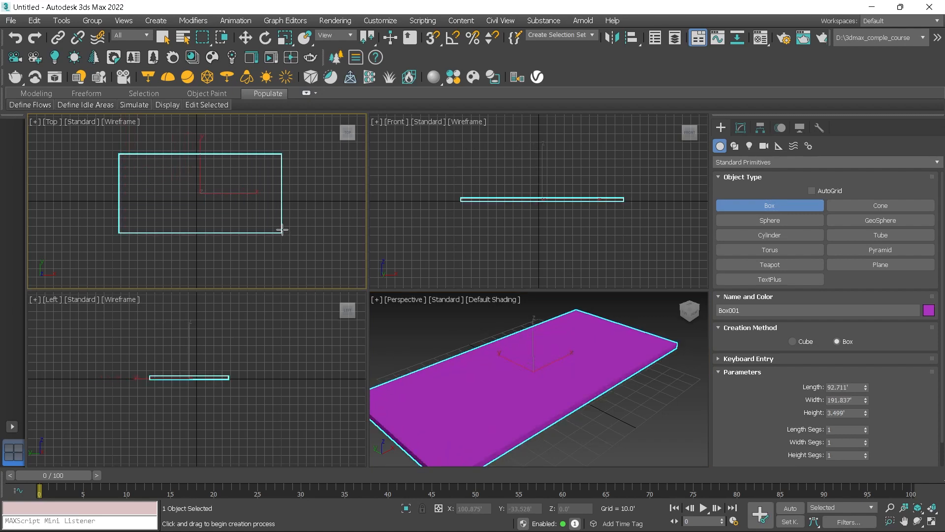
Step: Finish the tabletop box about 1.75' thick, and create an upright side panel about 86.3' by 2.9' by 75.8' high at its left end
left_click(281, 228)
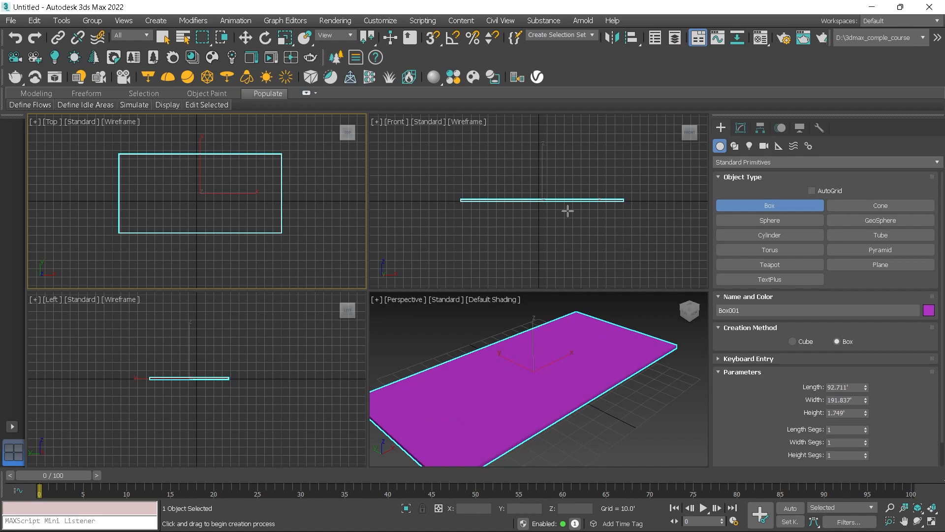
middle_click_drag(222, 184, 250, 169)
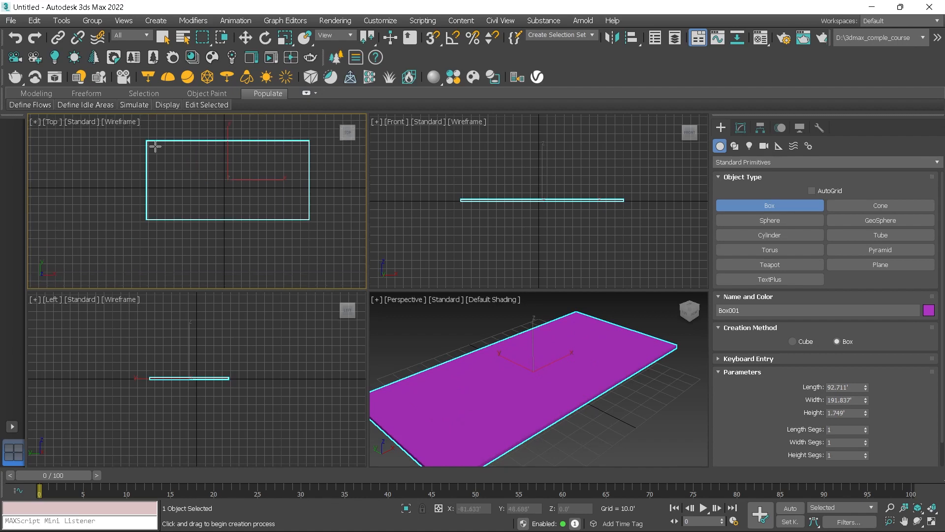
left_click_drag(150, 143, 154, 217)
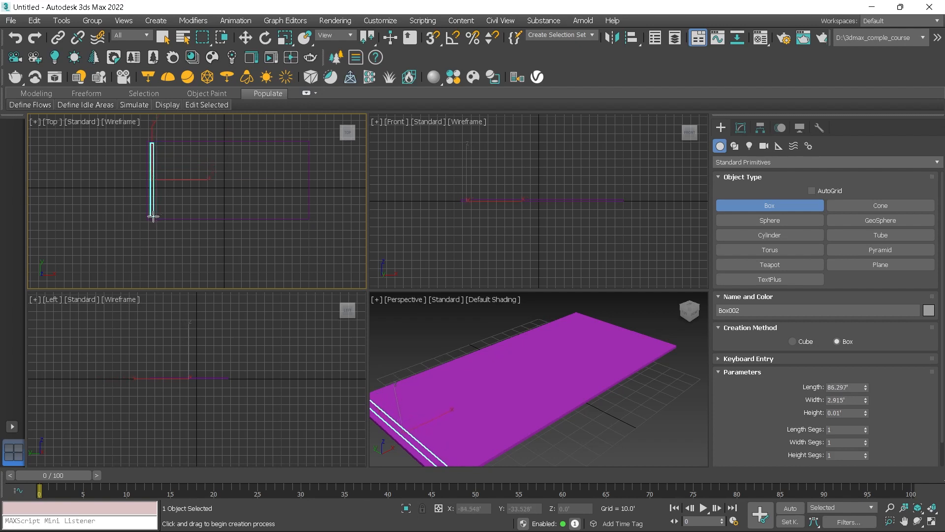
left_click(164, 151)
scroll(480, 398, "down", 5)
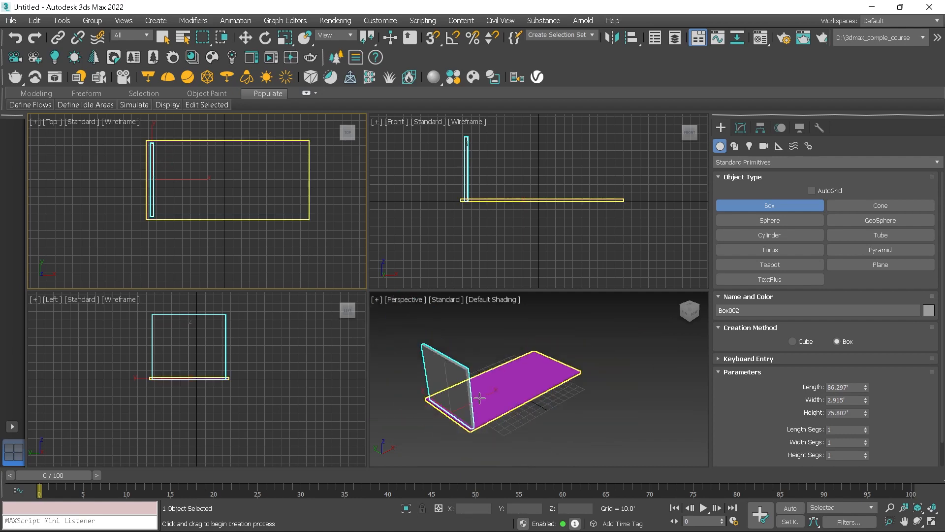
scroll(478, 397, "up", 3)
right_click(483, 386)
middle_click_drag(482, 385, 510, 368, "alt")
right_click(501, 374)
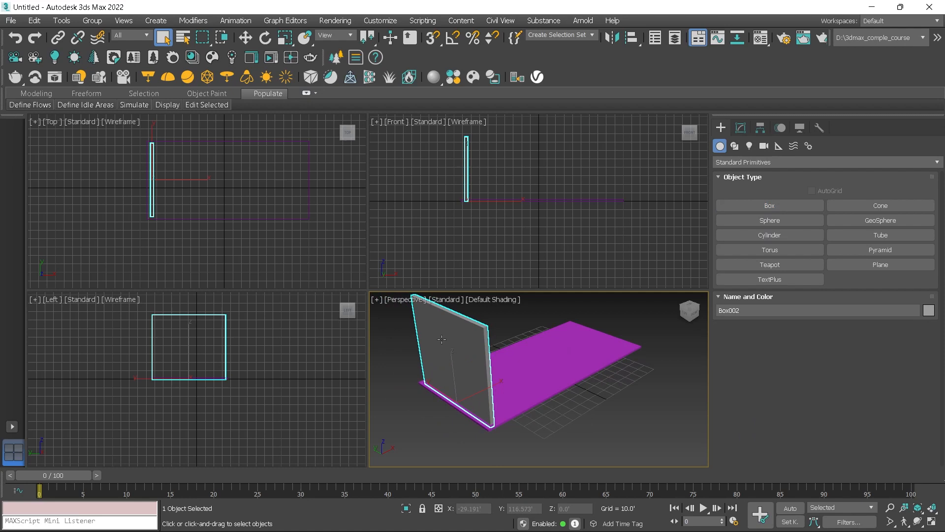
Step: Start aligning the side panel to the tabletop, with only the Z position enabled
left_click(245, 38)
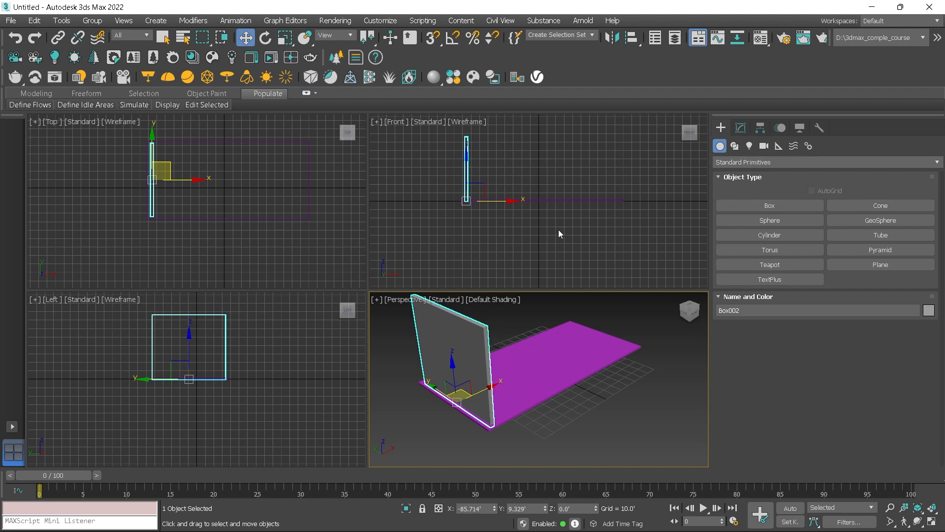
left_click(631, 38)
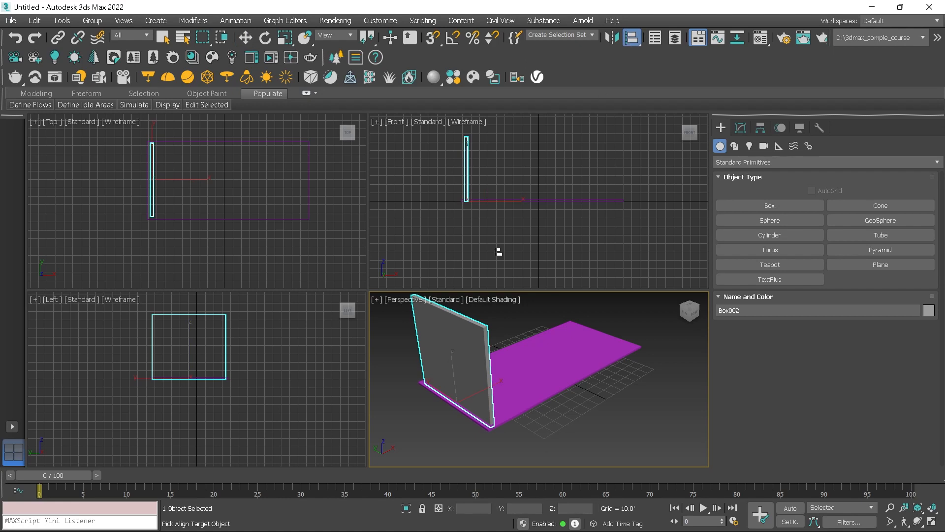
left_click(522, 373)
left_click_drag(454, 148, 645, 56)
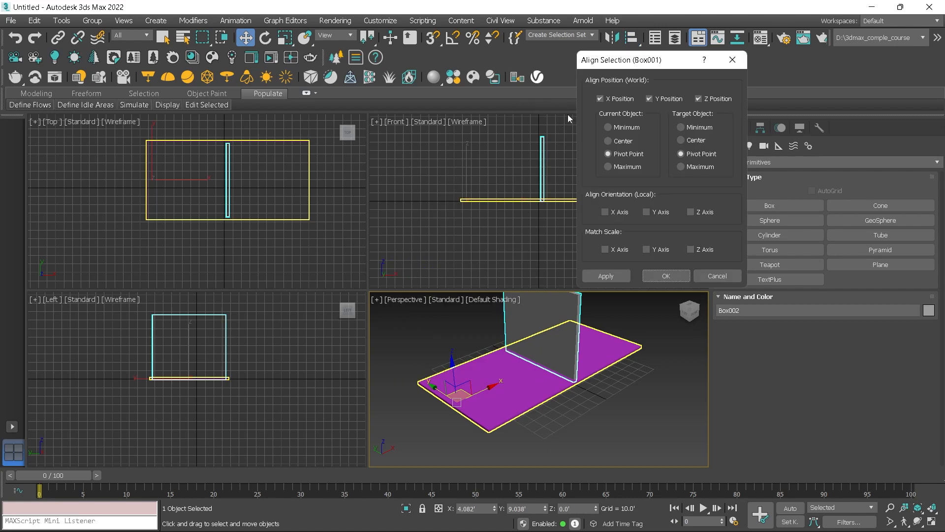
left_click(601, 99)
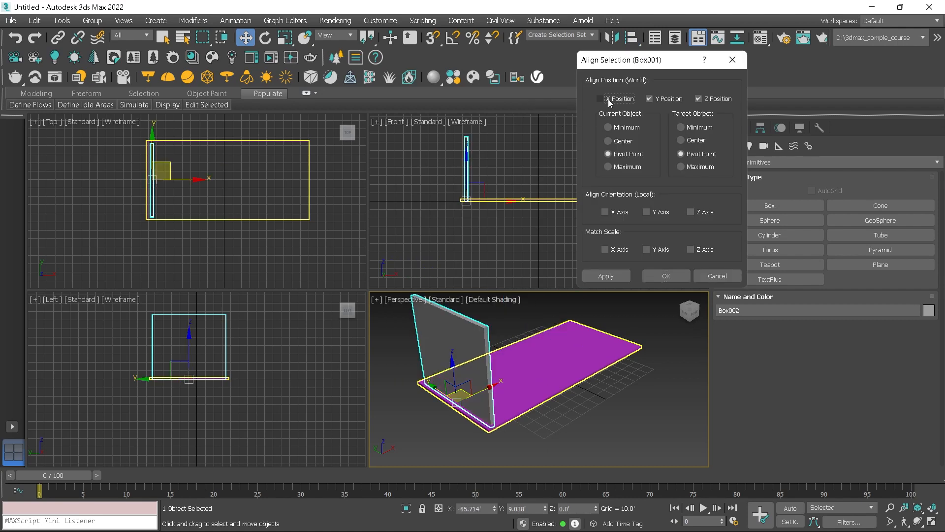
left_click(664, 102)
Step: Try the Minimum, Center and Pivot Point alignment options between the side panel and the tabletop
left_click(623, 132)
left_click(608, 141)
left_click(687, 142)
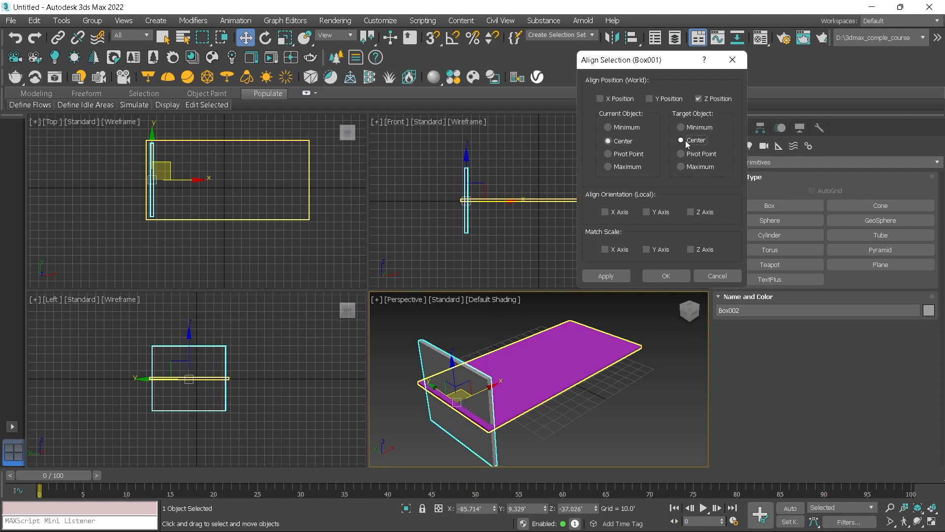
left_click(631, 154)
left_click(692, 155)
Step: Align the side panel's Maximum to the tabletop's Maximum along Z and accept the alignment
left_click(637, 170)
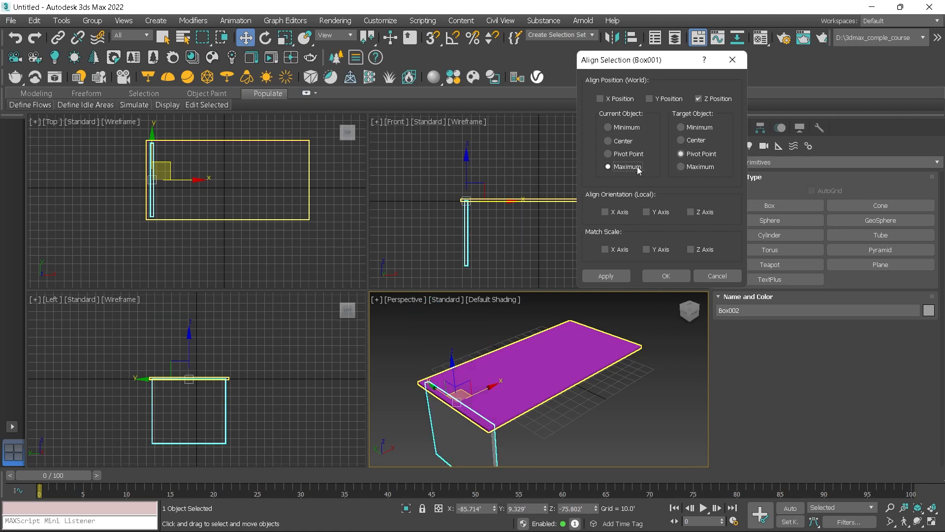
left_click(689, 168)
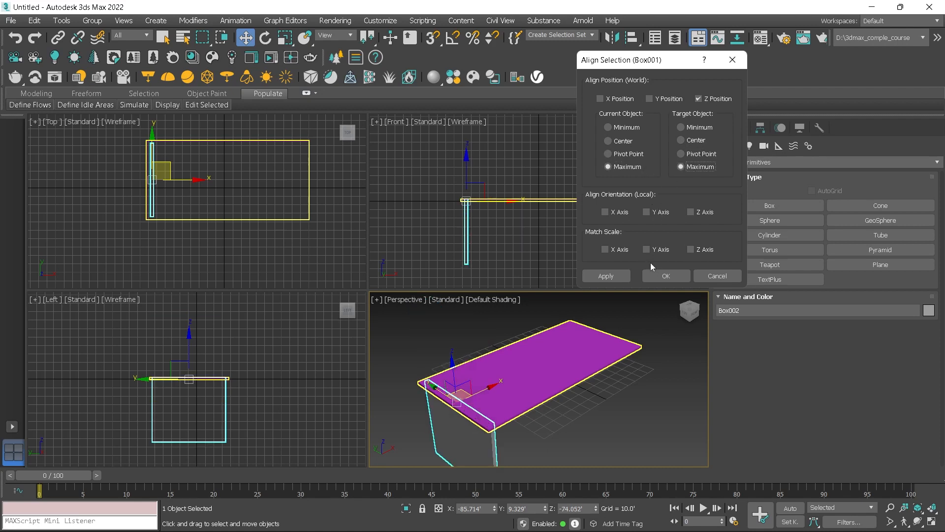
left_click(655, 277)
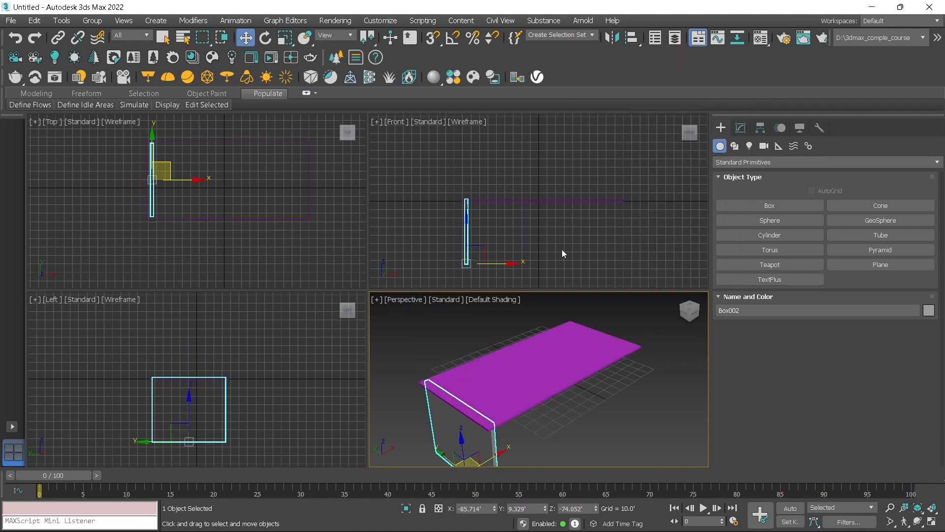
Step: Clone the side panel as one copy about 63' along X to form the middle support
middle_click_drag(545, 371, 531, 320)
left_click(554, 401)
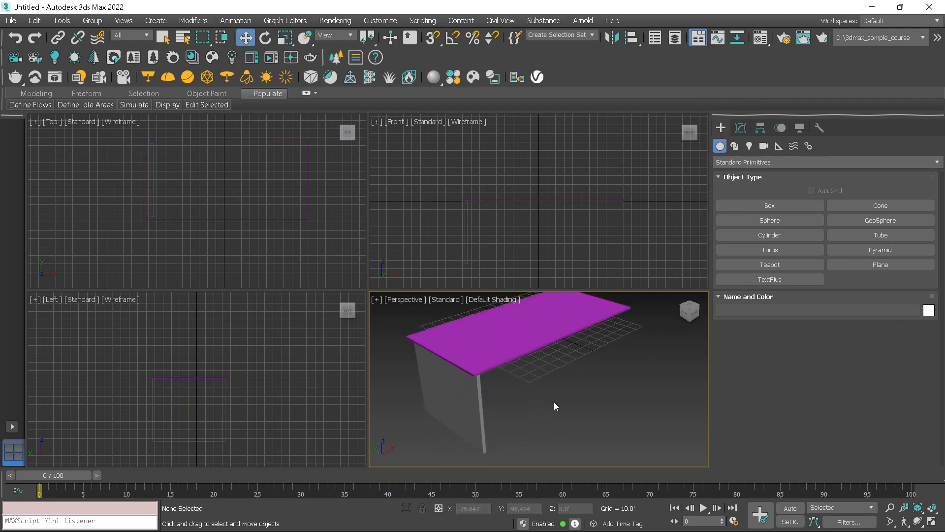
middle_click_drag(550, 403, 506, 390, "alt")
left_click(454, 387)
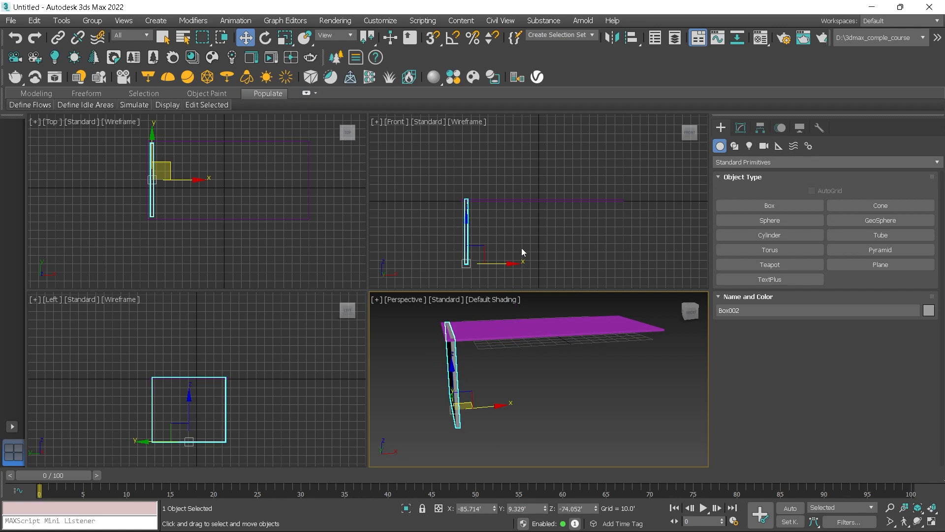
middle_click_drag(522, 249, 505, 232)
left_click_drag(493, 257, 548, 261, "shift")
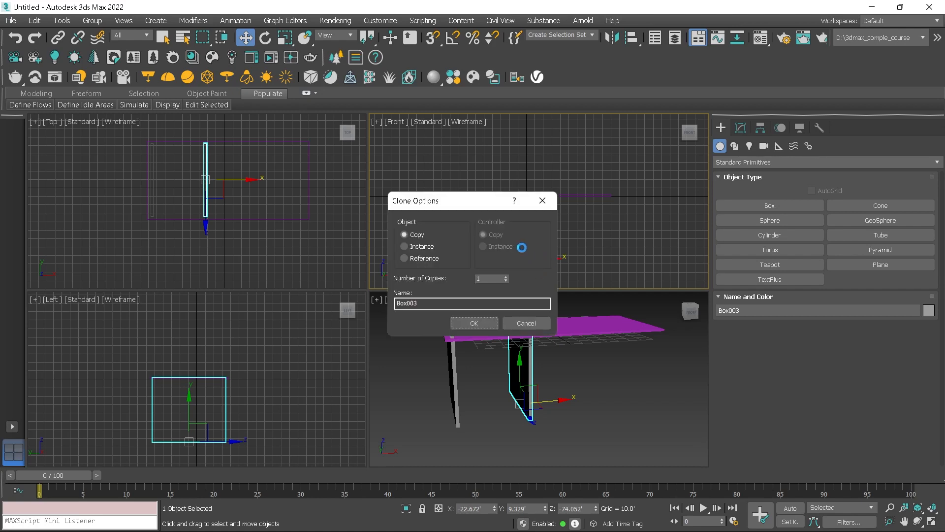
left_click(473, 323)
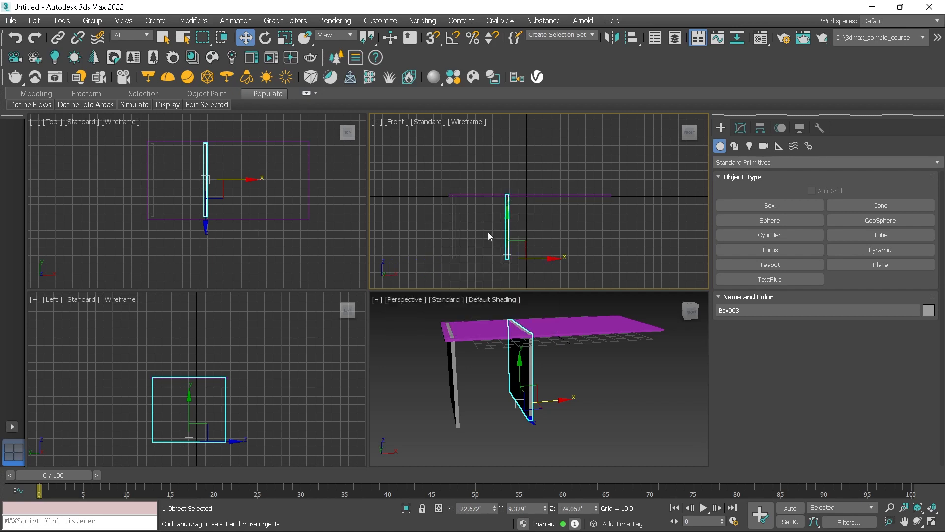
Step: Clone the middle support as one copy about 119' further along X, at the tabletop's right end
left_click_drag(542, 259, 642, 269, "shift")
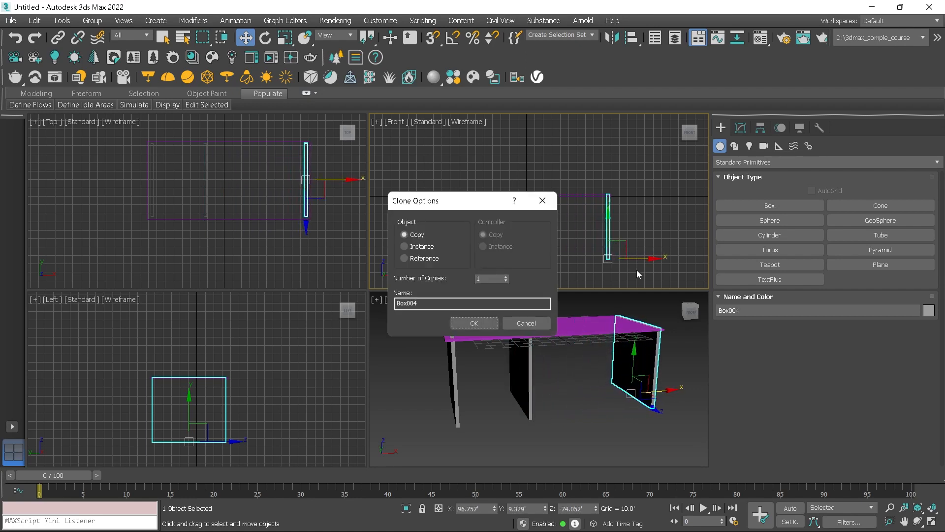
left_click(462, 324)
left_click(570, 396)
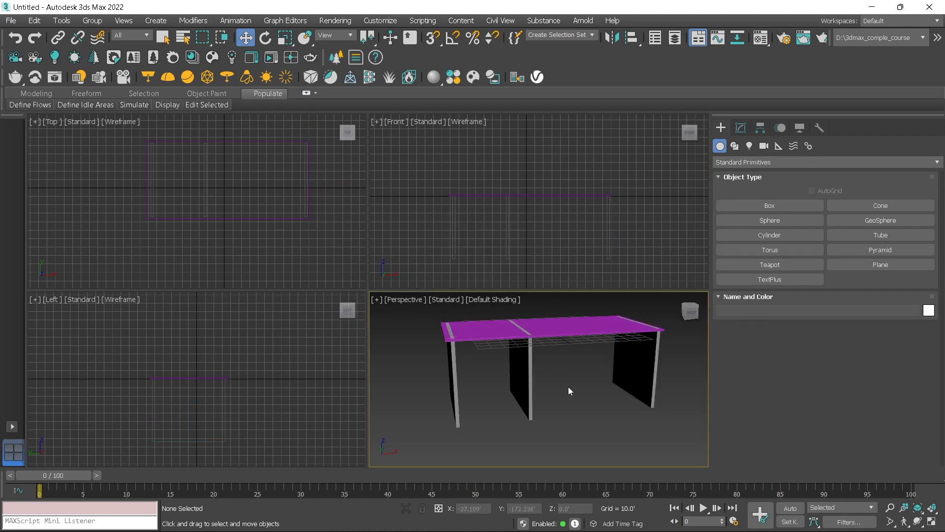
mouse_move(562, 389)
middle_mouse_down("alt")
mouse_move(564, 400)
mouse_move(564, 371)
middle_mouse_up("alt")
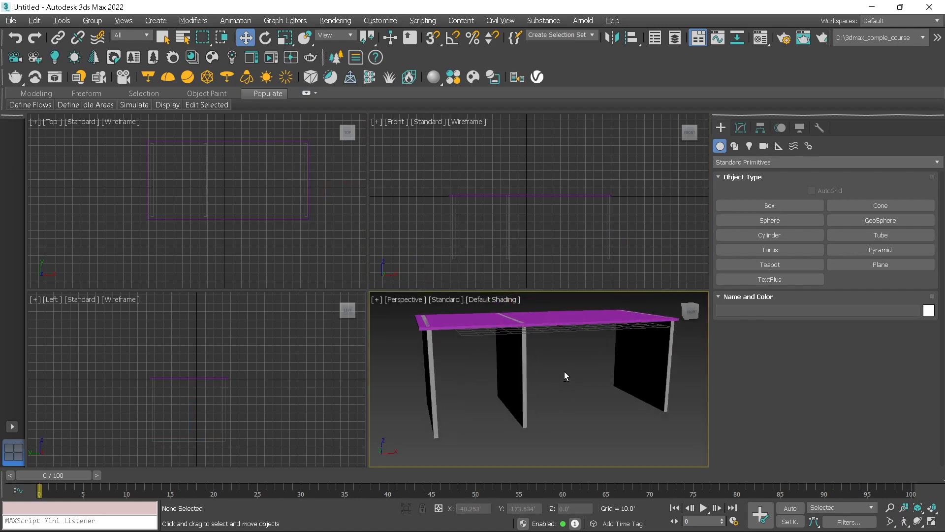
Step: Select all four desk parts and raise them together so the supports stand roughly on the grid
key("alt+w")
scroll(471, 323, "up", 1)
scroll(471, 323, "down", 5)
middle_click_drag(472, 323, 346, 250, "alt")
left_click_drag(750, 477, 749, 477)
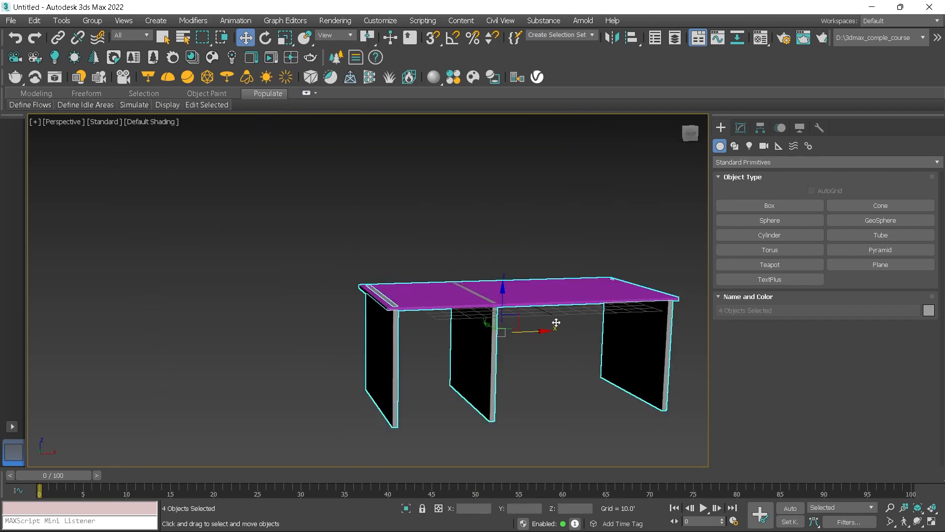
left_click_drag(504, 295, 493, 189)
Step: Give all four selected desk parts the same light grey custom object color and deselect them
middle_click_drag(540, 314, 451, 353)
left_click(929, 310)
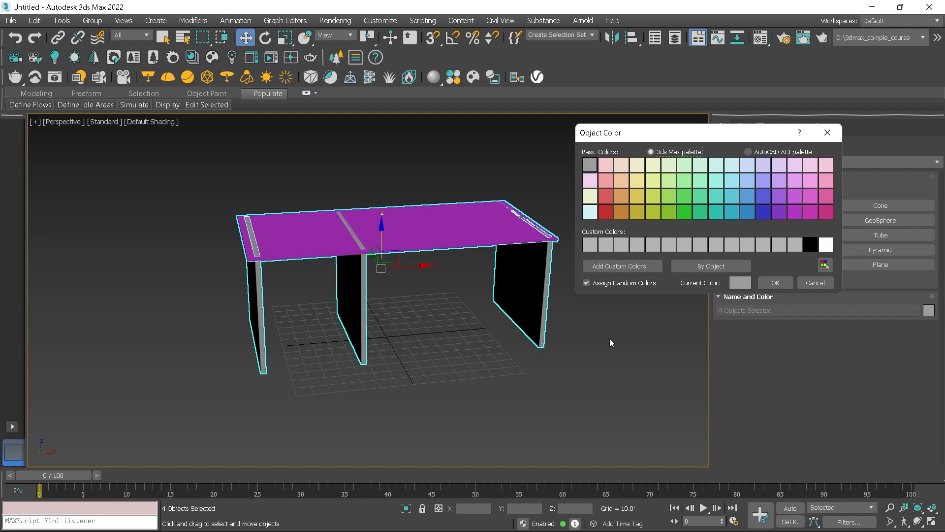
left_click(669, 246)
left_click(775, 283)
left_click(618, 401)
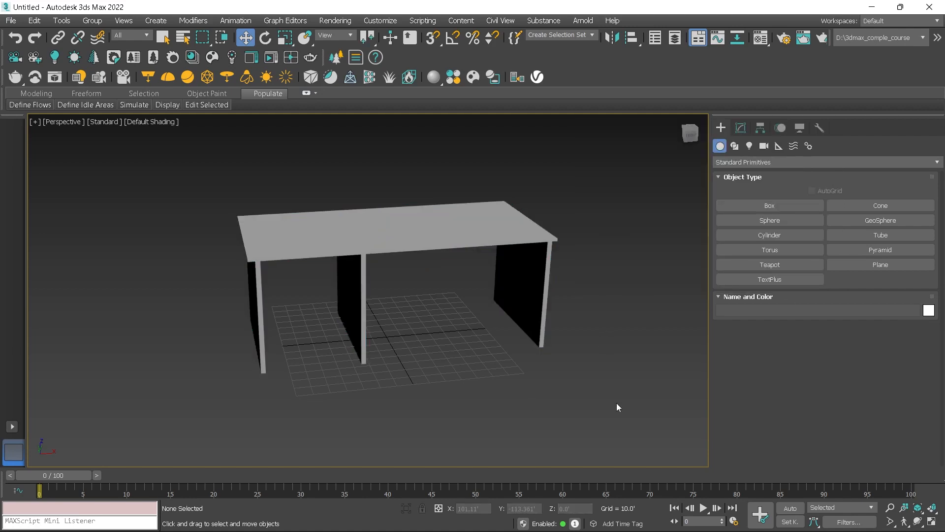
mouse_move(408, 293)
middle_mouse_down("alt")
mouse_move(427, 306)
mouse_move(451, 279)
mouse_move(397, 273)
mouse_move(415, 289)
middle_mouse_up("alt")
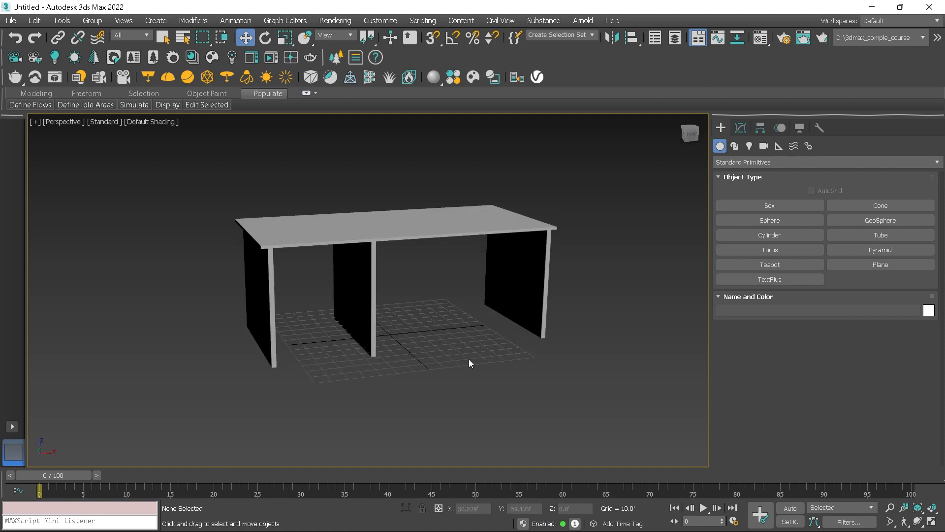
Step: In the front view, create a drawer front box about 59.7' by 20.4' and 1.7' thick between the left and middle supports, just under the tabletop
left_click(722, 206)
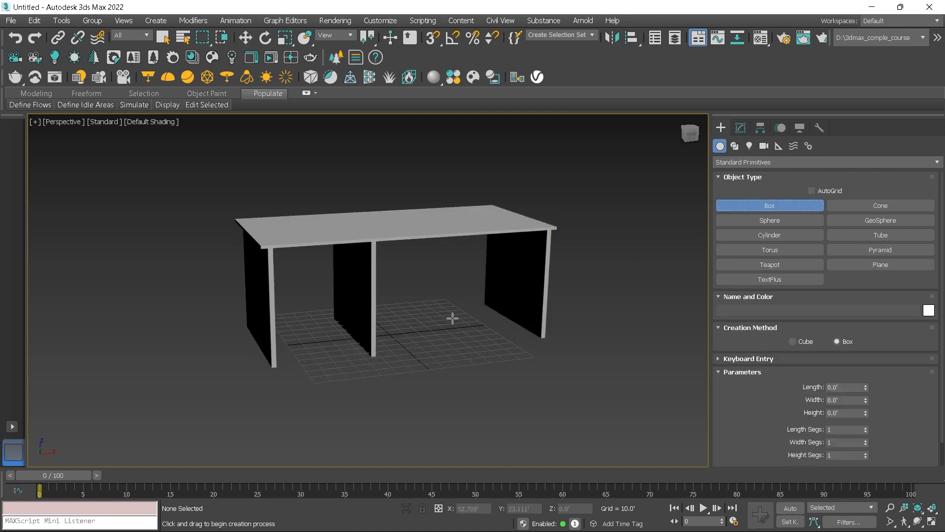
key("f")
scroll(345, 254, "up", 5)
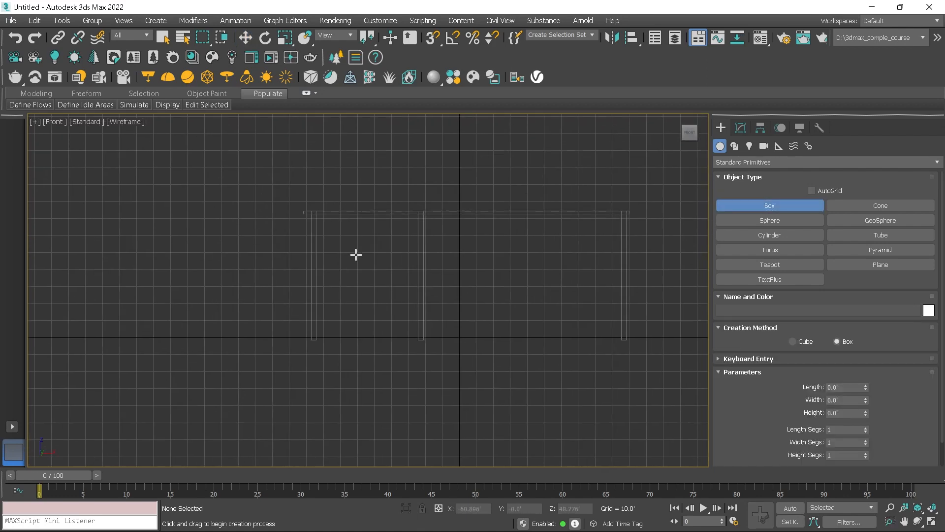
left_click_drag(277, 192, 470, 262)
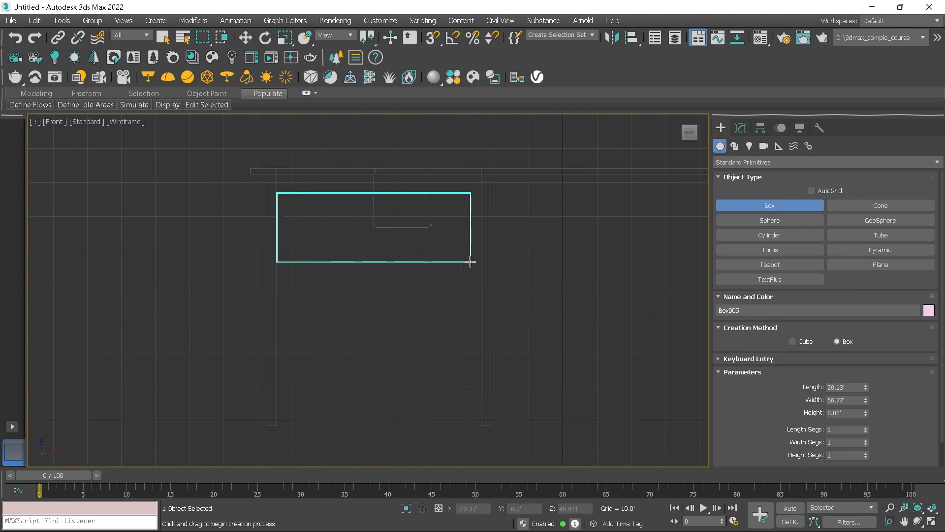
right_click(471, 262)
left_click_drag(277, 173, 481, 243)
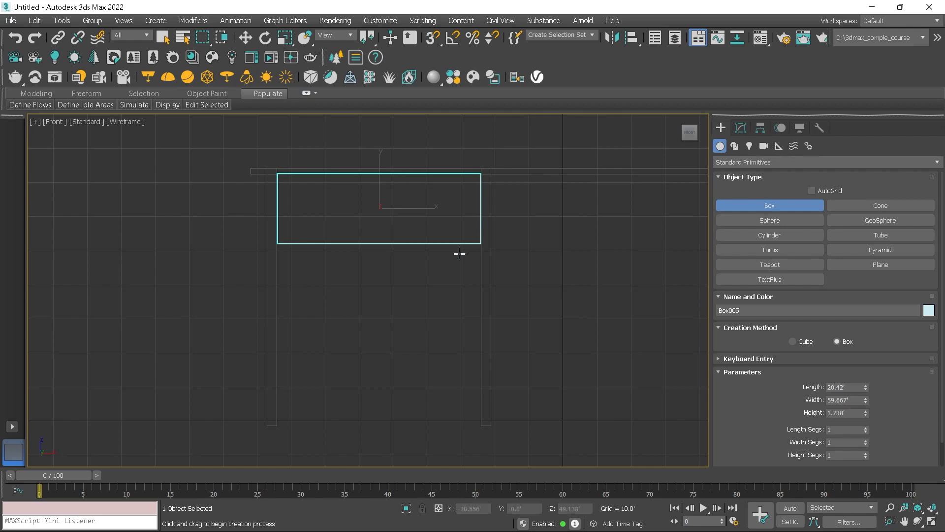
Step: Move the drawer front out in front of the desk, to about -76.9' in Y
key("p")
scroll(463, 271, "up", 5)
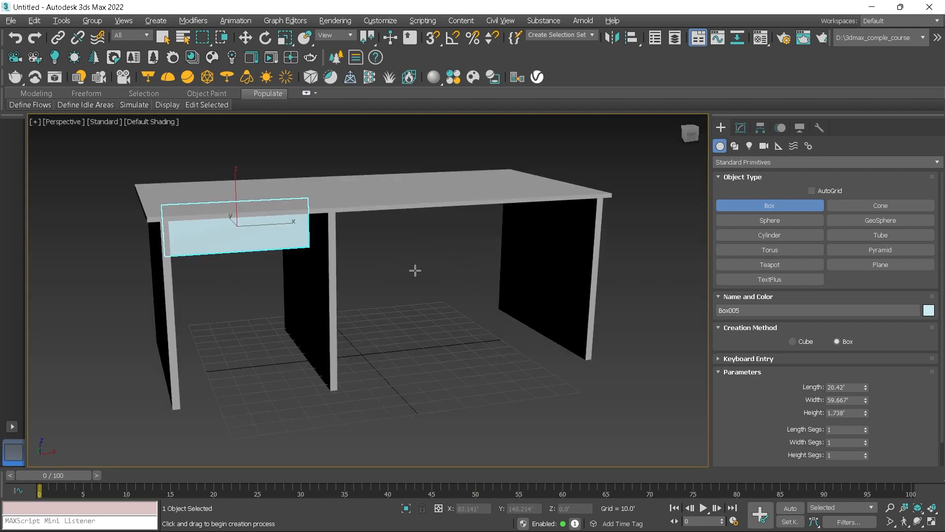
key("w")
left_click_drag(276, 294, 451, 384)
middle_click_drag(450, 384, 494, 329)
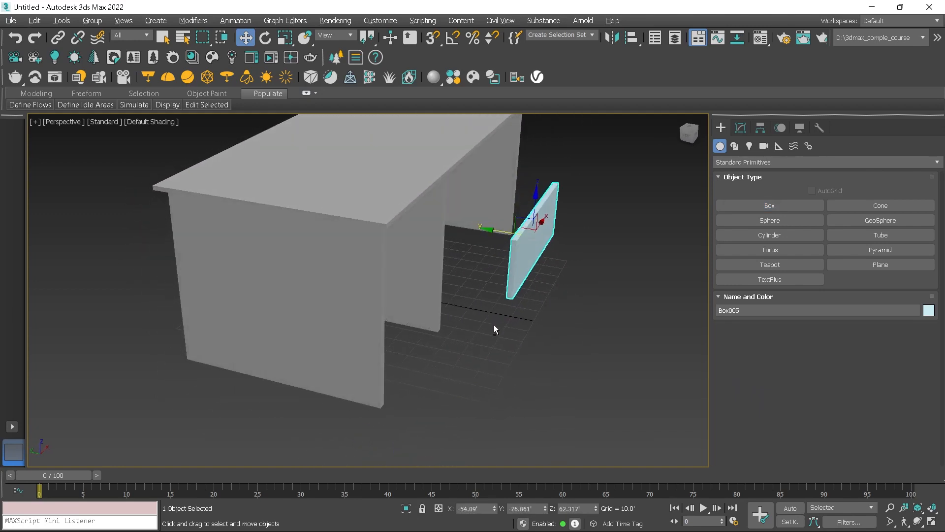
Step: In the left view, create a drawer side box about 45' by 20.2' and 1' thick, reaching from the drawer front back to the desk
key("l")
middle_click_drag(477, 296, 458, 279)
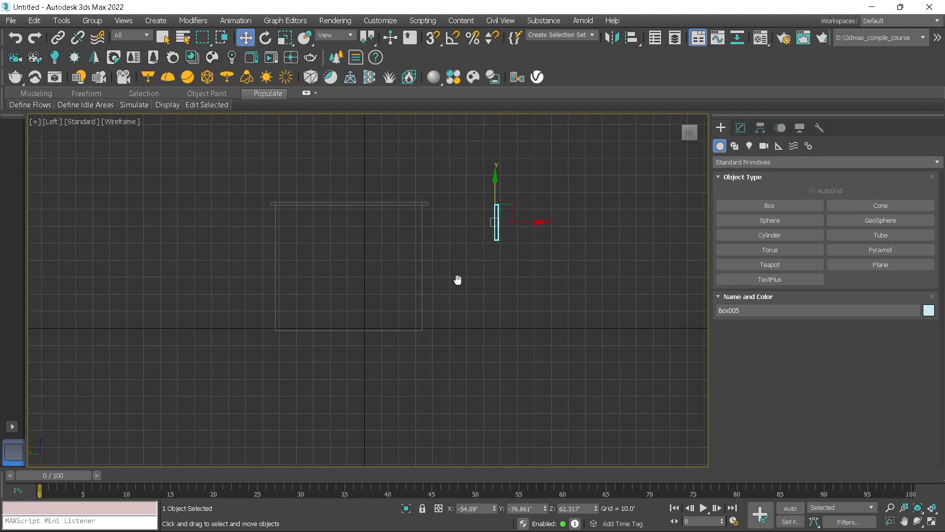
scroll(457, 289, "up", 2)
left_click(739, 205)
scroll(533, 200, "up", 2)
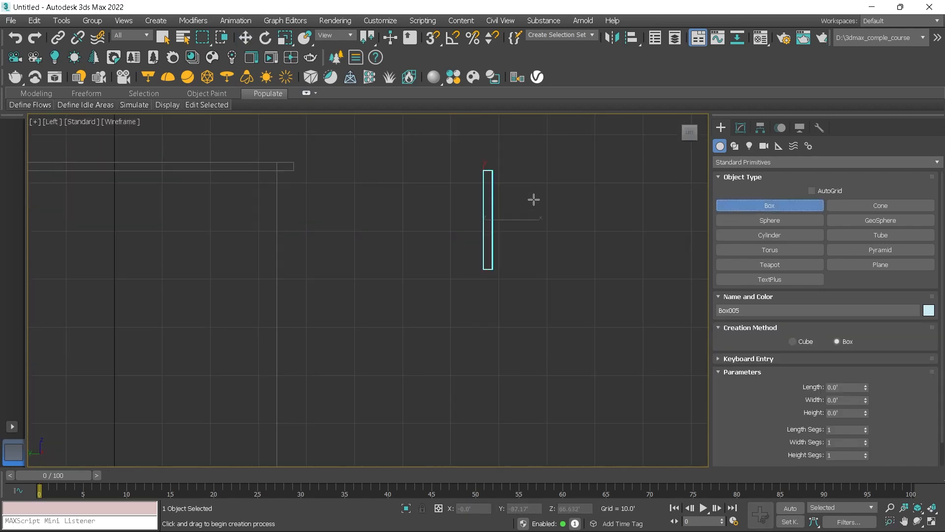
left_click_drag(492, 170, 276, 267)
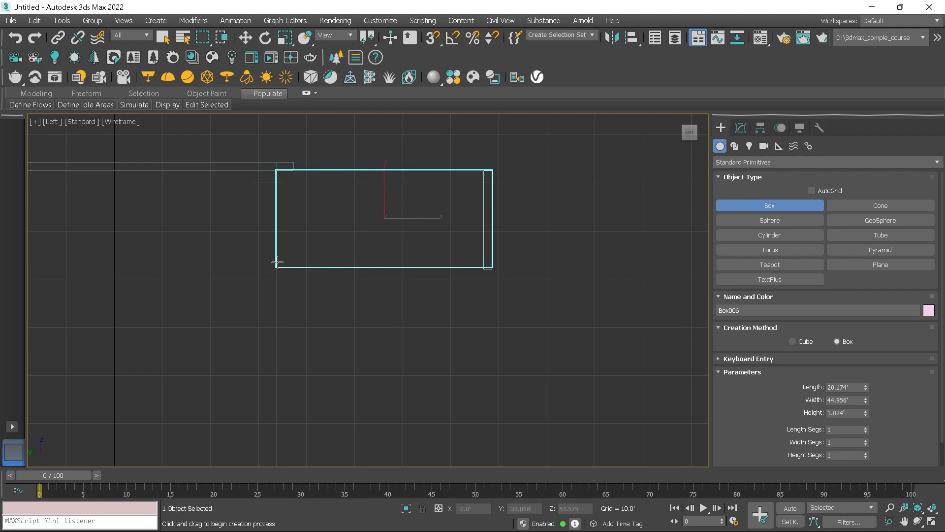
Step: Align the drawer side to the drawer front in X position only, maximum to maximum
key("w")
key("p")
middle_click_drag(397, 276, 386, 279)
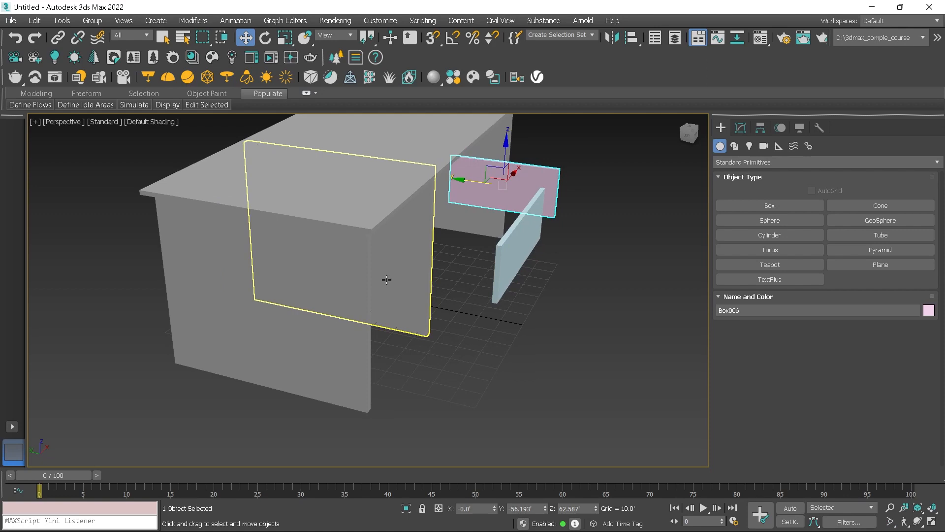
middle_click_drag(474, 255, 428, 274, "alt")
key("alt+a")
left_click(303, 322)
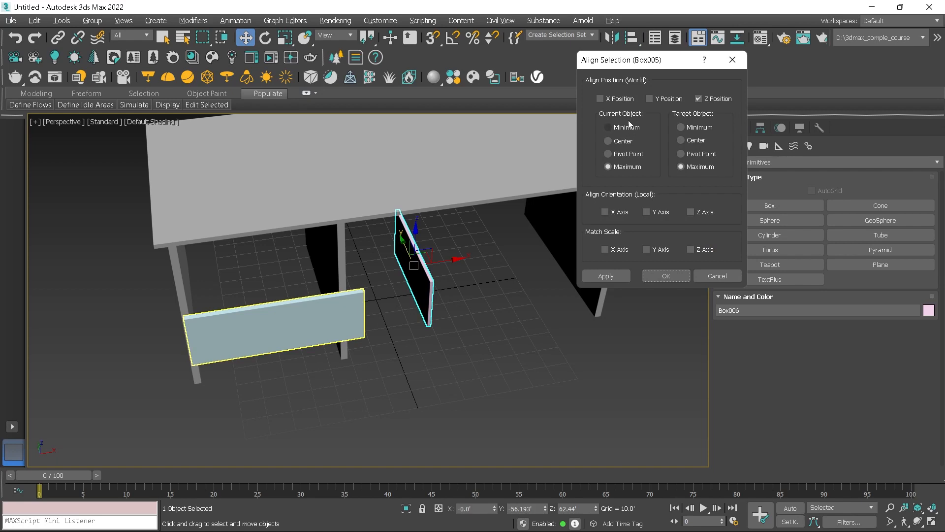
left_click(601, 99)
left_click(703, 97)
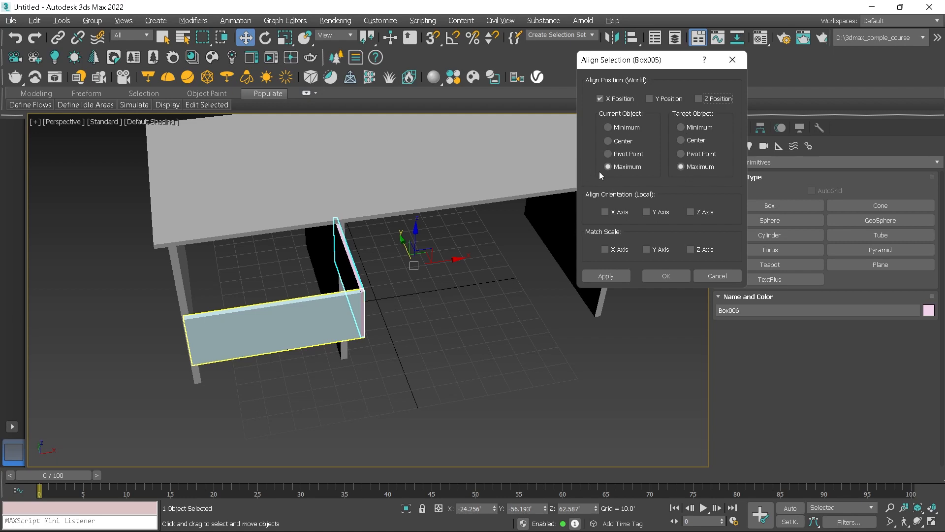
left_click(666, 276)
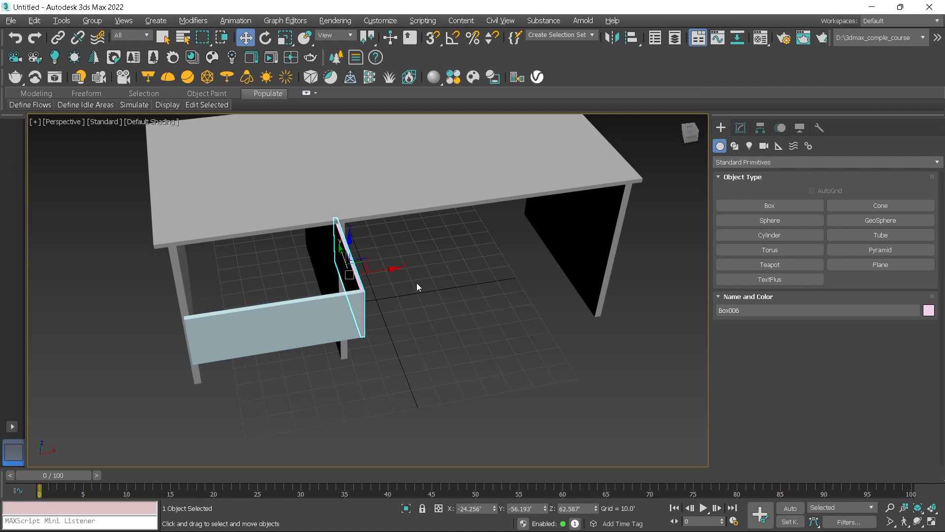
Step: Clone the drawer side as a copy and move the copy aside along X to about 4.8'
key("ctrl+v")
left_click(421, 253)
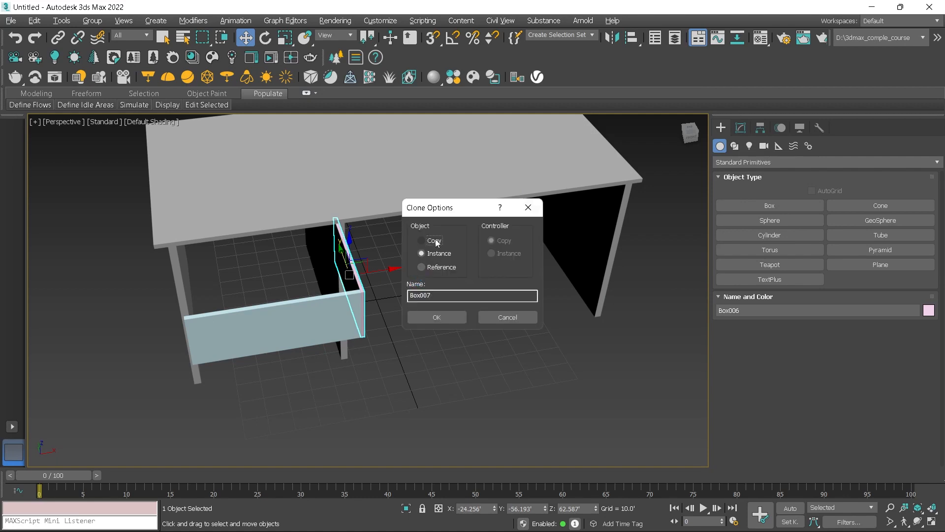
left_click(422, 241)
left_click(436, 317)
left_click_drag(365, 303, 442, 292)
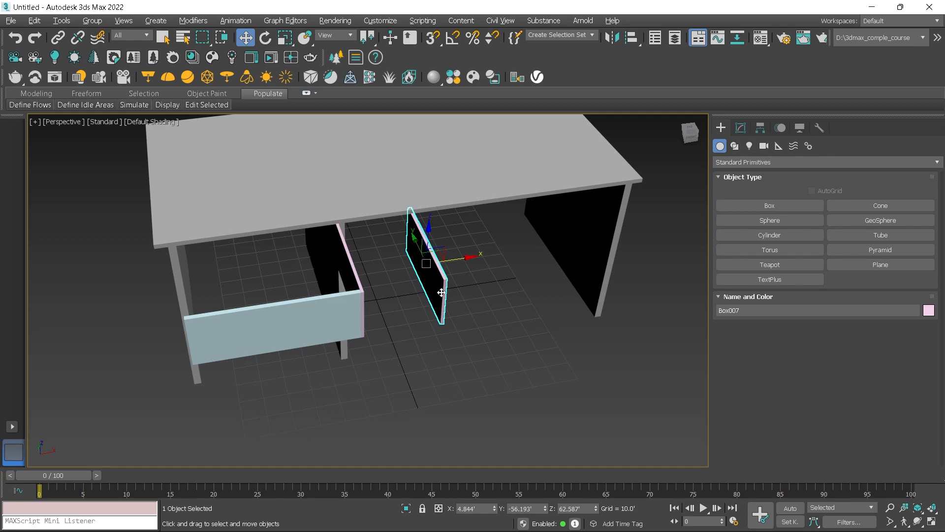
Step: Align the copied drawer side to the drawer front in X position, minimum to minimum, and deselect it
key("alt+a")
left_click(330, 334)
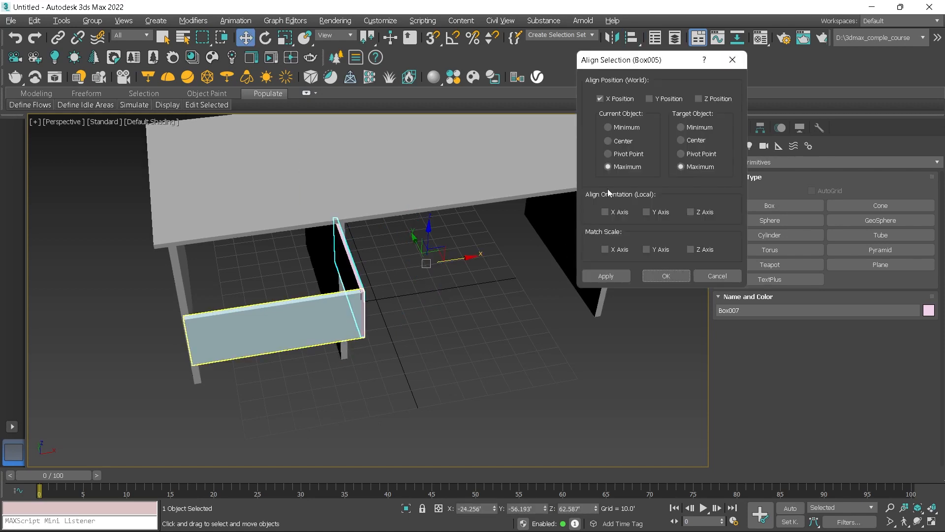
left_click(609, 128)
left_click(683, 128)
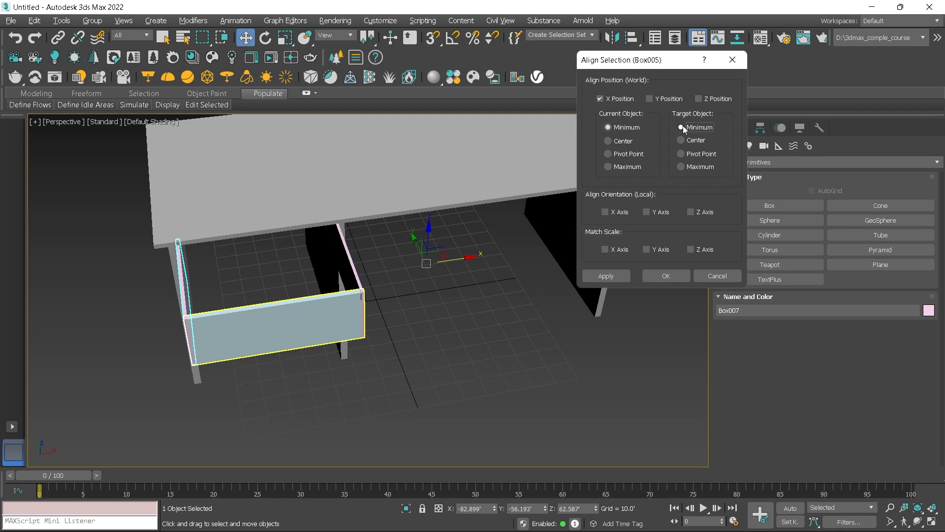
left_click(667, 276)
left_click(518, 344)
Step: In the top view, create a thin drawer bottom box about 60.2' wide and 45.2' long, covering the drawer's outline
middle_click_drag(374, 318, 402, 309, "alt")
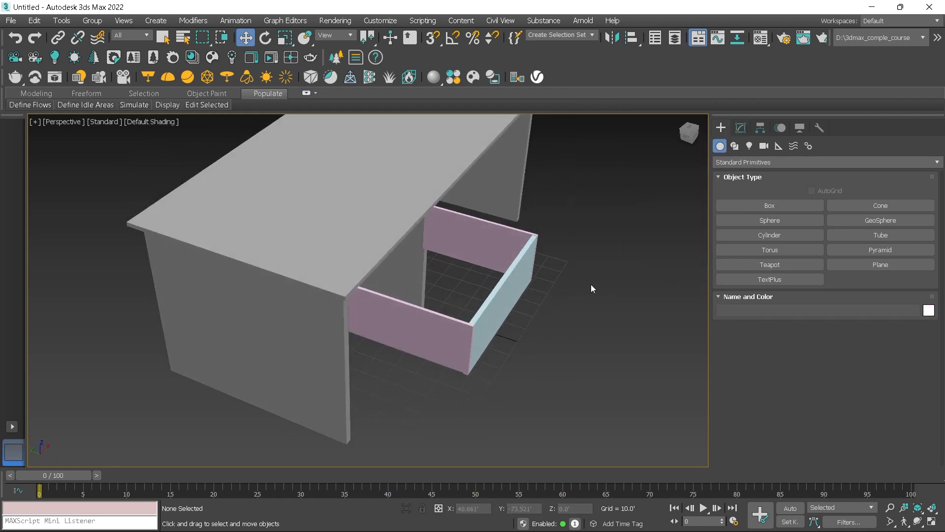
left_click(740, 206)
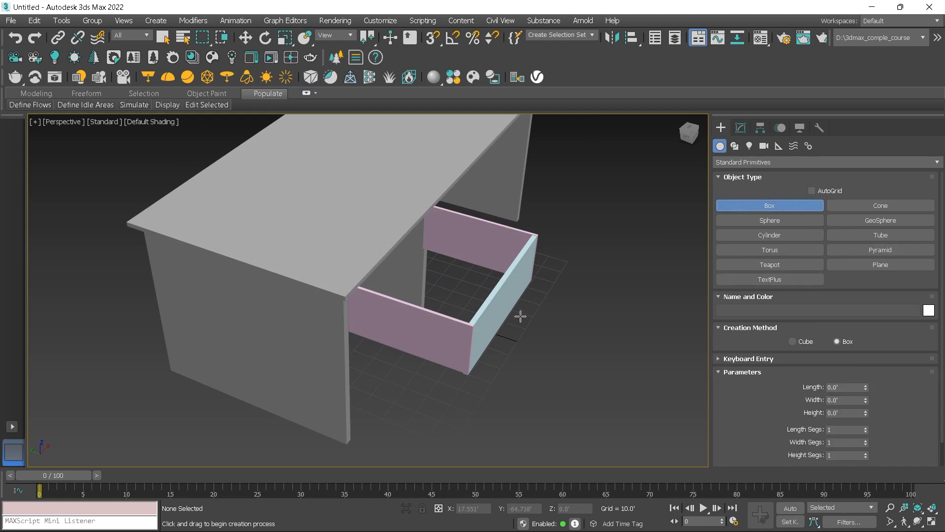
key("t")
left_click_drag(279, 321, 382, 397)
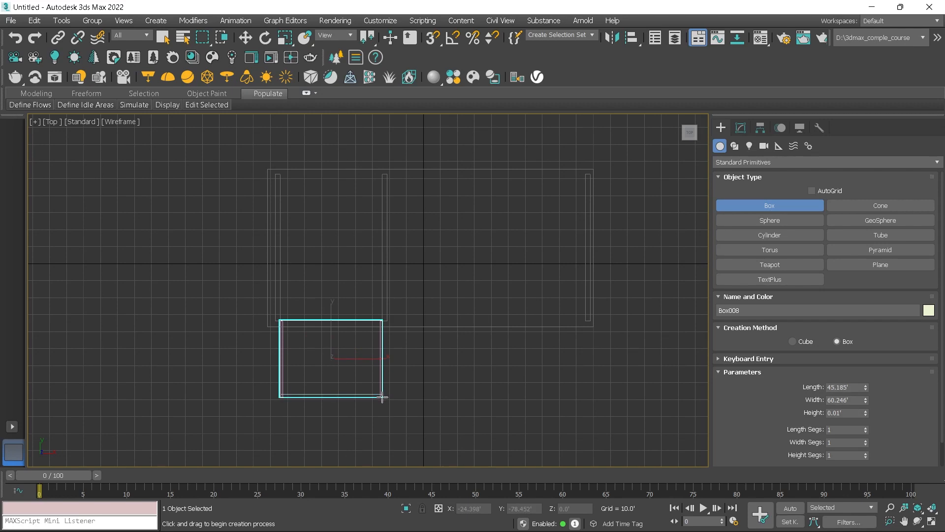
key("f")
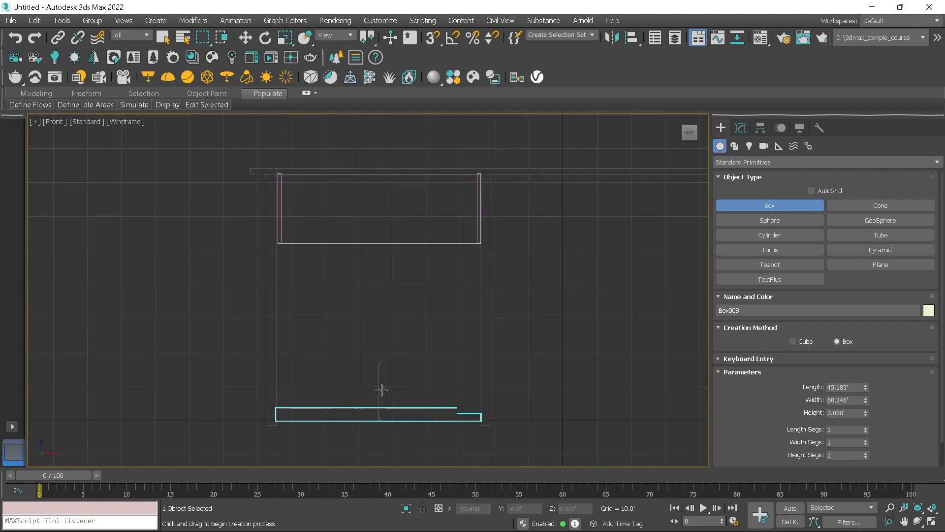
left_click(382, 392)
Step: In the front view, raise the drawer bottom to the lower edge of the drawer sides, about 52.3' in Z
key("w")
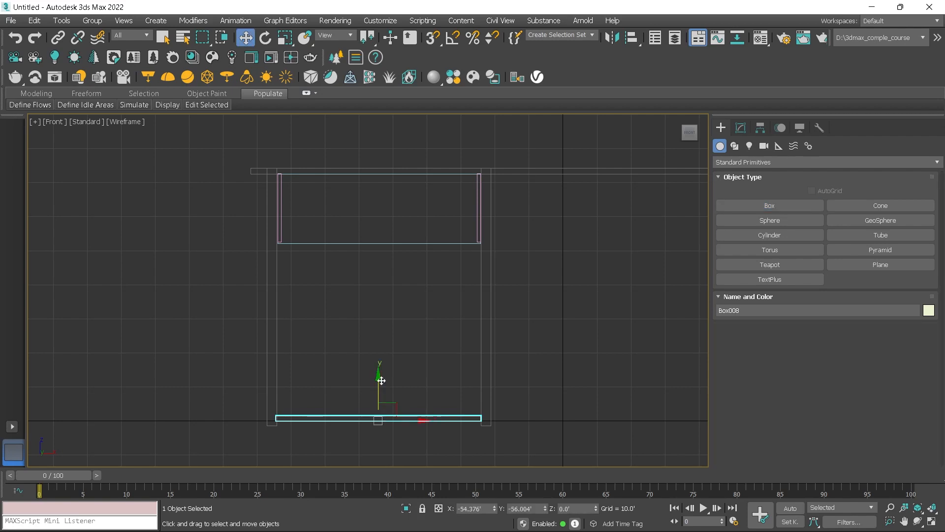
left_click_drag(381, 381, 397, 207)
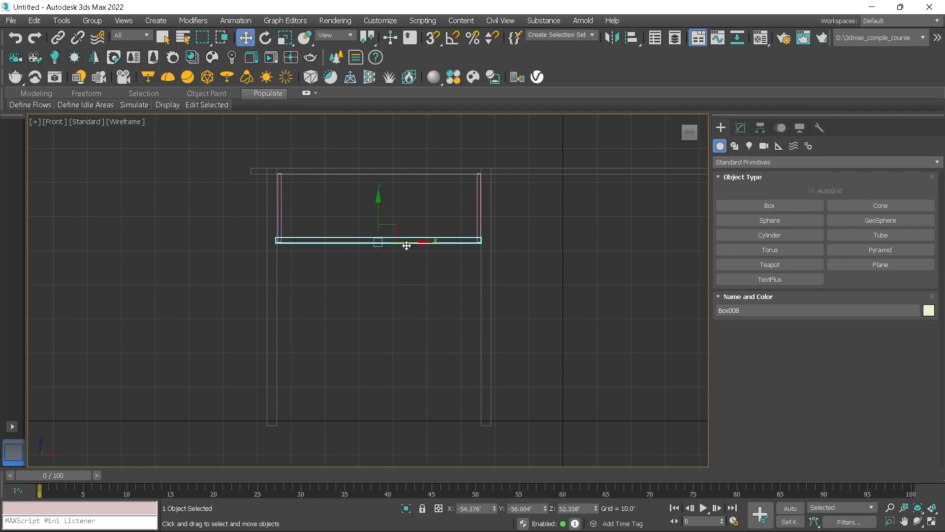
key("p")
scroll(415, 289, "up", 5)
middle_click_drag(416, 289, 449, 299, "alt")
scroll(484, 305, "down", 3)
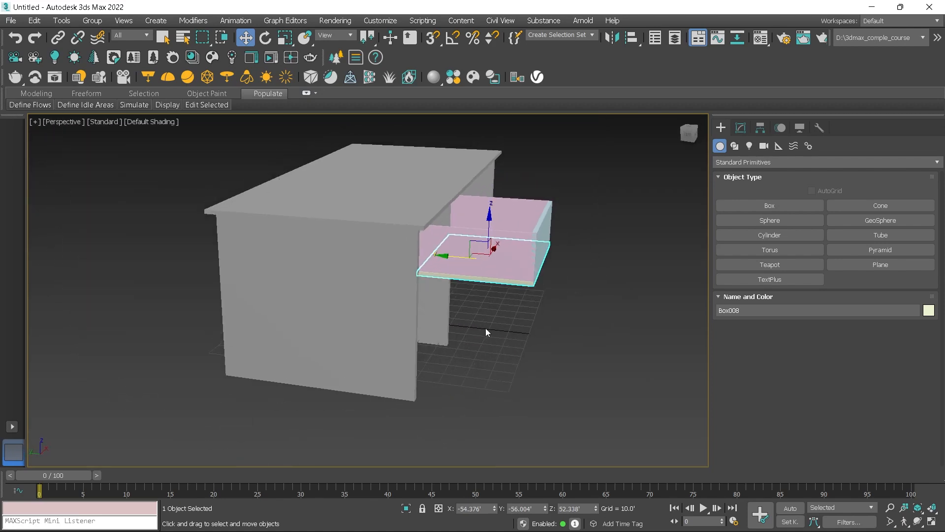
Step: Select the four drawer parts and give them the same light grey object color as the desk
left_click_drag(613, 175, 613, 177)
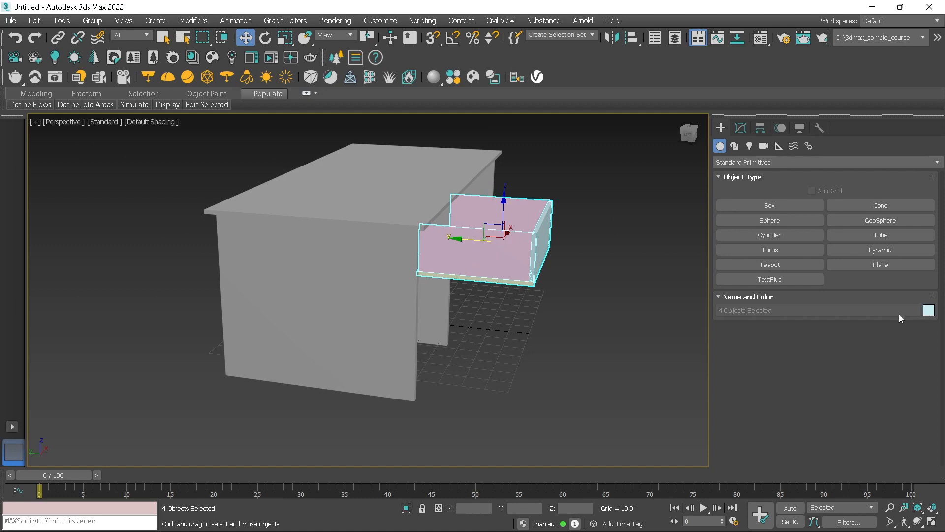
left_click(929, 311)
left_click(784, 288)
left_click(661, 318)
Step: Clone the drawer front along Y to the rear ends of the sides as the drawer back, at about -31.5'
middle_click_drag(655, 316, 618, 345, "alt")
left_click(526, 304)
middle_click_drag(526, 304, 549, 285, "alt")
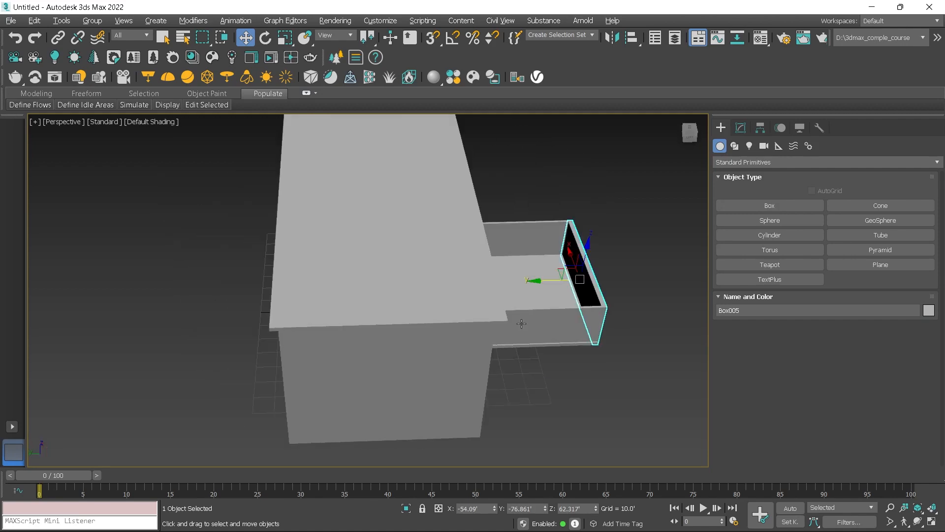
left_click_drag(551, 283, 443, 279, "shift")
left_click(475, 323)
mouse_move(489, 326)
middle_mouse_down("alt")
mouse_move(440, 268)
mouse_move(424, 311)
middle_mouse_up("alt")
scroll(441, 269, "up", 5)
left_click_drag(424, 311, 441, 315)
scroll(441, 315, "down", 5)
middle_click_drag(441, 315, 492, 310, "alt")
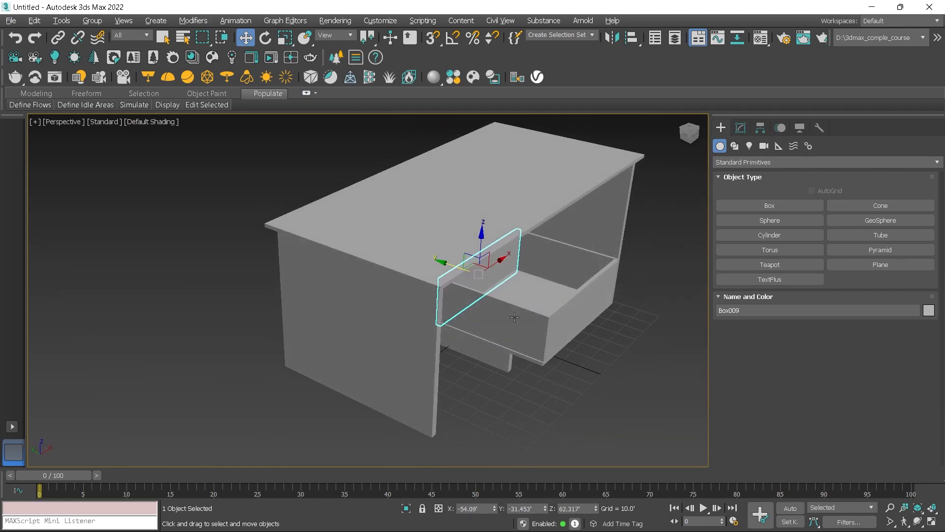
Step: Select all five drawer parts, move them together along Y clear of the desk's front, and deselect them
left_click(494, 309, "ctrl")
left_click(533, 293, "ctrl")
left_click(559, 262, "ctrl")
left_click(577, 312, "ctrl")
scroll(576, 311, "down", 3)
middle_click_drag(576, 312, 547, 315, "alt")
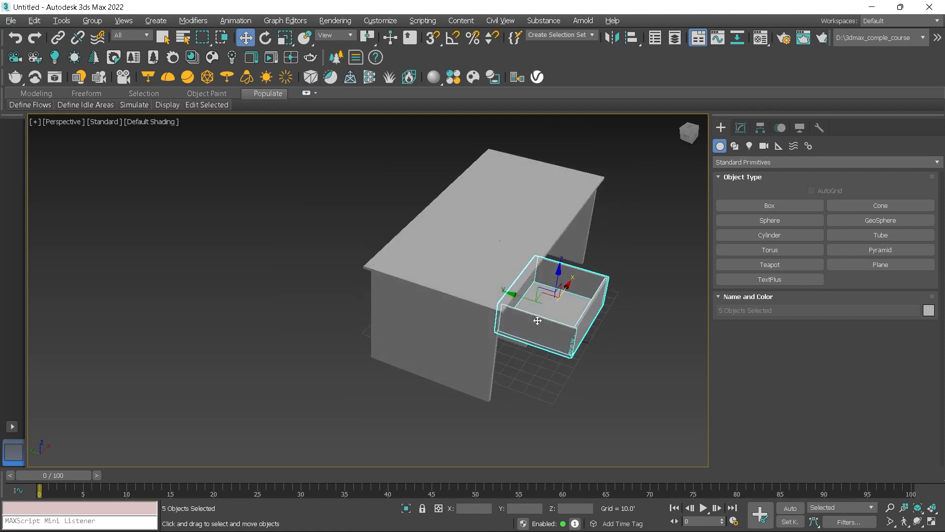
left_click_drag(517, 306, 580, 323)
middle_click_drag(580, 323, 526, 364, "alt")
left_click(526, 364)
Step: With AutoGrid enabled, create a long, narrow handle box directly on the outer face of the drawer front
scroll(488, 310, "up", 5)
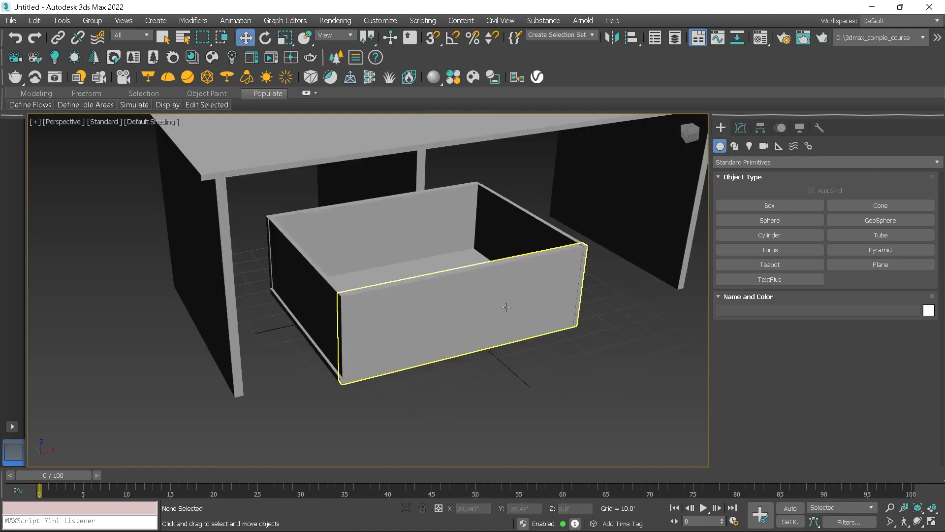
left_click(737, 209)
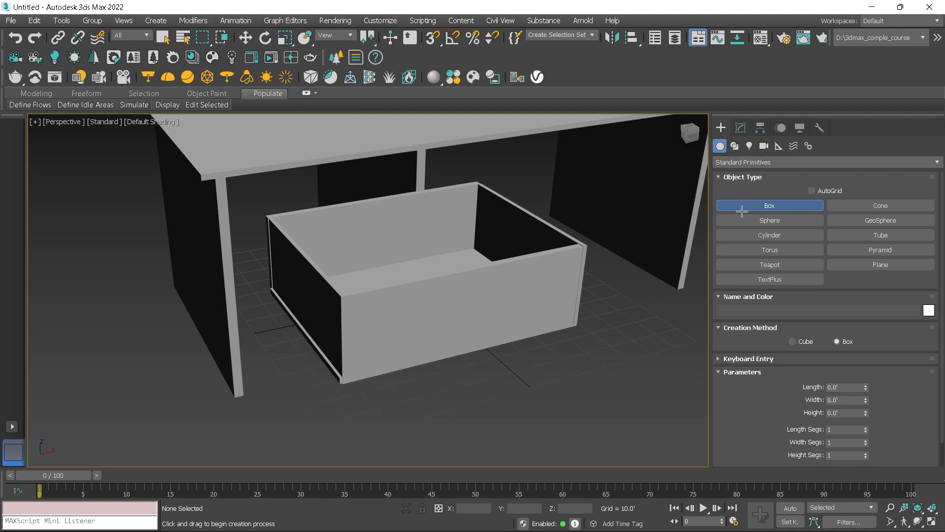
left_click(815, 192)
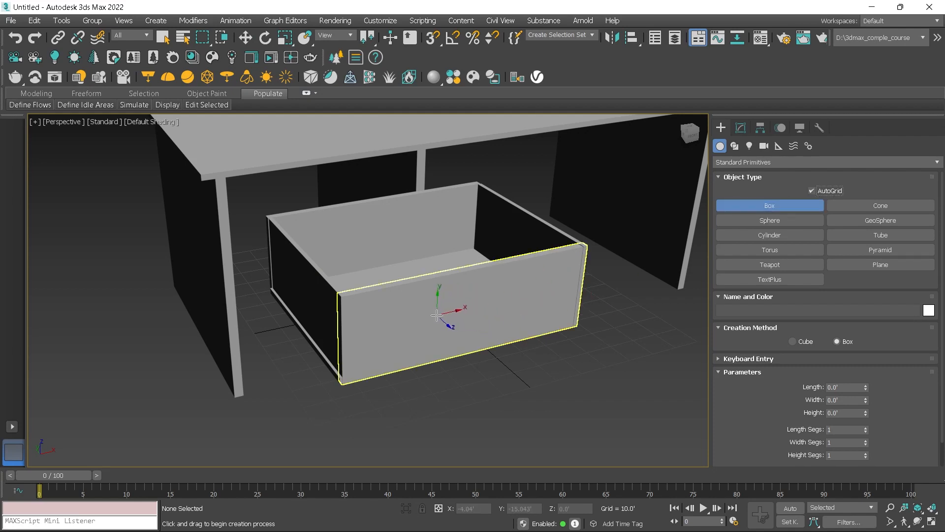
left_click_drag(432, 311, 524, 314)
left_click(526, 315)
key("w")
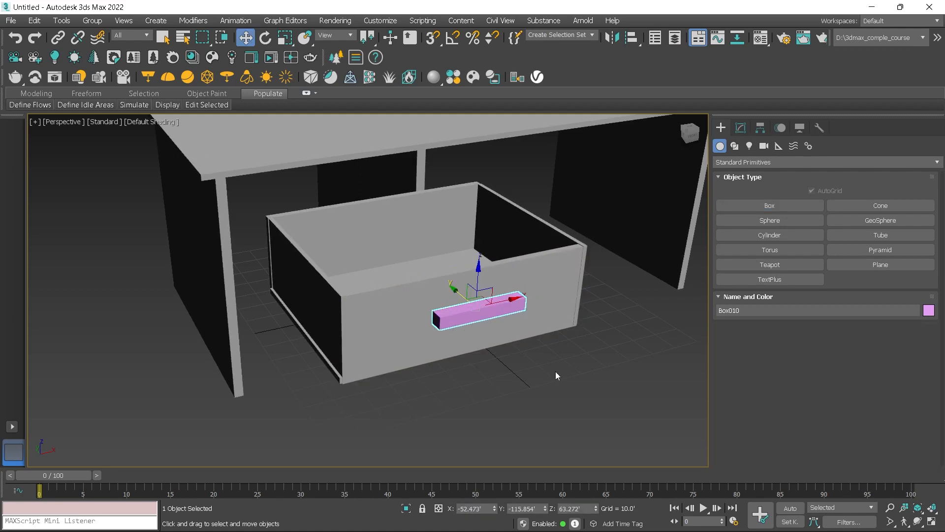
Step: Align the handle to the drawer front in X and Z position, center to center
key("alt+a")
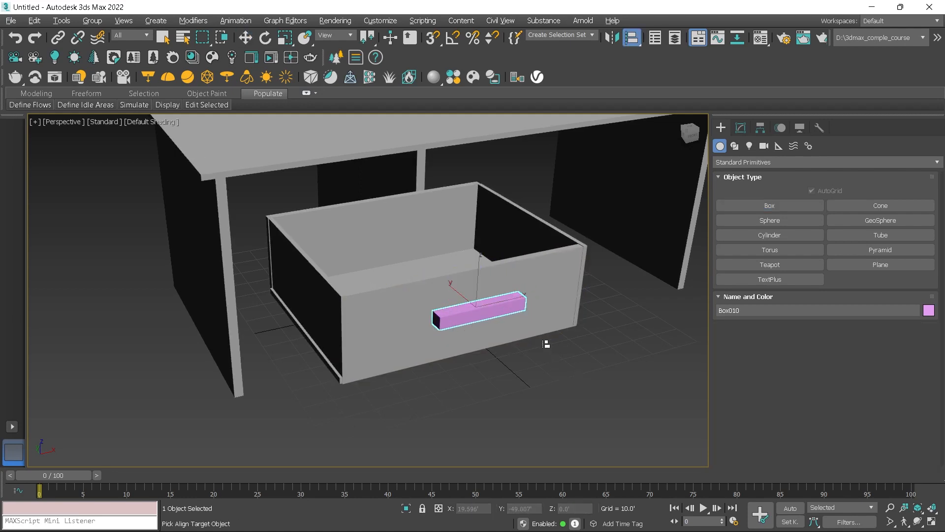
left_click(534, 302)
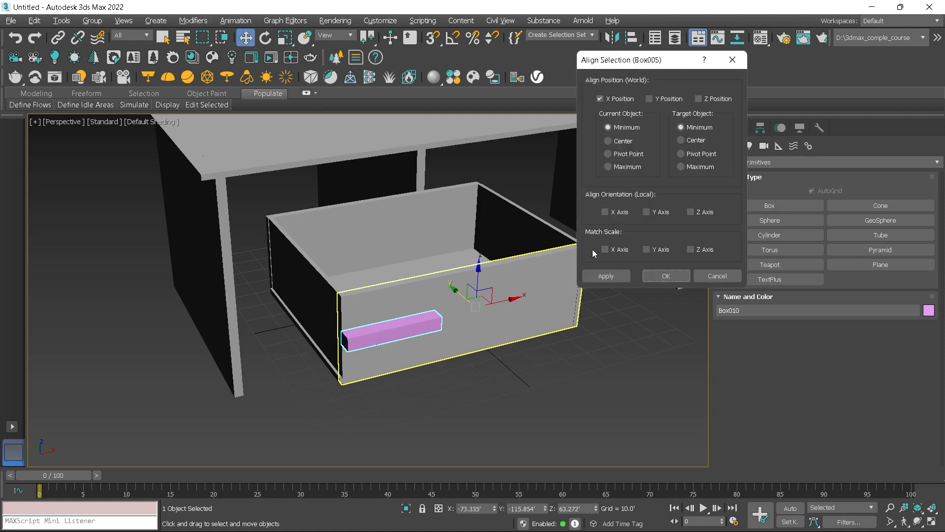
left_click(621, 141)
left_click(689, 141)
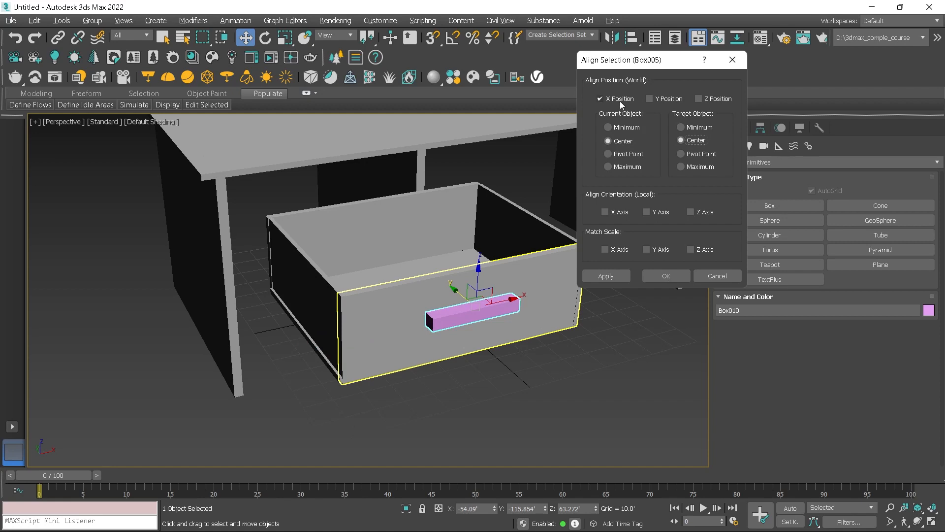
left_click(650, 98)
left_click(669, 100)
left_click(698, 100)
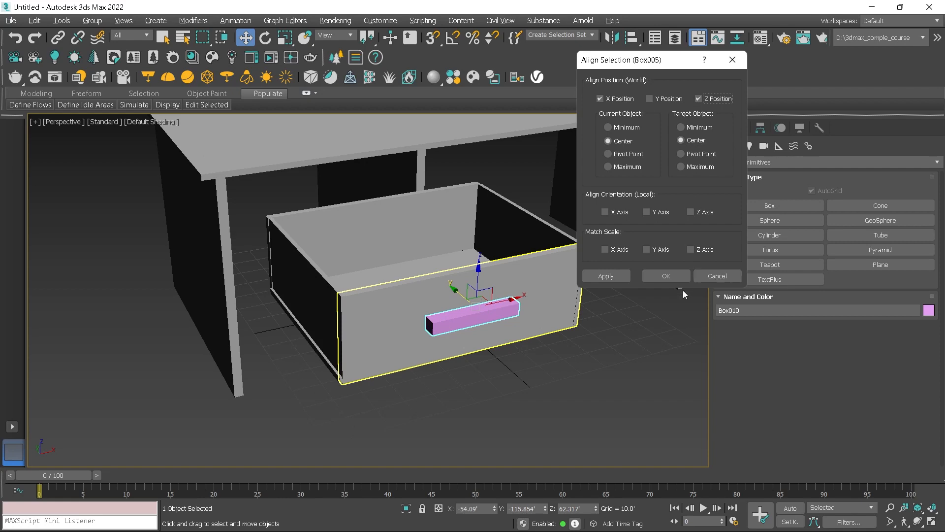
left_click(676, 276)
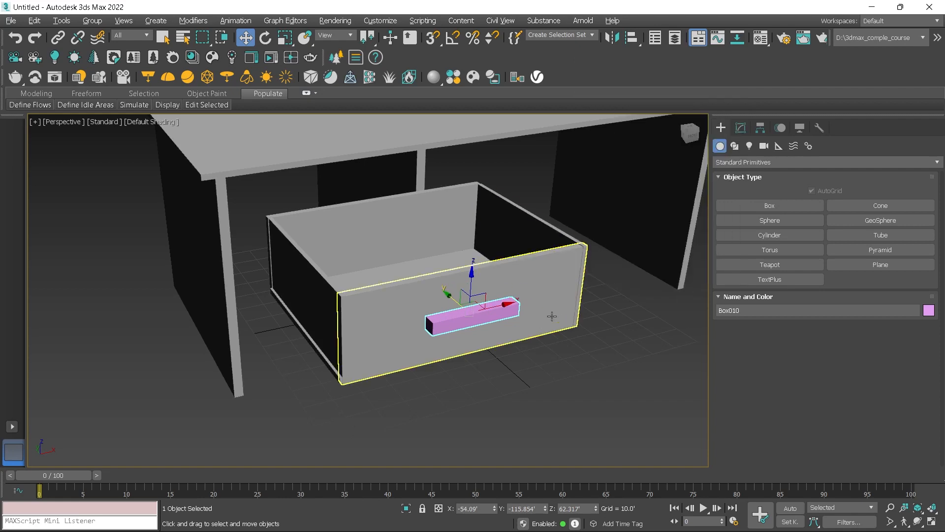
Step: Select all six drawer parts including the handle and set their object color to the same light grey
scroll(552, 317, "down", 2)
middle_click_drag(553, 316, 504, 308, "alt")
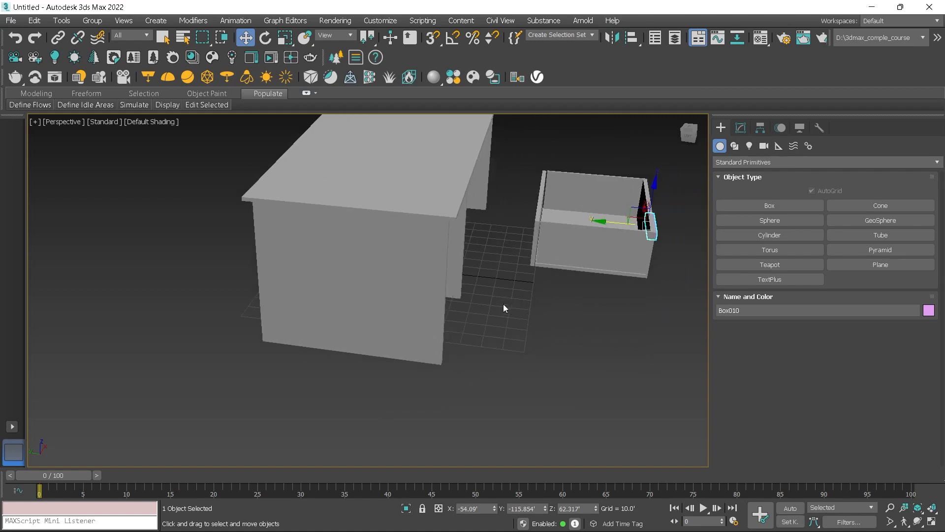
left_click_drag(529, 167, 683, 333)
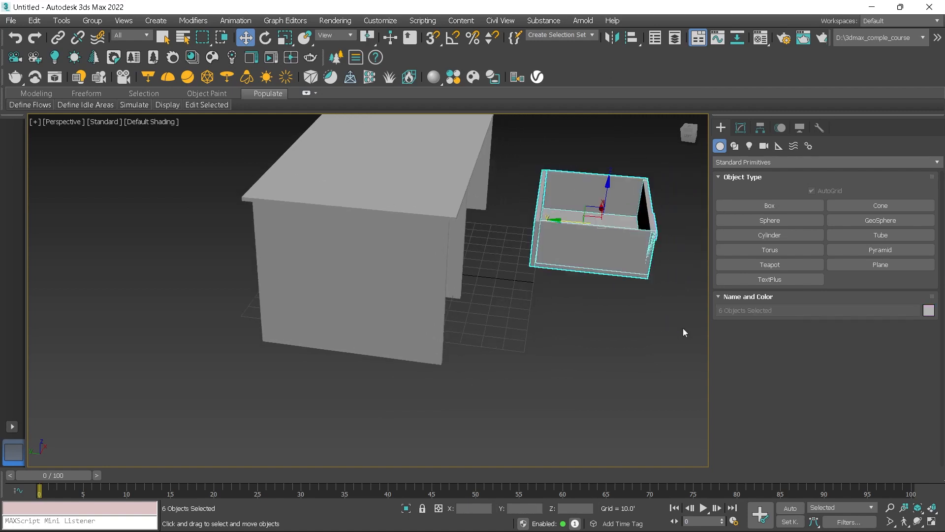
left_click(929, 311)
left_click(775, 283)
Step: Group the six selected drawer parts under the name SHELF
middle_click_drag(689, 291, 605, 320, "alt")
middle_click_drag(543, 298, 490, 293, "alt")
left_click(98, 23)
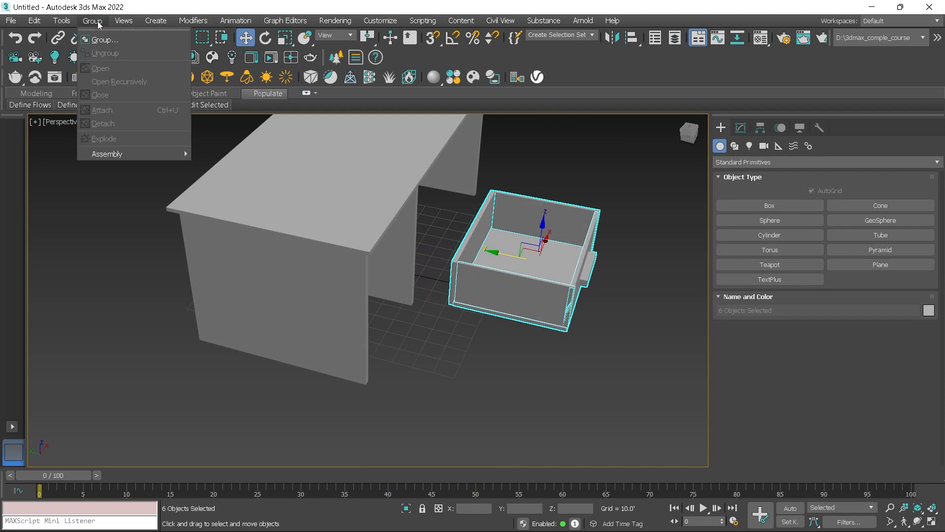
left_click(120, 44)
type("SHEL")
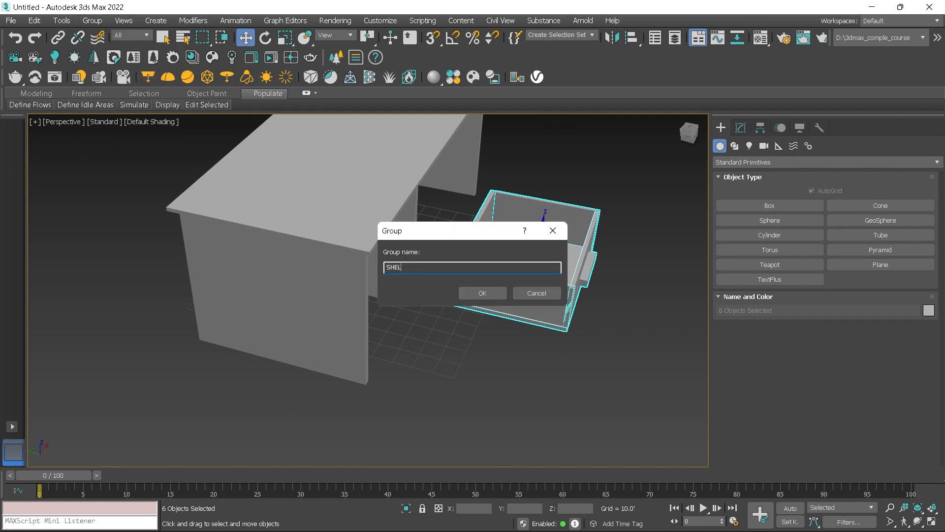
left_click(476, 293)
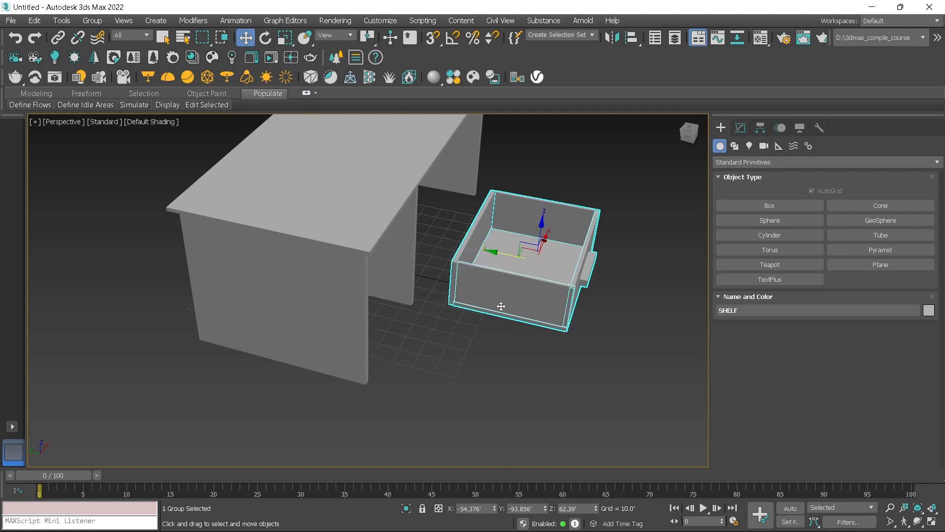
Step: Align the SHELF drawer group to the tabletop in Y position only, minimum to minimum
middle_click_drag(501, 306, 530, 312, "alt")
key("alt+a")
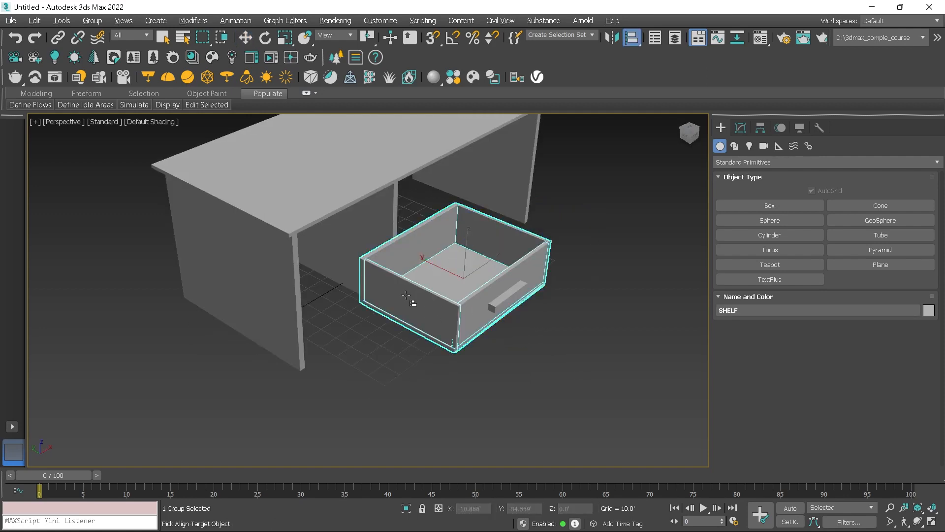
left_click(332, 209)
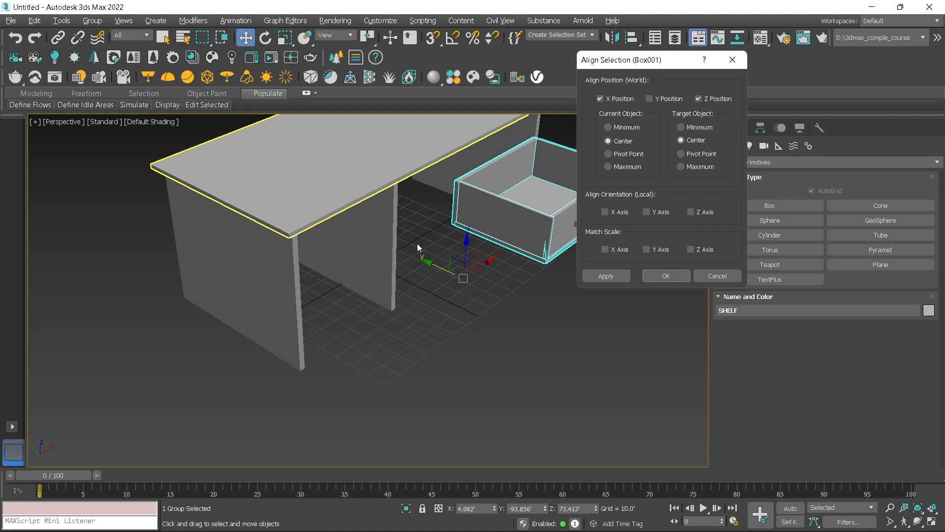
left_click(615, 99)
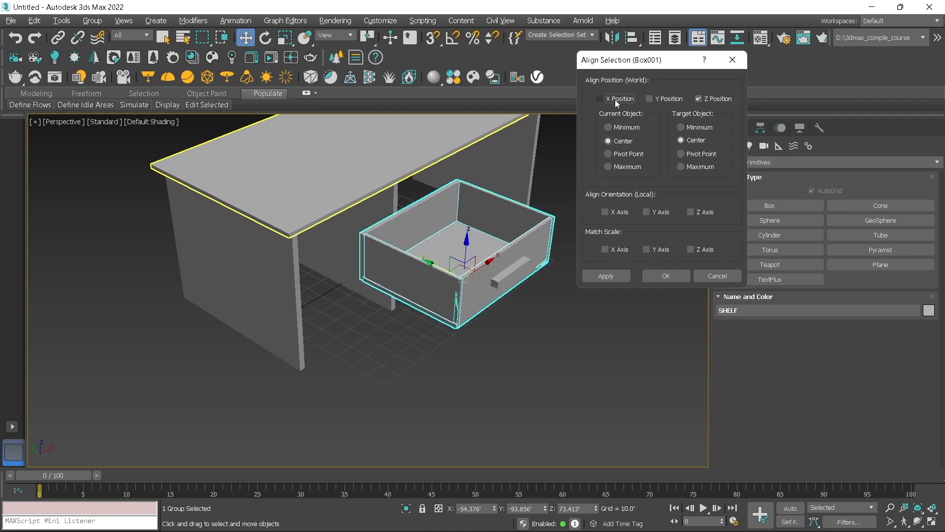
left_click(661, 101)
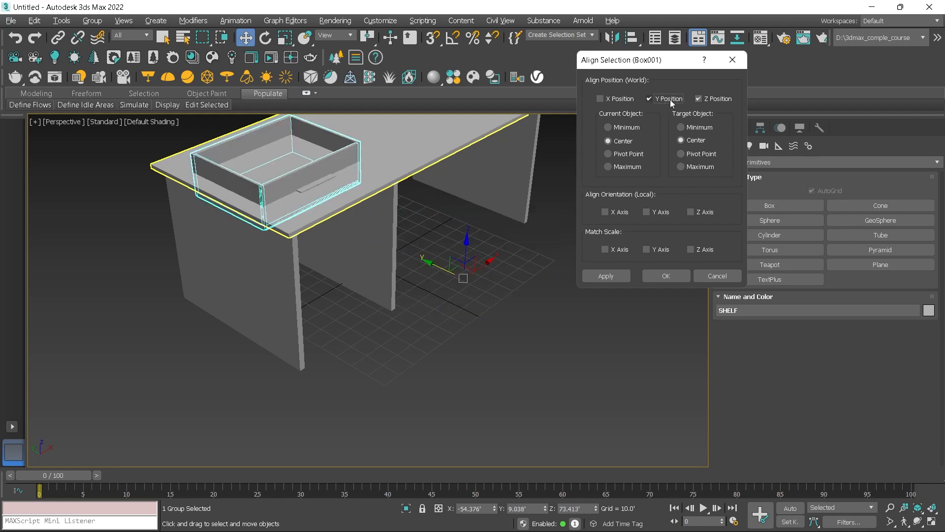
left_click(699, 98)
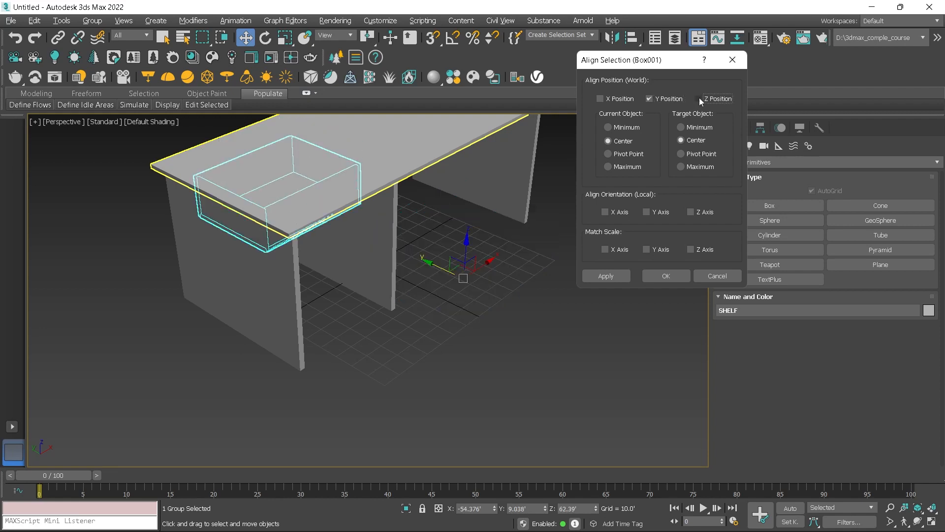
left_click(626, 128)
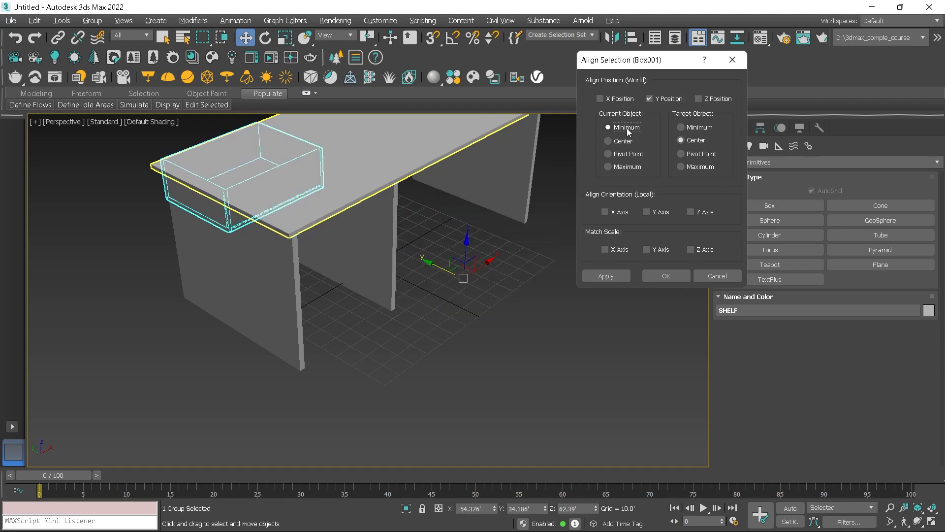
left_click(681, 127)
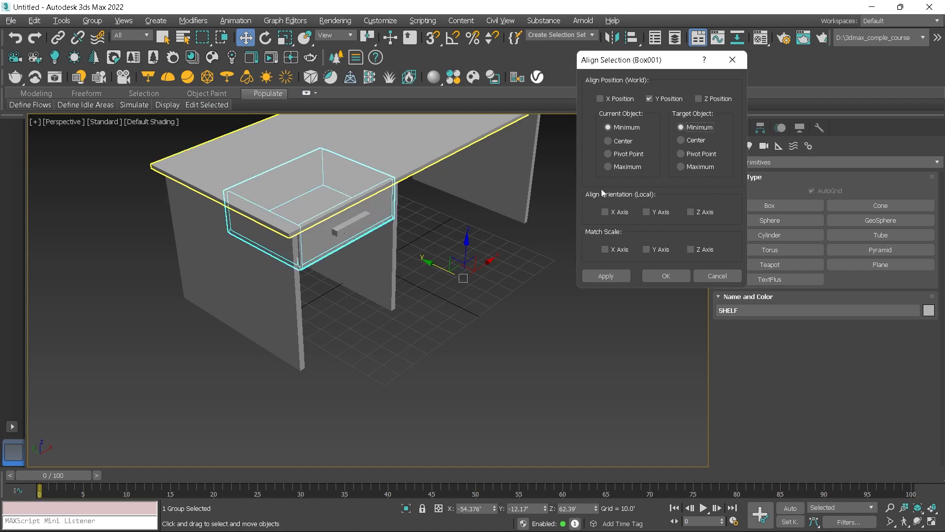
left_click(660, 276)
Step: Clone the SHELF drawer group downward twice as single copies, stacking three drawers between the supports below the tabletop
middle_click_drag(347, 280, 333, 302, "alt")
mouse_move(309, 142)
left_mouse_down()
mouse_move(312, 226)
mouse_move(320, 212)
left_mouse_up()
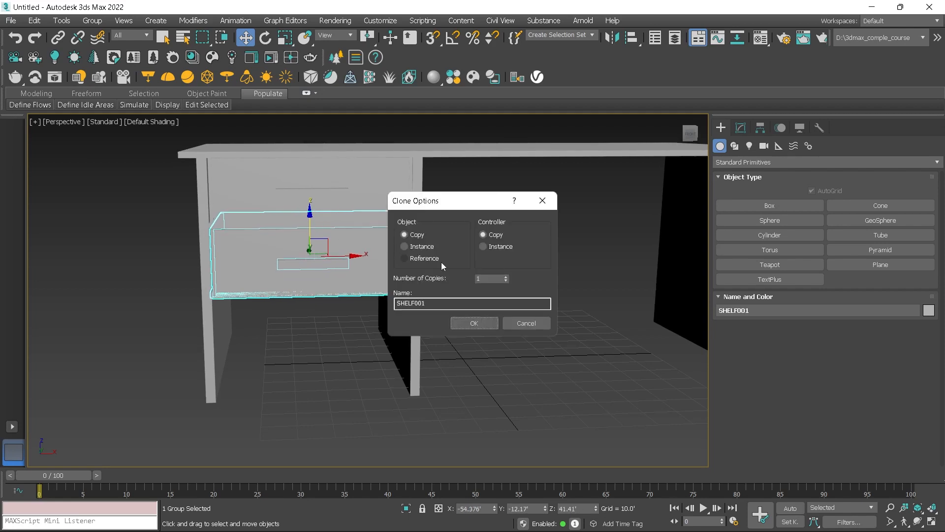
left_click(470, 323)
scroll(353, 289, "up", 5)
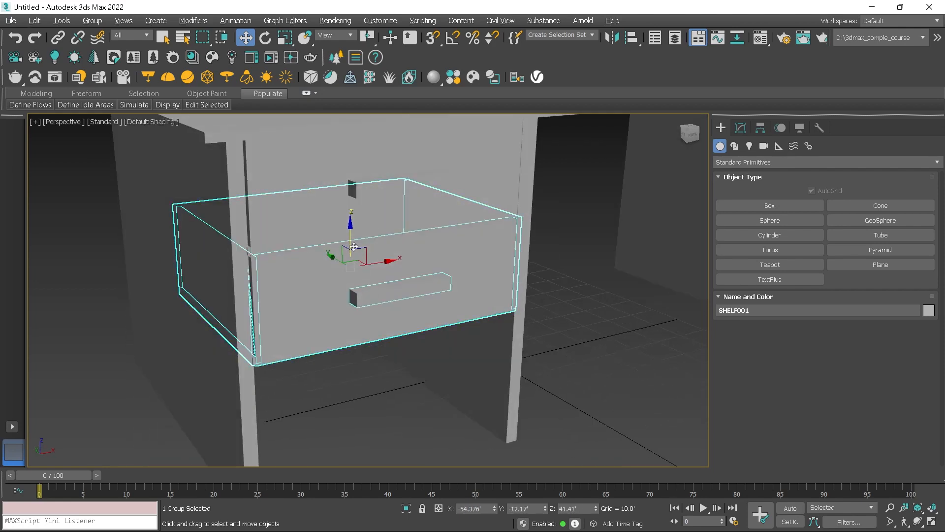
mouse_move(353, 247)
left_mouse_down("shift")
mouse_move(358, 350)
mouse_move(362, 331)
left_mouse_up("shift")
left_click(470, 324)
mouse_move(450, 329)
middle_mouse_down("alt")
mouse_move(479, 332)
mouse_move(455, 321)
middle_mouse_up("alt")
left_click_drag(340, 311, 387, 334)
left_click(345, 216)
left_click_drag(331, 222, 362, 230)
left_click(374, 162)
middle_click_drag(431, 224, 424, 293, "alt")
key("ctrl+z")
key("ctrl+z")
key("ctrl+z")
Step: Pull the three drawers out of the desk front by staggered amounts, with the bottom drawer furthest out and the top one least
left_click_drag(399, 329, 435, 353)
left_click_drag(444, 256, 466, 273)
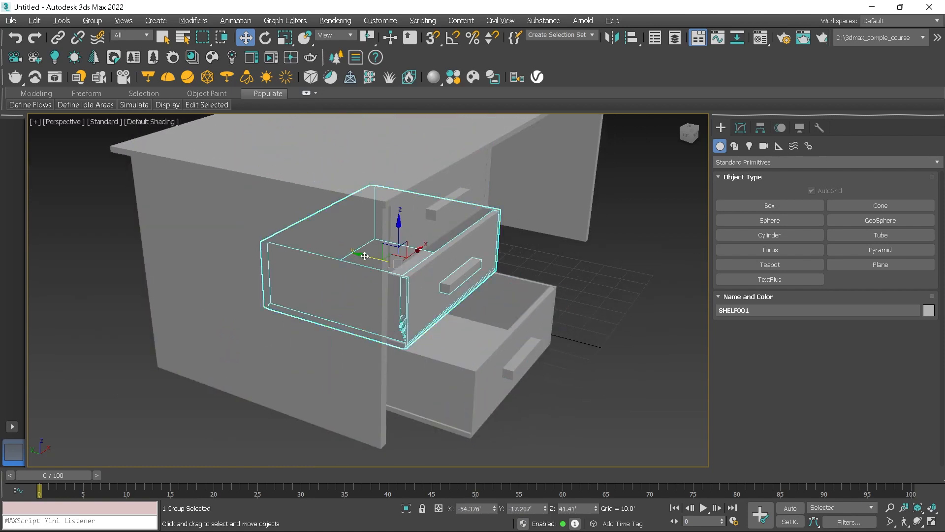
left_click_drag(363, 261, 396, 275)
left_click(399, 224)
left_click_drag(354, 189, 385, 205)
key("ctrl+z")
key("ctrl+z")
key("ctrl+z")
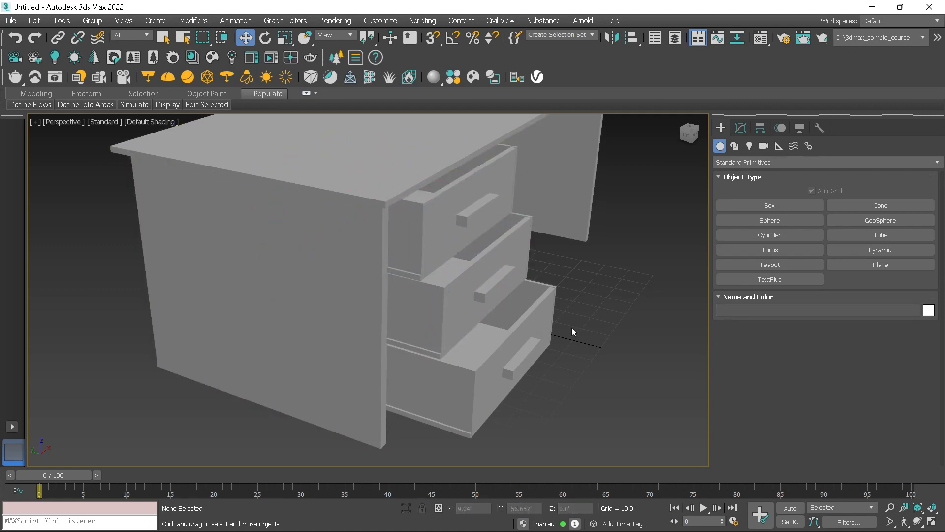
Step: With AutoGrid enabled, create a flat cylinder on the tabletop with a radius of about 18.4' and a height of about 1.4'
scroll(572, 327, "down", 5)
scroll(522, 322, "up", 5)
middle_click_drag(474, 312, 462, 285)
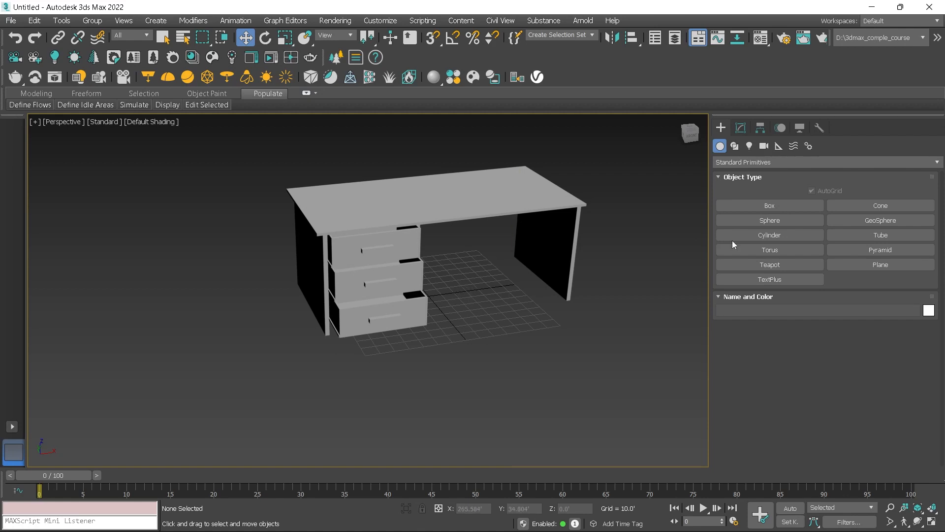
left_click(743, 206)
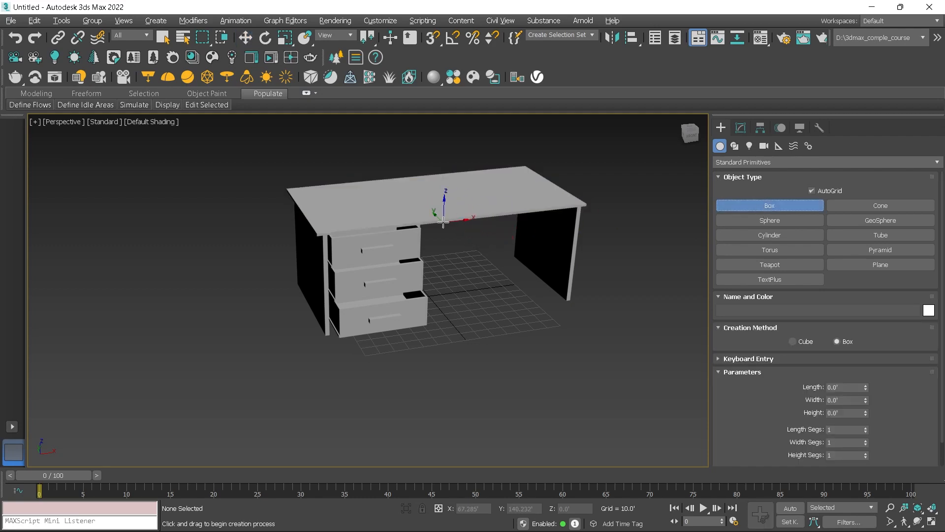
middle_click_drag(444, 223, 438, 247, "alt")
left_click(786, 235)
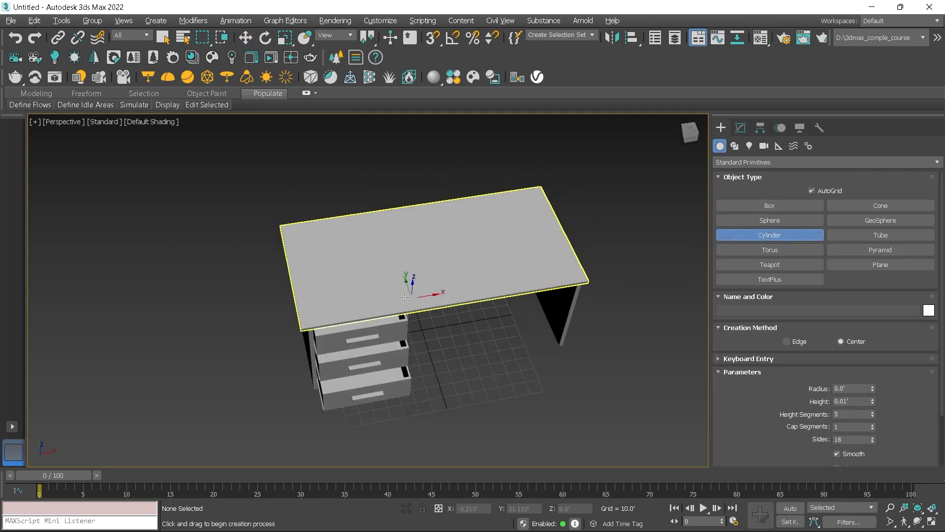
left_click_drag(416, 240, 444, 242)
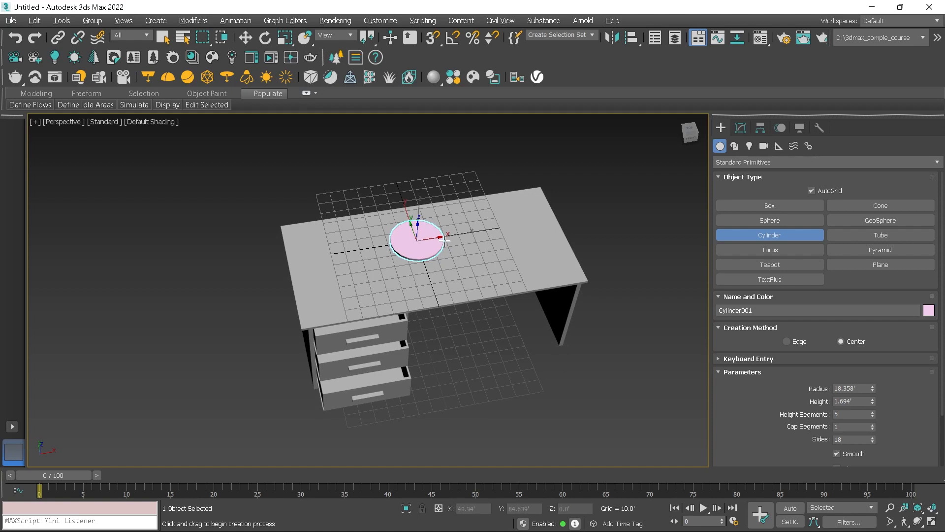
left_click(440, 244)
Step: Set the cylinder's number of sides to 50 for a rounder edge
scroll(434, 259, "up", 5)
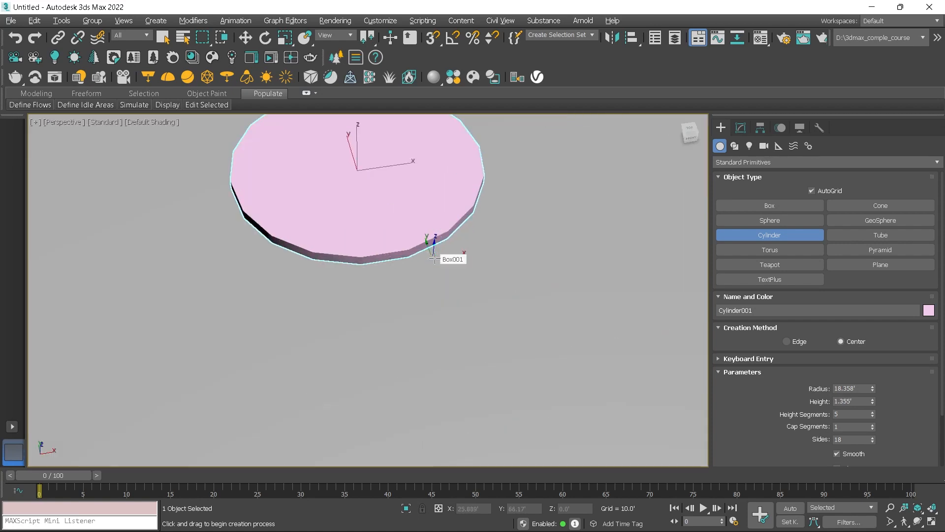
key("w")
middle_click_drag(439, 229, 449, 261)
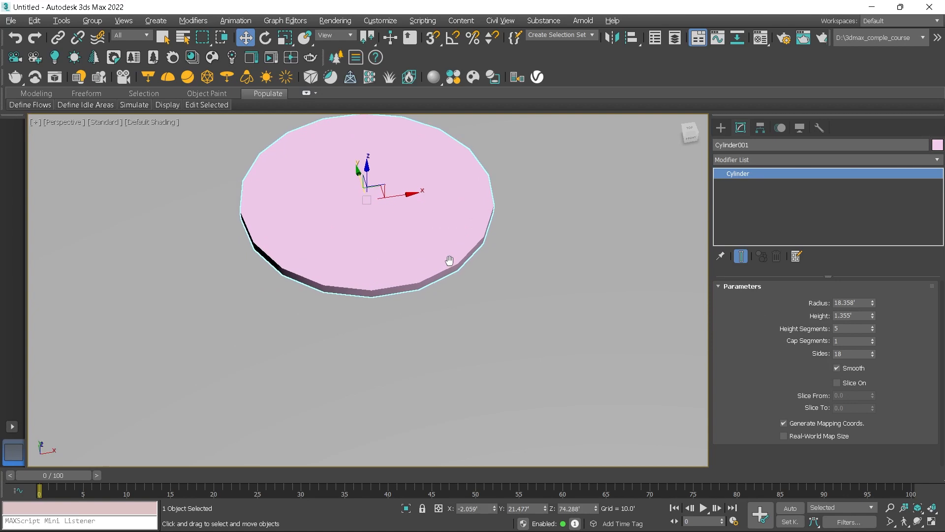
left_click_drag(873, 353, 873, 342)
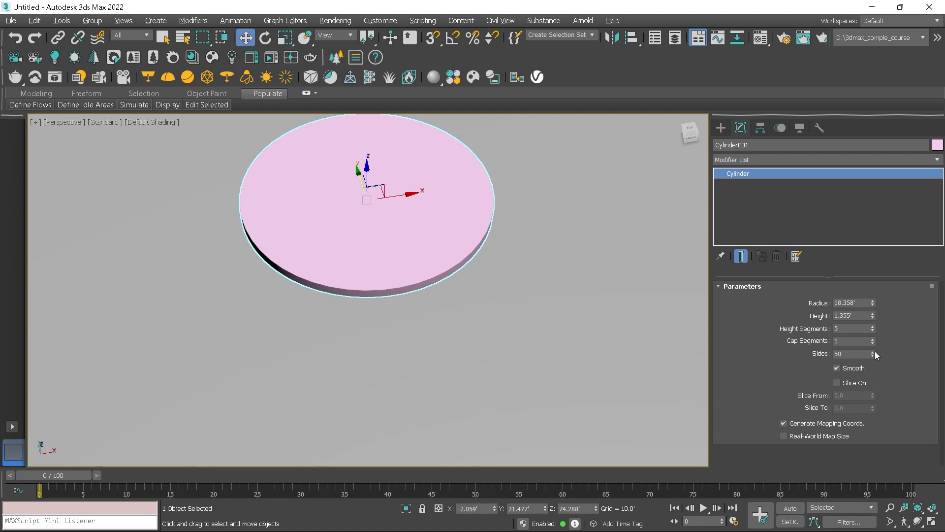
scroll(462, 287, "down", 3)
left_click(721, 128)
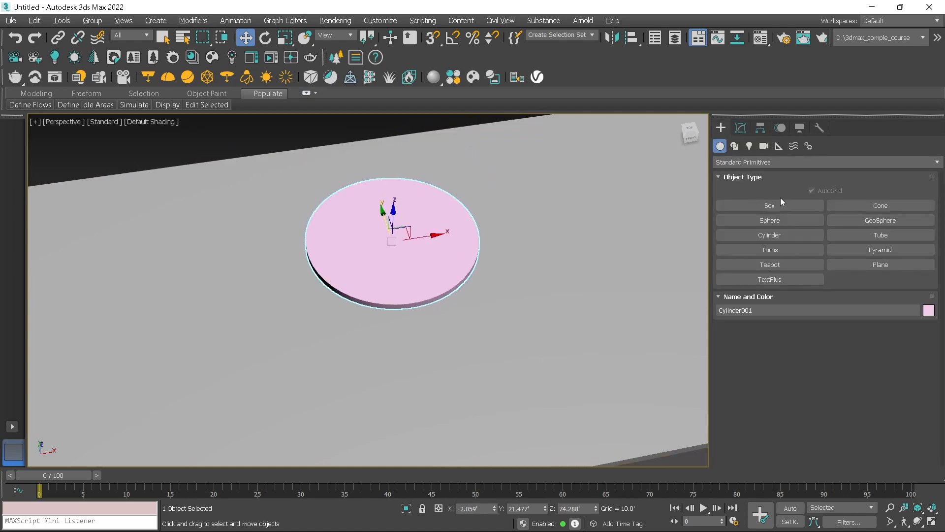
left_click(771, 206)
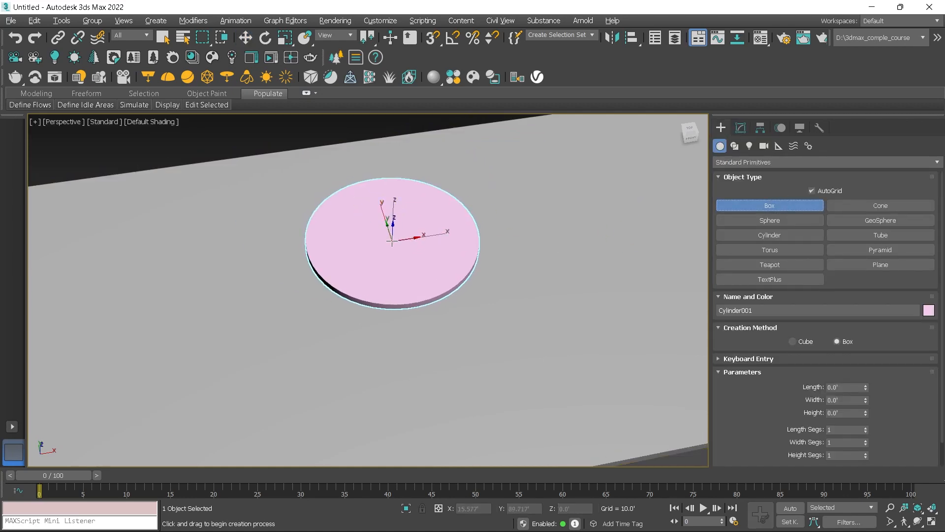
mouse_move(392, 241)
left_mouse_down()
mouse_move(415, 240)
mouse_move(405, 235)
left_mouse_up()
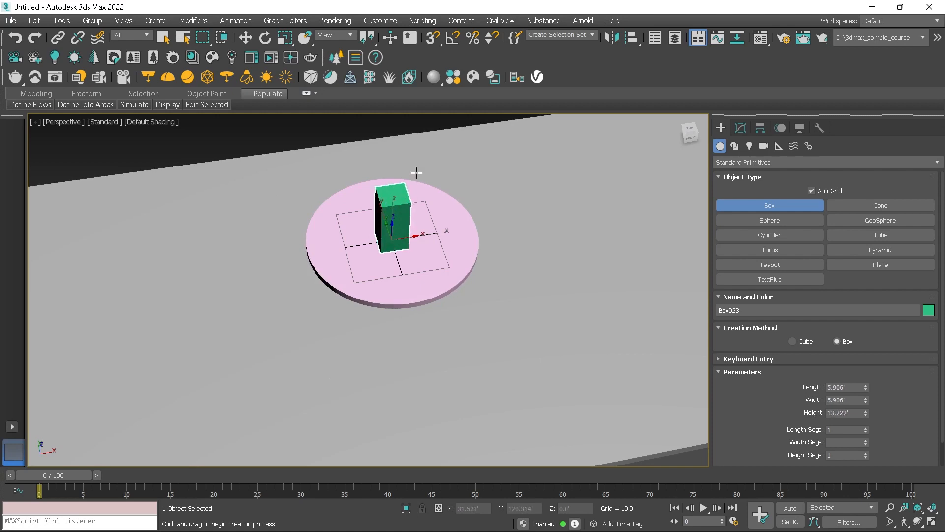
middle_click_drag(396, 252, 417, 250)
right_click(425, 240)
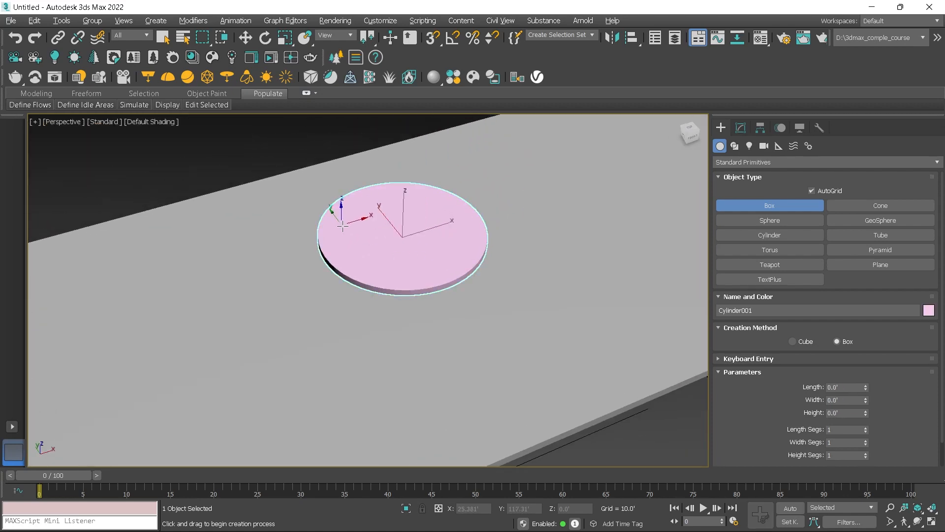
Step: Create a thin upright box on top of the cylinder, about 2.8' long, 19.2' wide and 26.3' high
left_click_drag(351, 235, 432, 214)
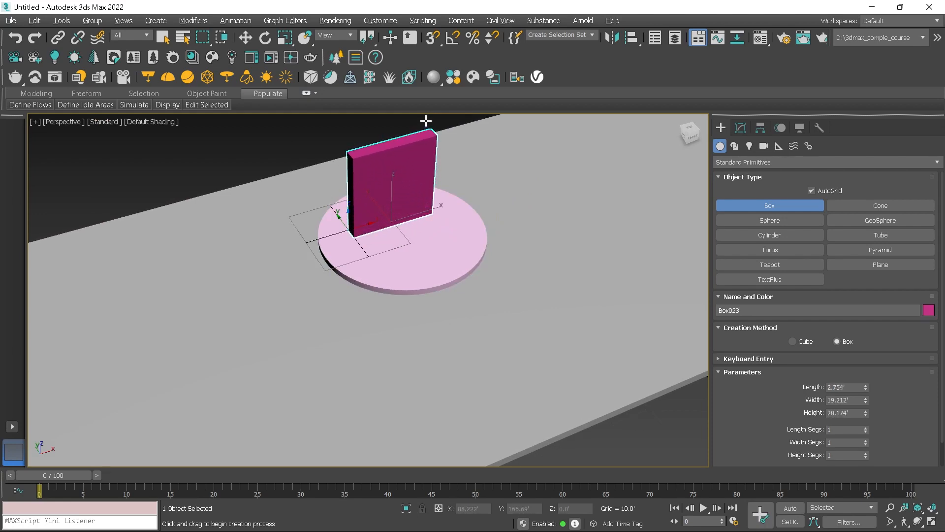
left_click(424, 97)
scroll(454, 198, "down", 3)
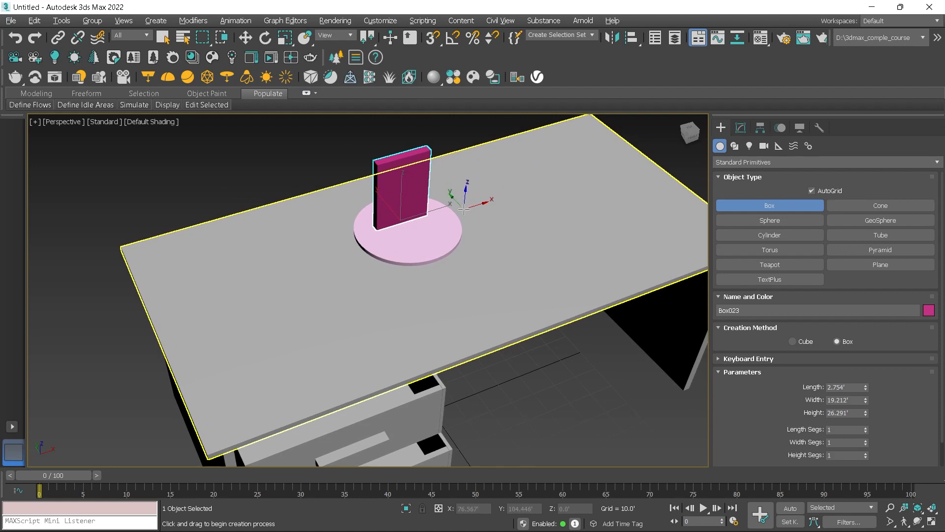
Step: Align the upright box to the round base in X position only, center to center
key("alt+a")
left_click(432, 248)
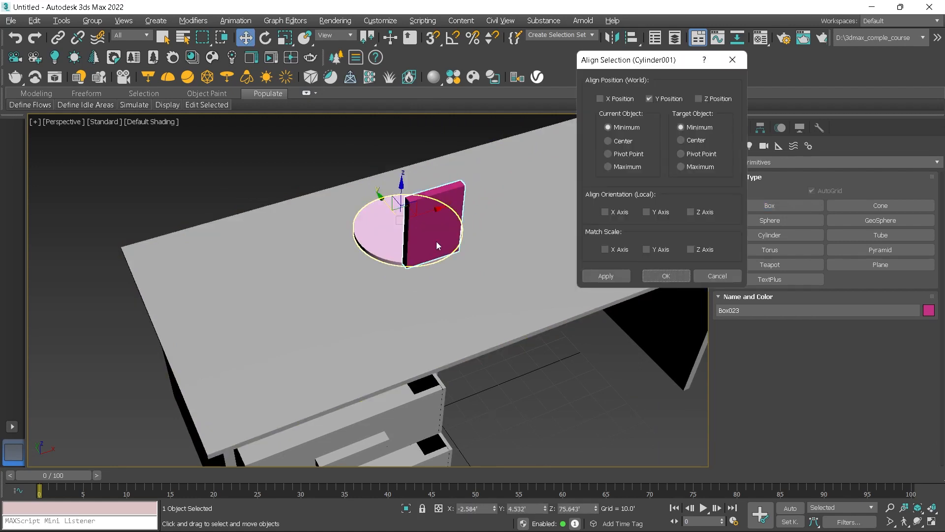
left_click(620, 99)
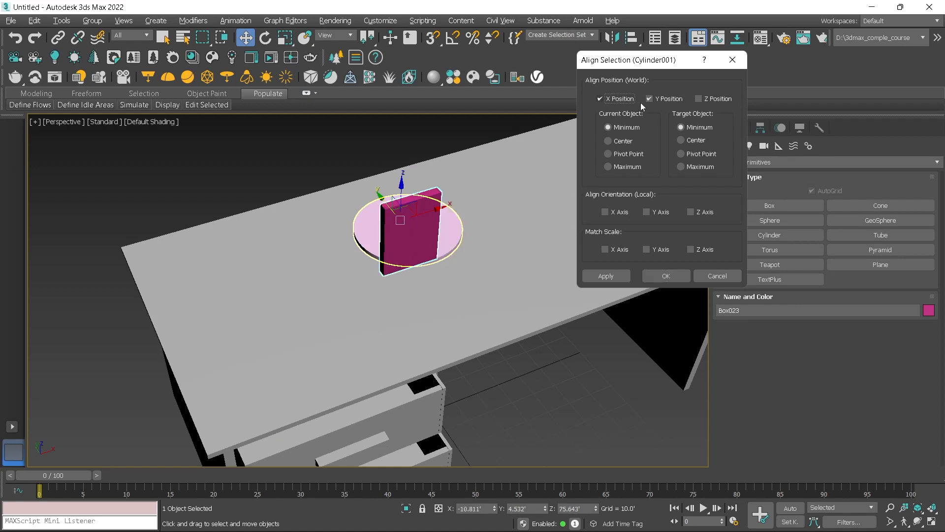
left_click(657, 99)
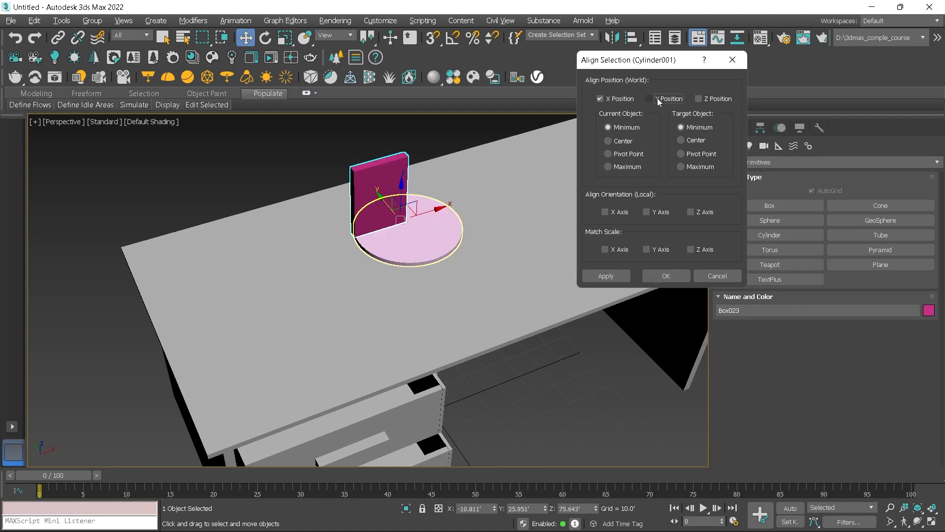
left_click(704, 99)
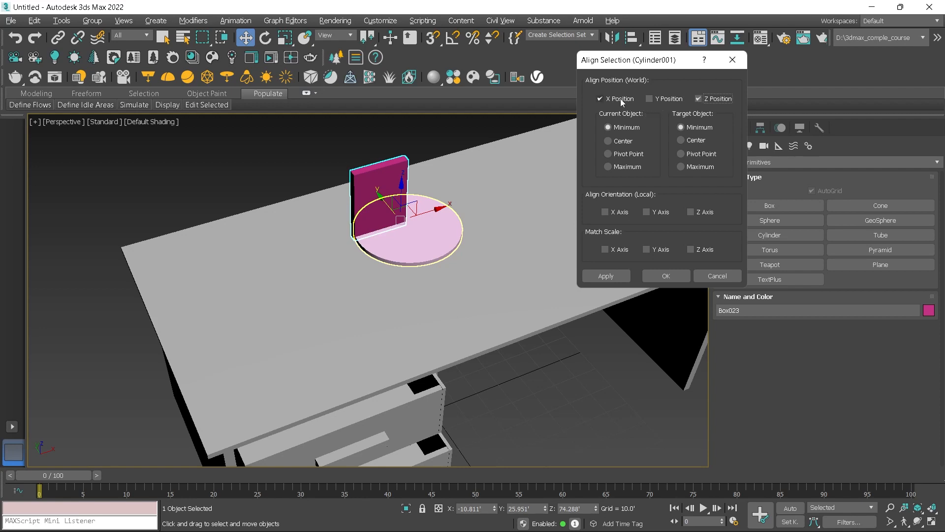
left_click(707, 100)
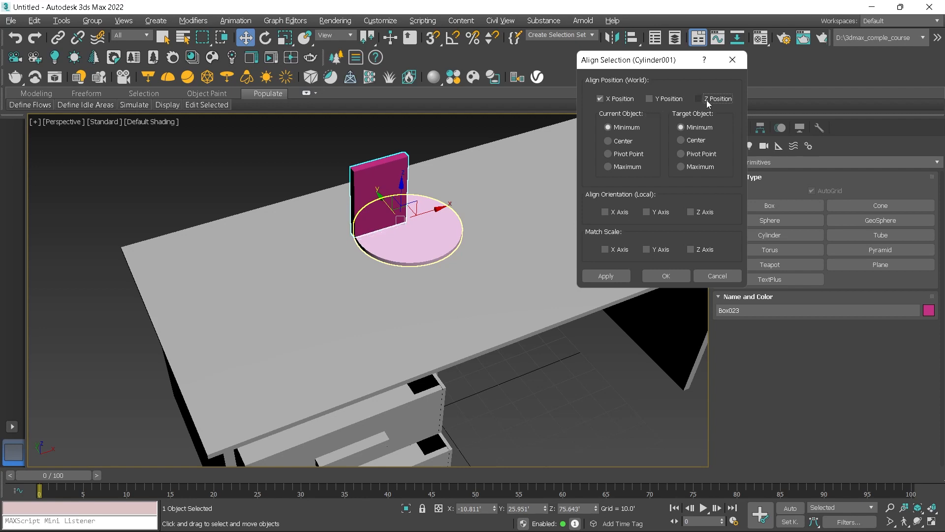
left_click(623, 141)
left_click(689, 141)
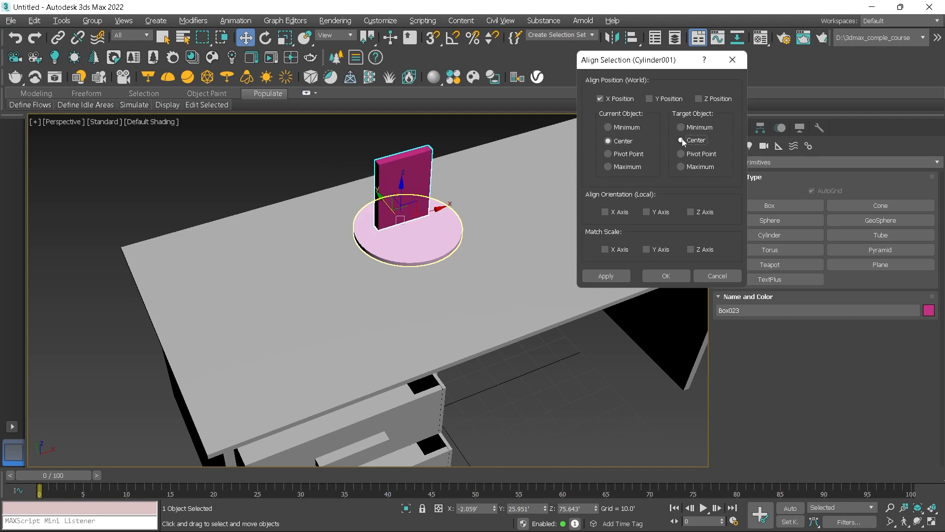
left_click(678, 275)
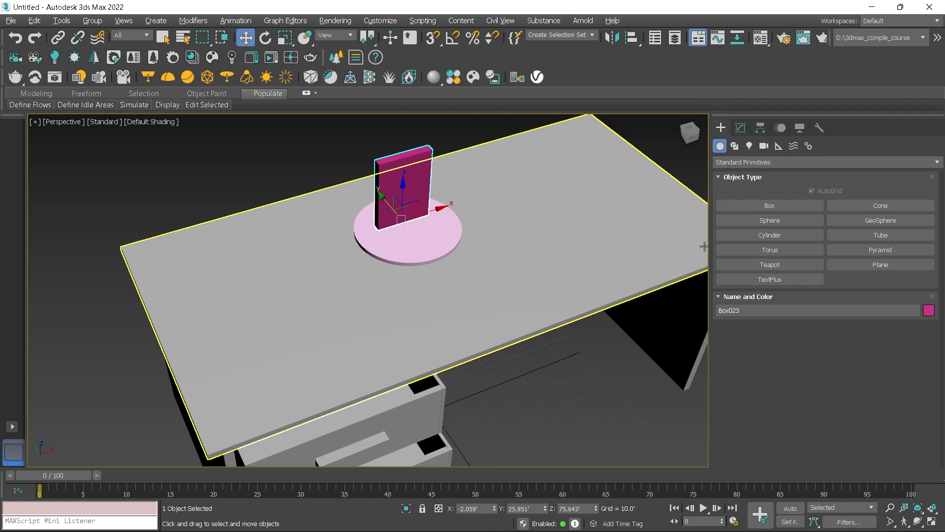
Step: Increase the upright box's height to about 38.4'
middle_click_drag(504, 228, 492, 256, "alt")
scroll(400, 255, "up", 5)
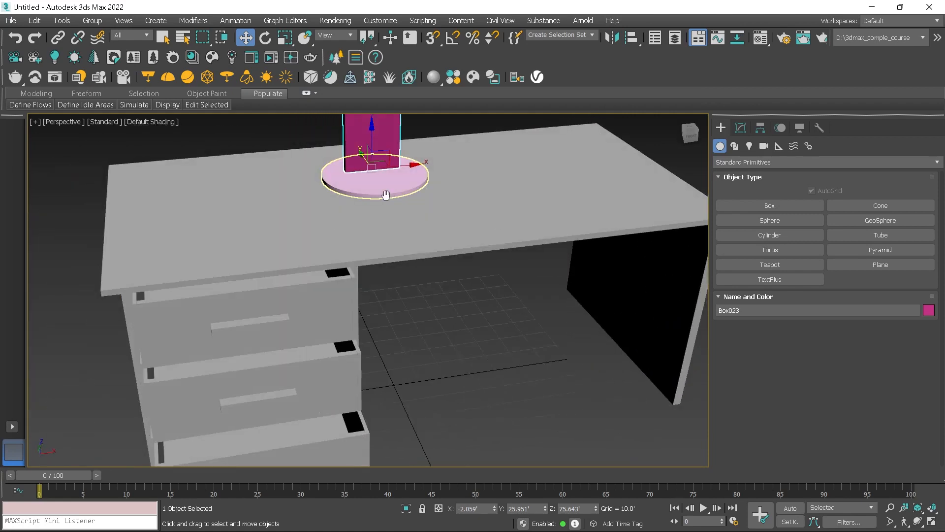
scroll(400, 255, "down", 3)
middle_click_drag(401, 255, 360, 260, "alt")
scroll(379, 263, "up", 3)
left_click(741, 128)
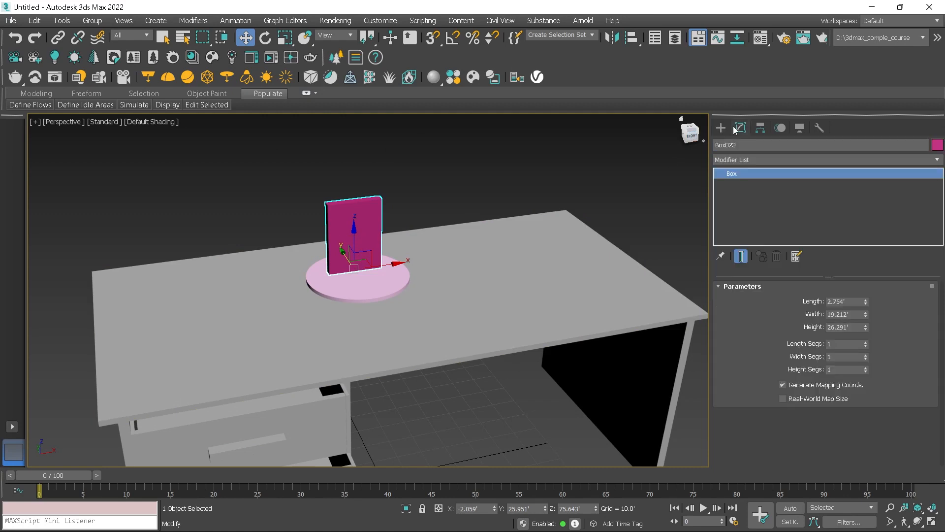
left_click_drag(865, 329, 866, 307)
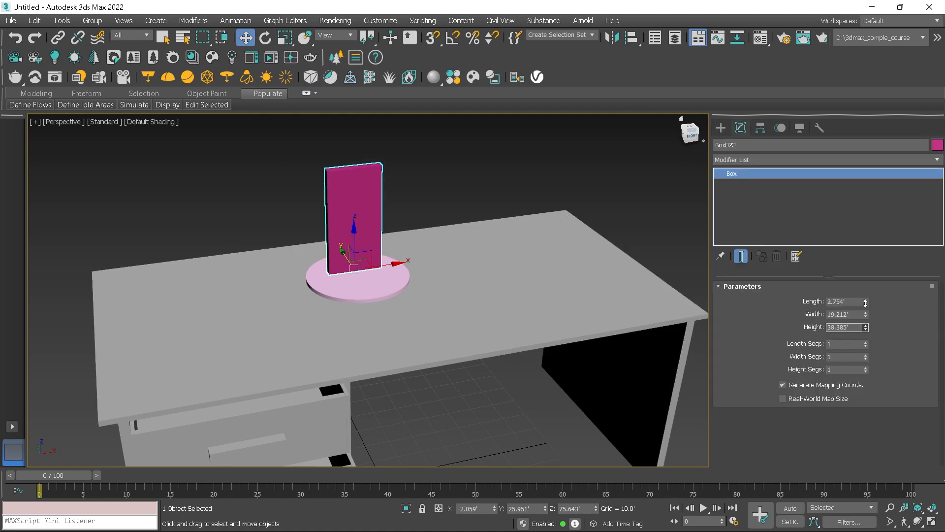
Step: In the front view, create a wide thin box over the upper part of the stand, about 60.5' long, 102.2' wide and 1.2' high
left_click(722, 128)
left_click(766, 204)
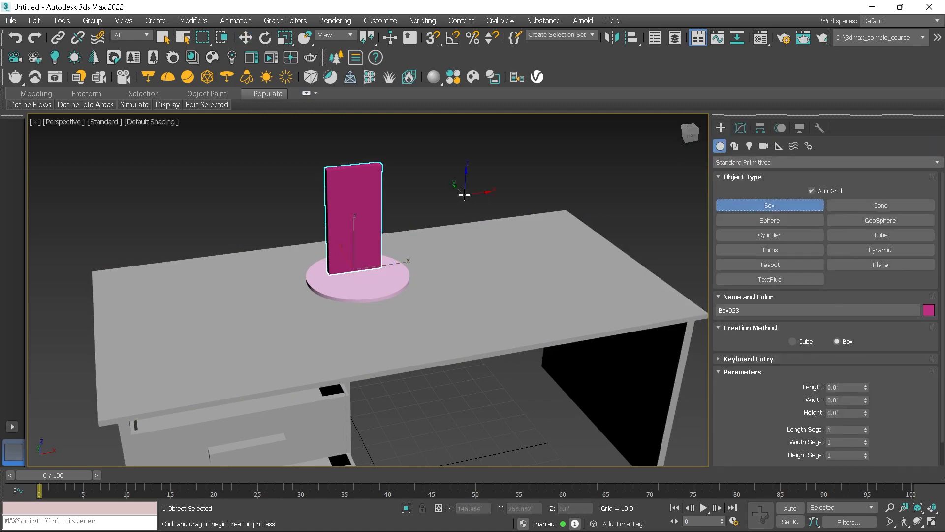
key("f")
scroll(409, 220, "down", 4)
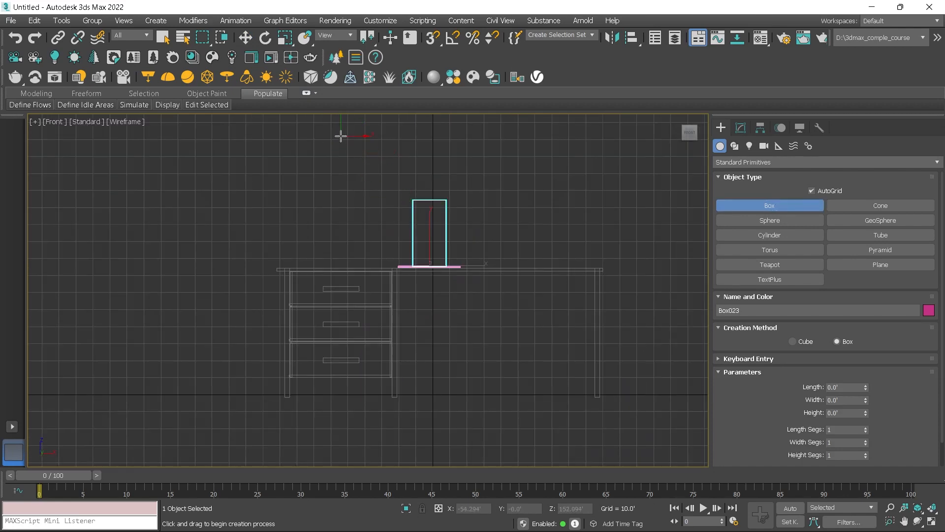
left_click_drag(342, 132, 516, 235)
left_click(517, 234)
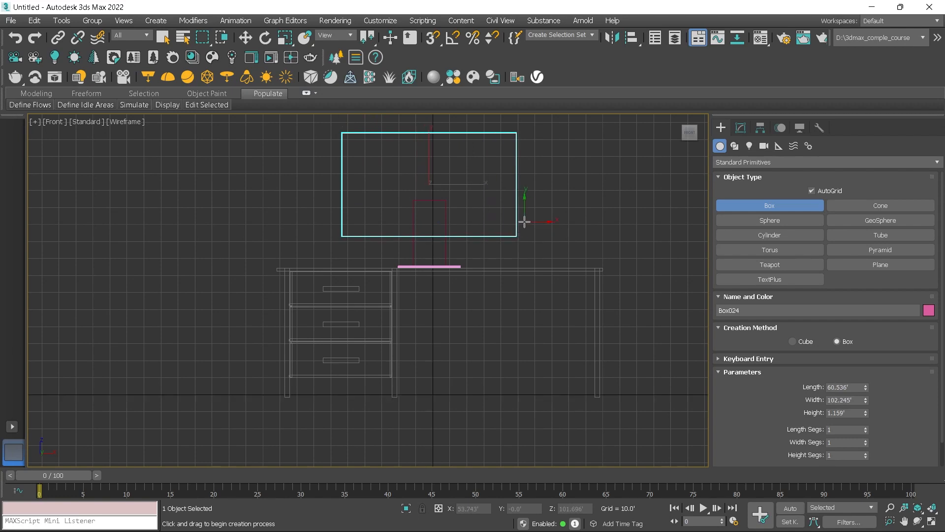
Step: Increase the wide screen box's height to about 2.0' to thicken it
key("p")
scroll(496, 221, "down", 3)
middle_click_drag(482, 228, 502, 243, "alt")
left_click(739, 128)
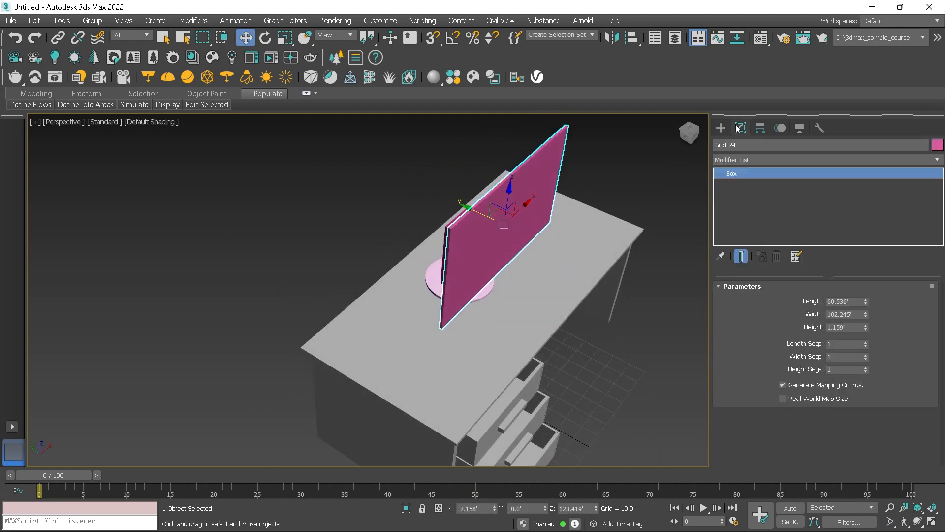
left_click_drag(867, 327, 867, 316)
Step: Set up aligning the screen box to the upright stand box in X and Y position
middle_click_drag(619, 287, 583, 276, "alt")
key("alt+a")
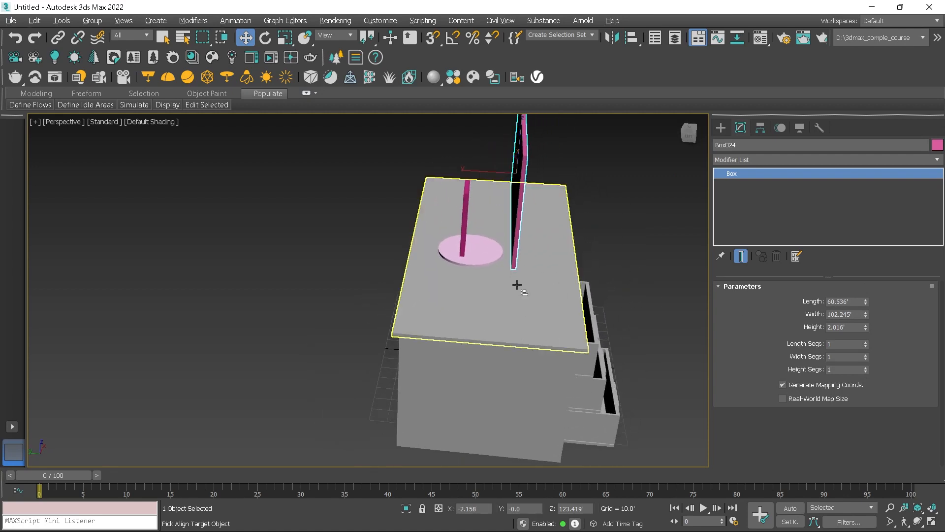
left_click(468, 221)
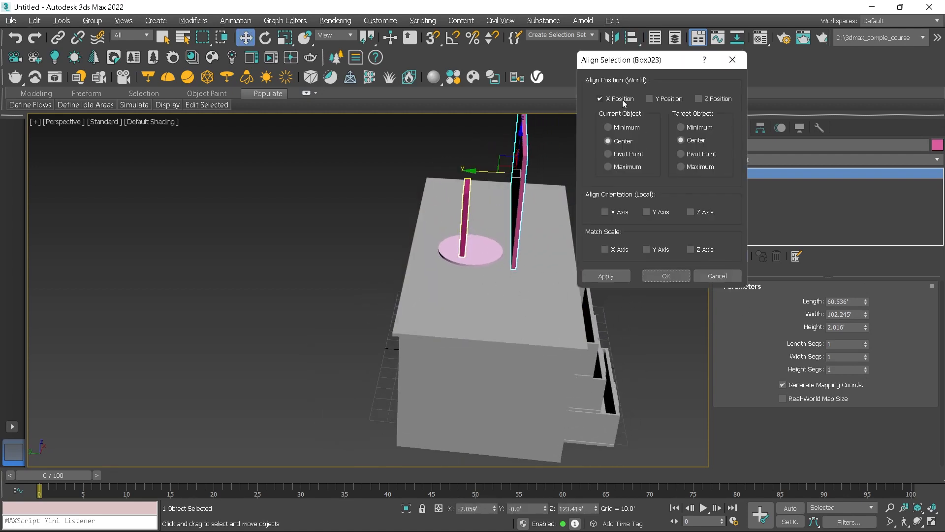
left_click(660, 99)
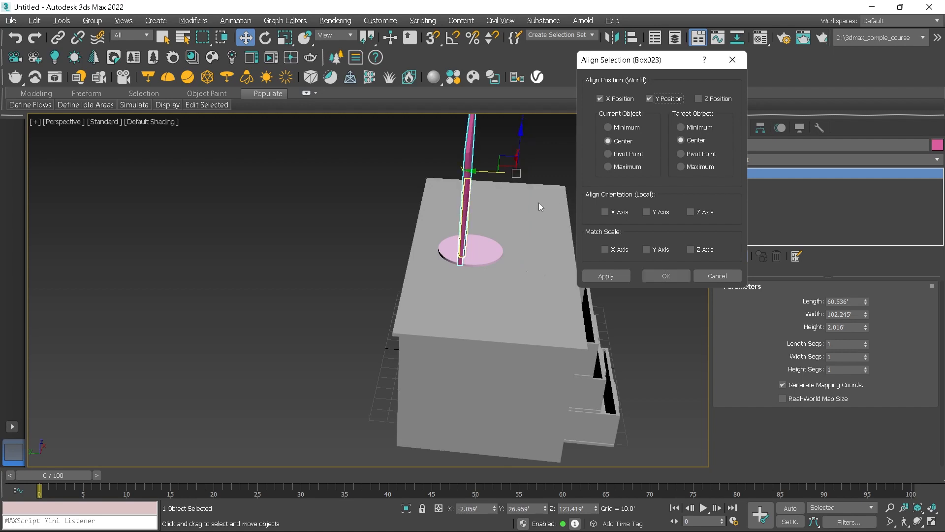
Step: Try aligning the screen box to the stand minimum to minimum and maximum to maximum
left_click(624, 128)
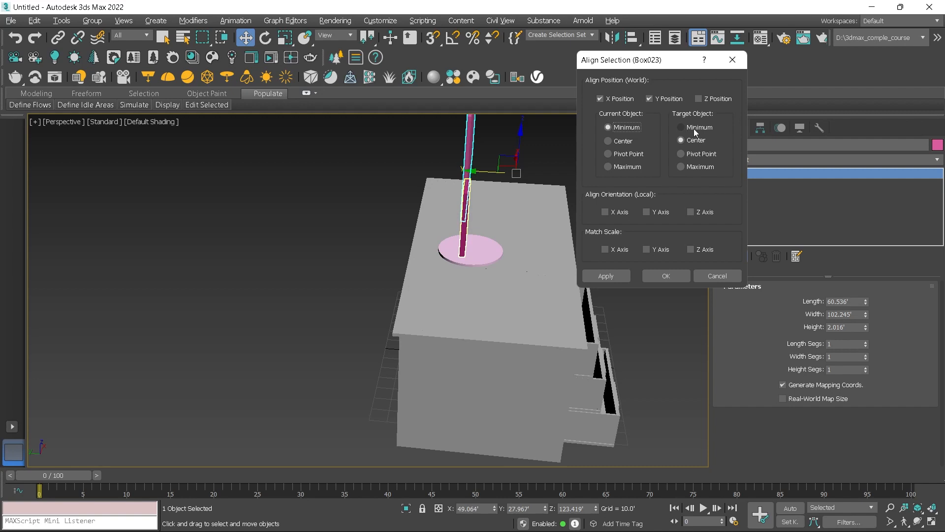
left_click(693, 128)
left_click(634, 168)
left_click(704, 168)
left_click(635, 130)
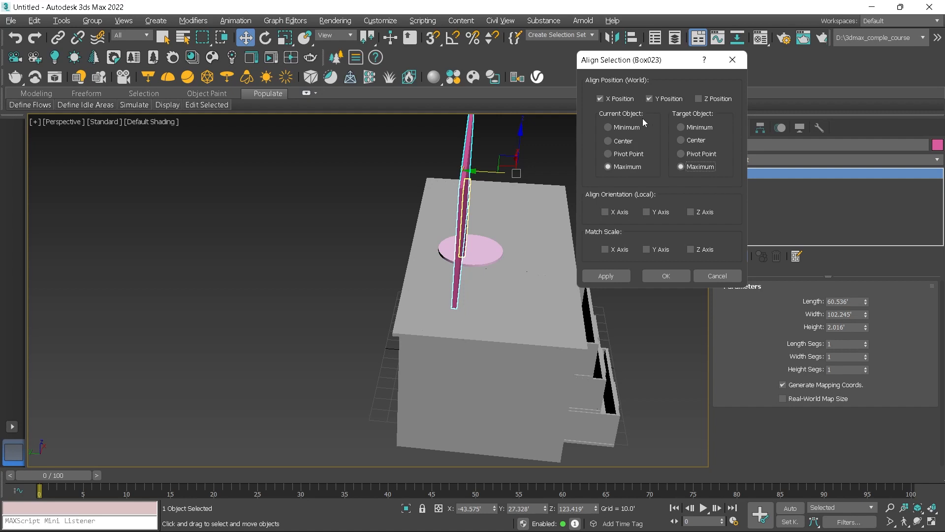
Step: Align the screen box to the stand pivot point to pivot point in X and Y
left_click(633, 153)
left_click(692, 155)
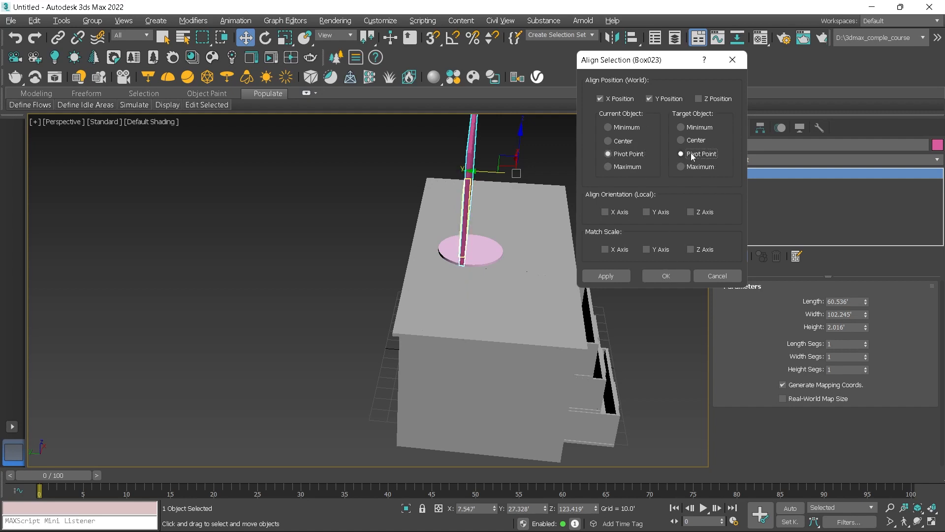
left_click(667, 277)
middle_click_drag(561, 248, 490, 237, "alt")
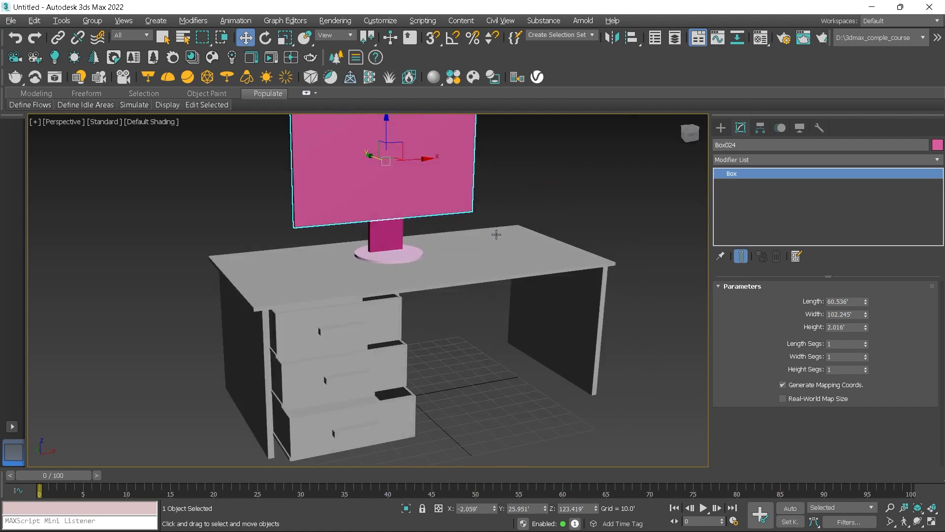
Step: Increase the radius of the round base under the stand to make it wider
left_click(547, 177)
scroll(541, 251, "up", 2)
mouse_move(541, 254)
middle_mouse_down("alt")
mouse_move(491, 238)
mouse_move(549, 258)
middle_mouse_up("alt")
left_click(404, 333)
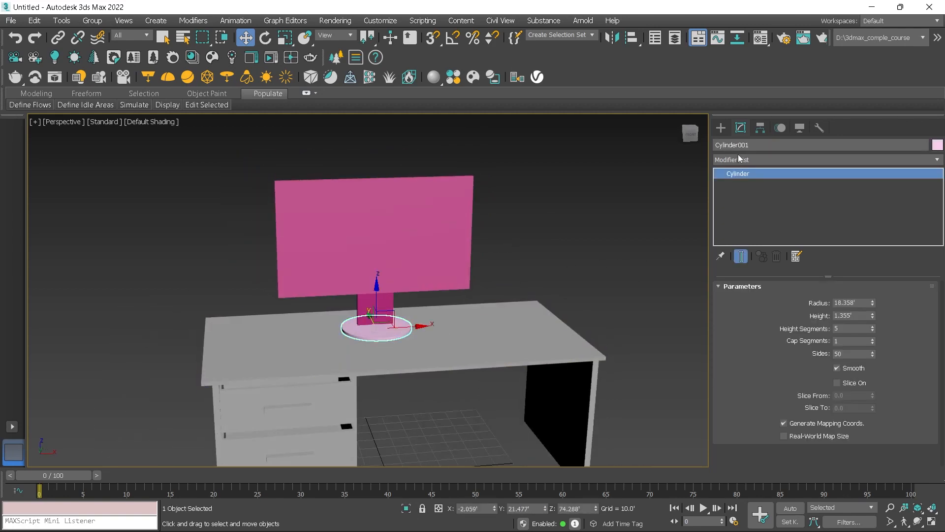
left_click_drag(872, 304, 881, 273)
middle_click_drag(640, 290, 524, 281, "alt")
Step: Clone the screen box in place and reduce the clone's length to about 55.1' and width to about 96.1'
left_click(391, 241)
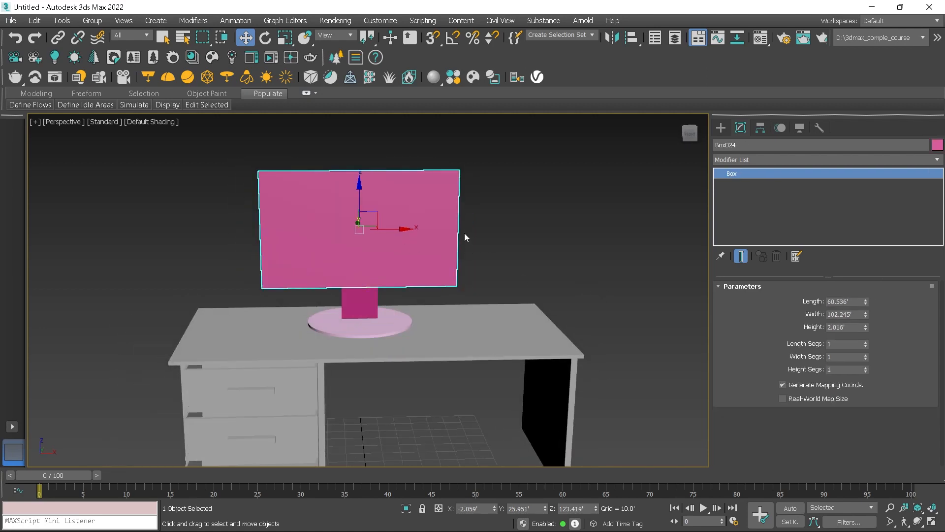
key("ctrl+v")
left_click(435, 317)
left_click_drag(867, 306, 867, 318)
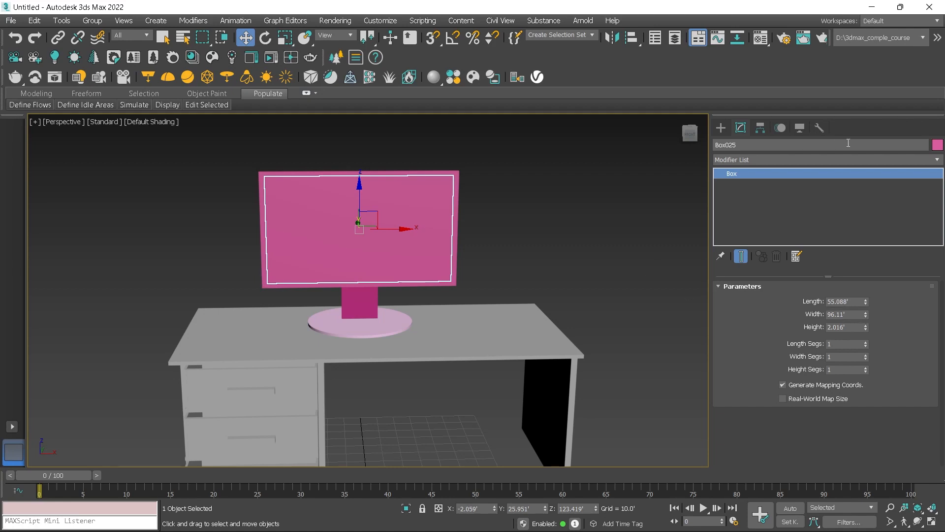
Step: Set the smaller inner screen panel's object color to black
left_click(937, 145)
left_click(803, 248)
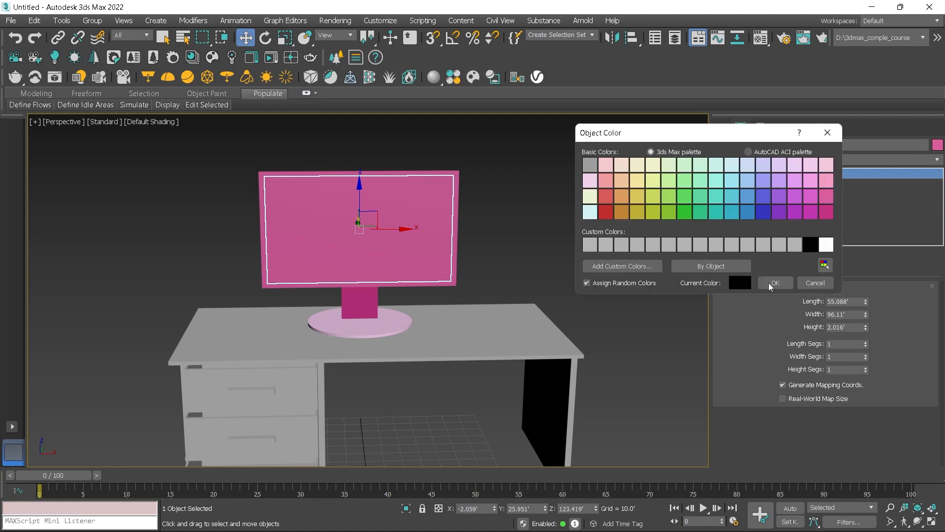
left_click(769, 282)
Step: Move the black panel about 1.05' forward along Y so it sits in front of the frame
middle_click_drag(394, 231, 435, 252)
key("super")
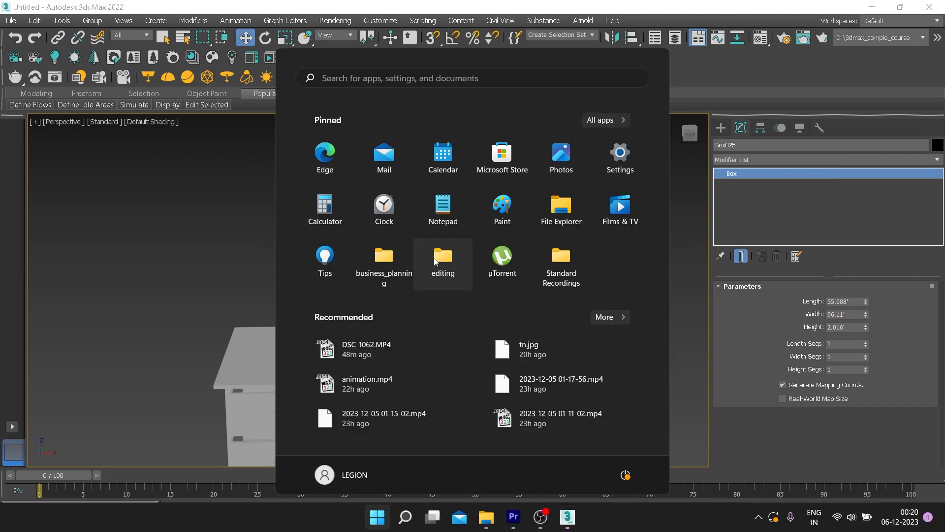
key("super")
middle_click_drag(261, 243, 294, 248, "alt")
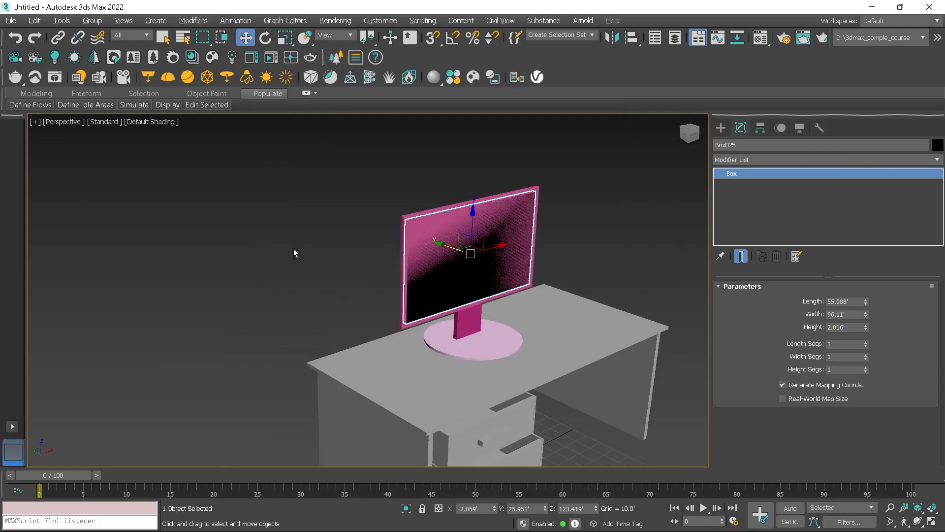
left_click_drag(448, 247, 451, 246)
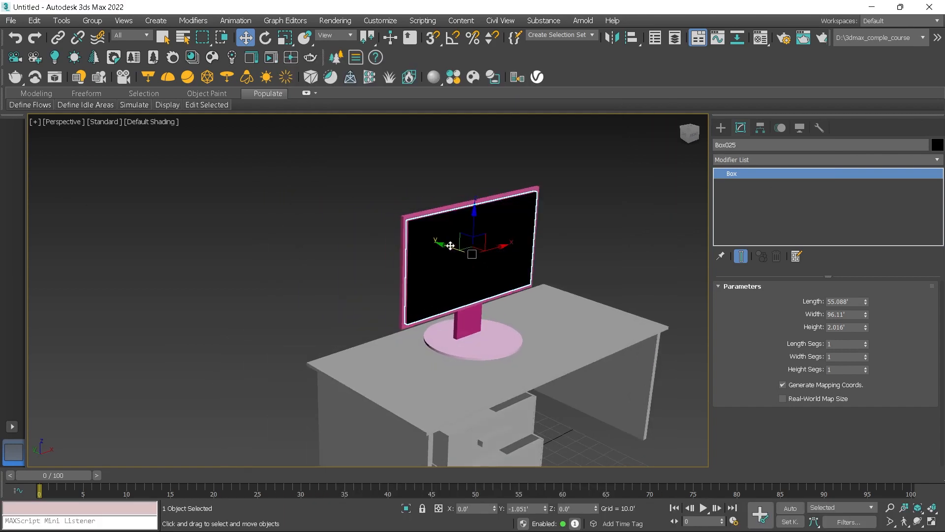
Step: Recolor the screen frame, upright stand and round base light gray
left_click(403, 246)
left_click(458, 321, "ctrl")
left_click(480, 347, "ctrl")
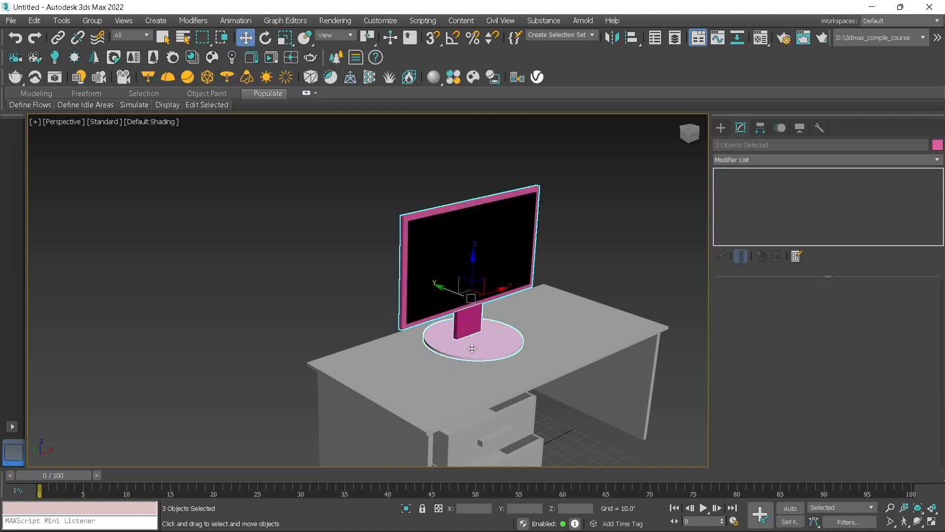
left_click(937, 144)
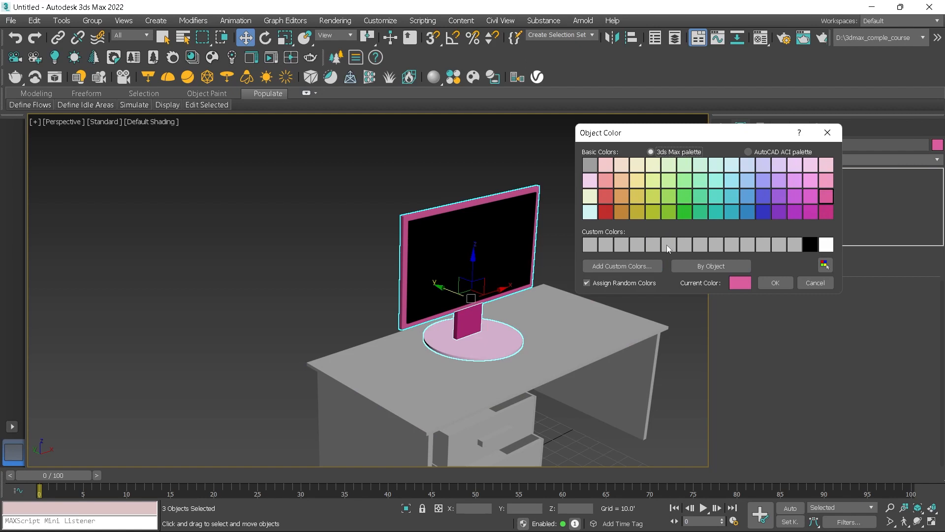
left_click(827, 196)
left_click(788, 282)
left_click(635, 246)
Step: Select the screen panel, frame, stand and round base and group them under the name MONITOR
scroll(566, 241, "down", 3)
middle_click_drag(600, 264, 471, 237, "alt")
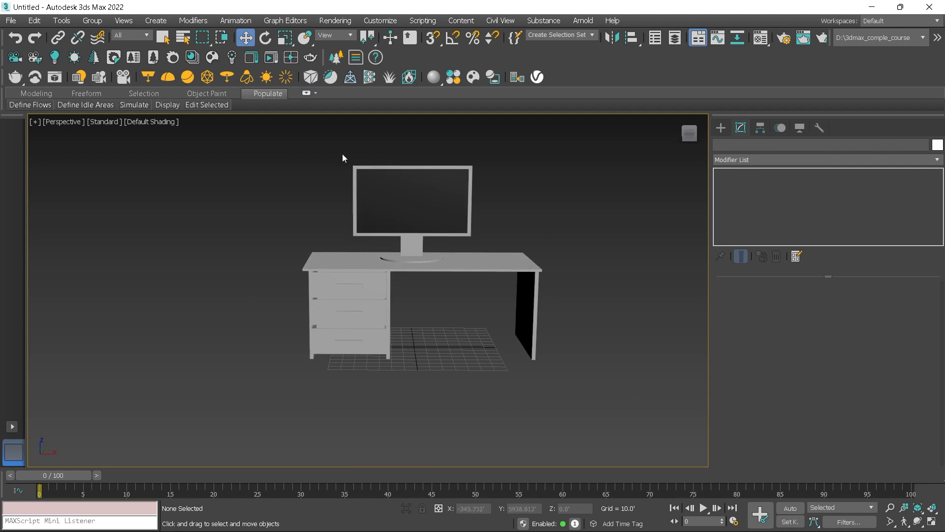
left_click_drag(502, 242, 503, 245)
left_click(431, 258, "ctrl")
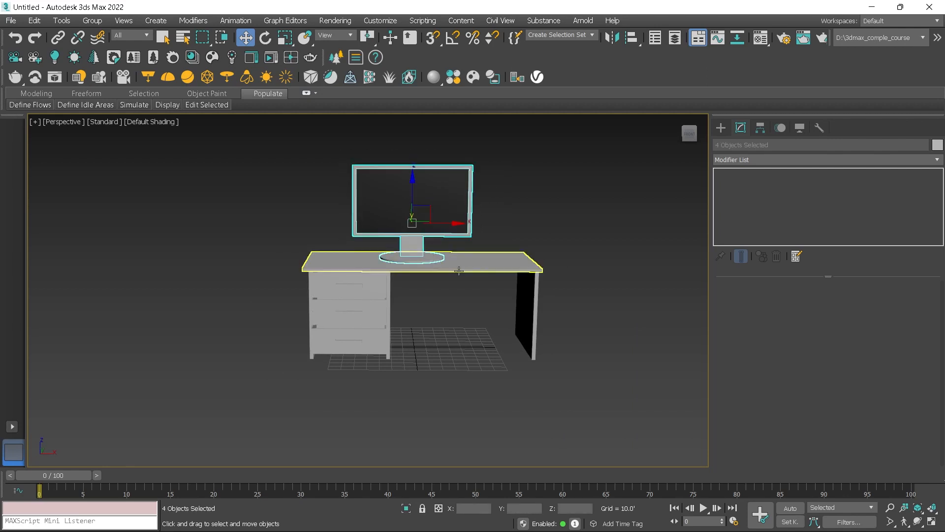
left_click(92, 20)
left_click(99, 40)
type("MONITOT")
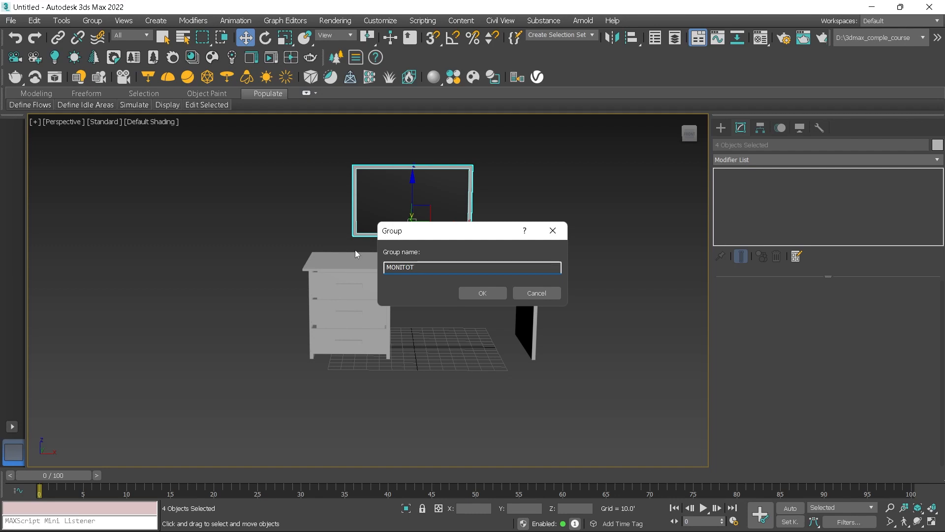
key("BackSpace")
left_click(483, 293)
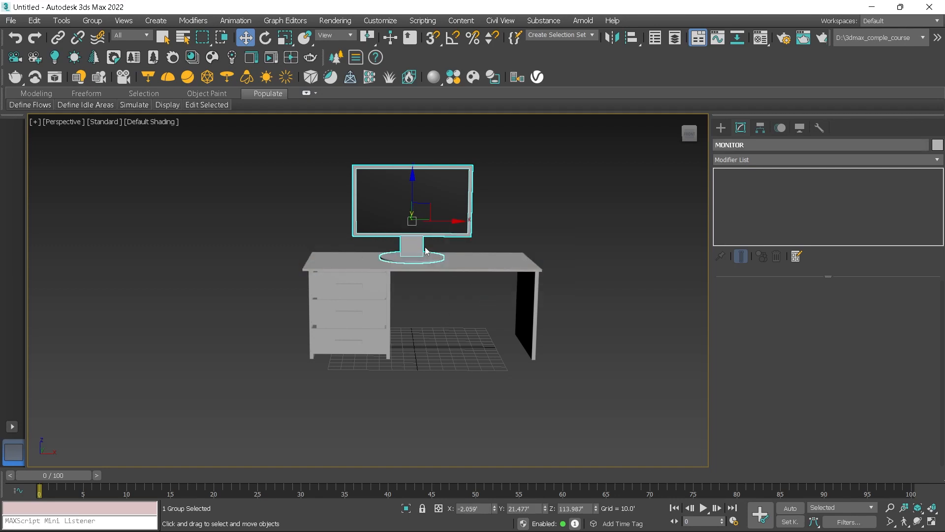
Step: Scale the MONITOR group uniformly to 78% and lower it onto the tabletop
left_click(284, 39)
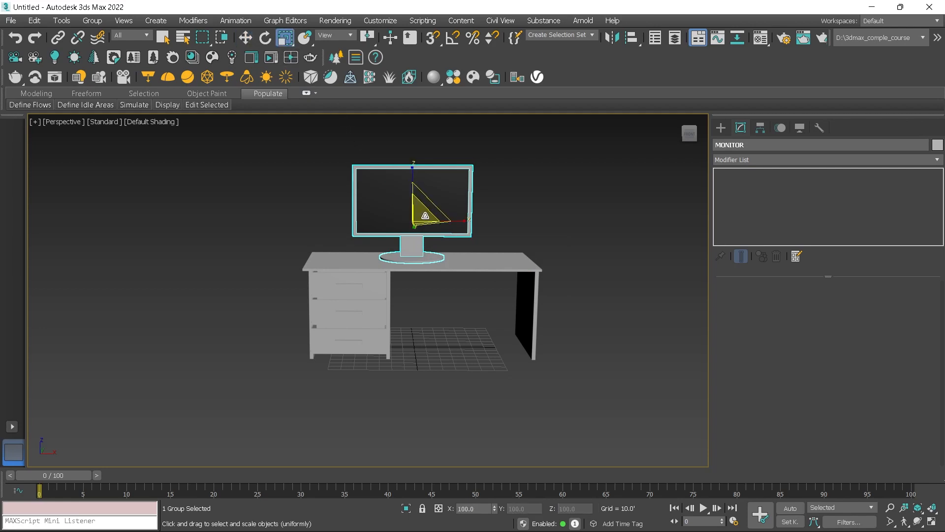
left_click_drag(422, 214, 421, 228)
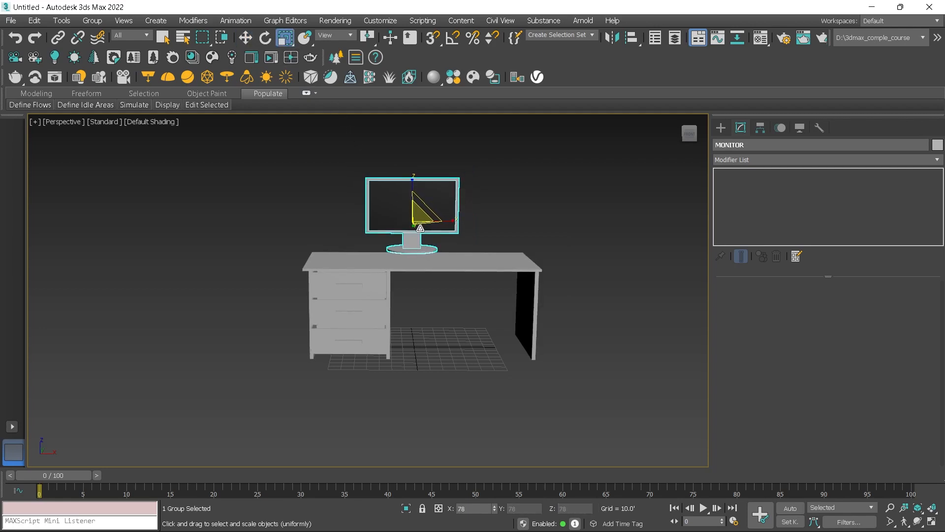
key("w")
left_click_drag(414, 182, 417, 189)
scroll(429, 224, "up", 5)
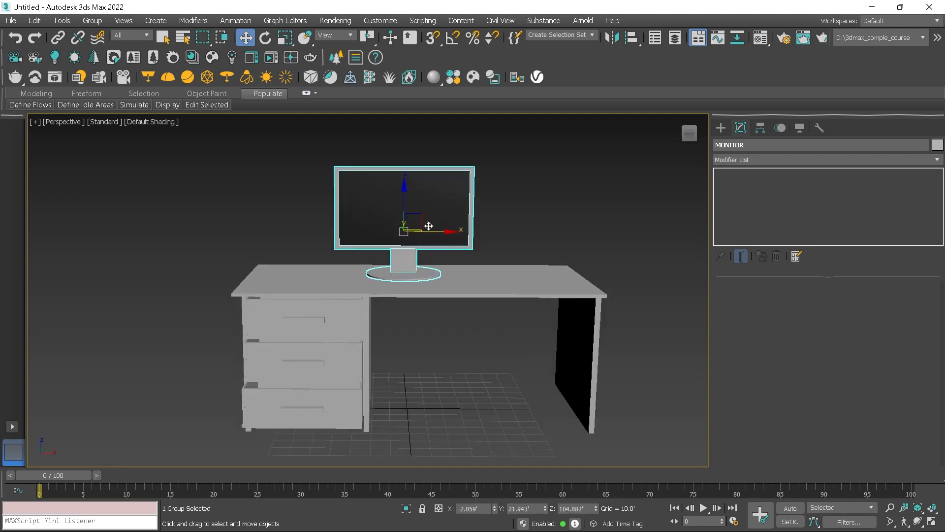
Step: Create a box on the tabletop to the left of the monitor, about 18.9' long and 19.8' wide
middle_click_drag(429, 226, 475, 288, "alt")
scroll(472, 278, "down", 5)
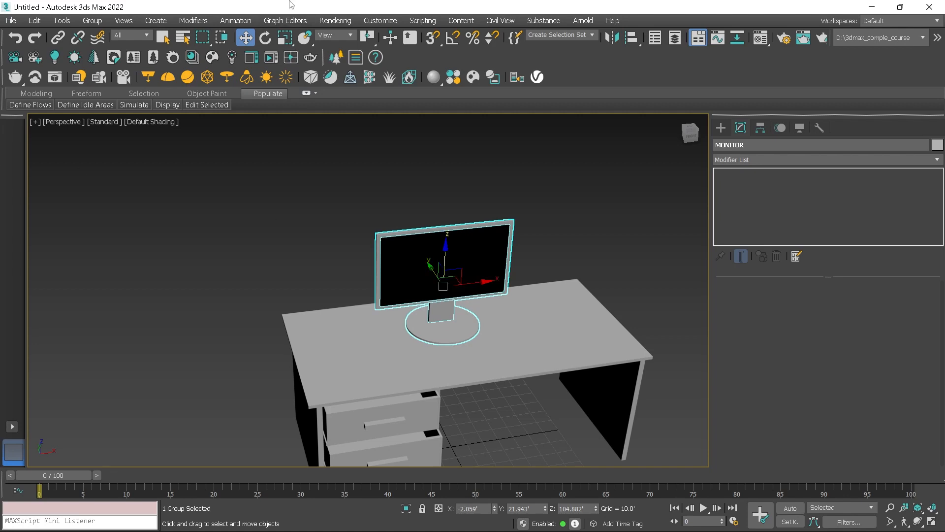
left_click(721, 129)
left_click(744, 205)
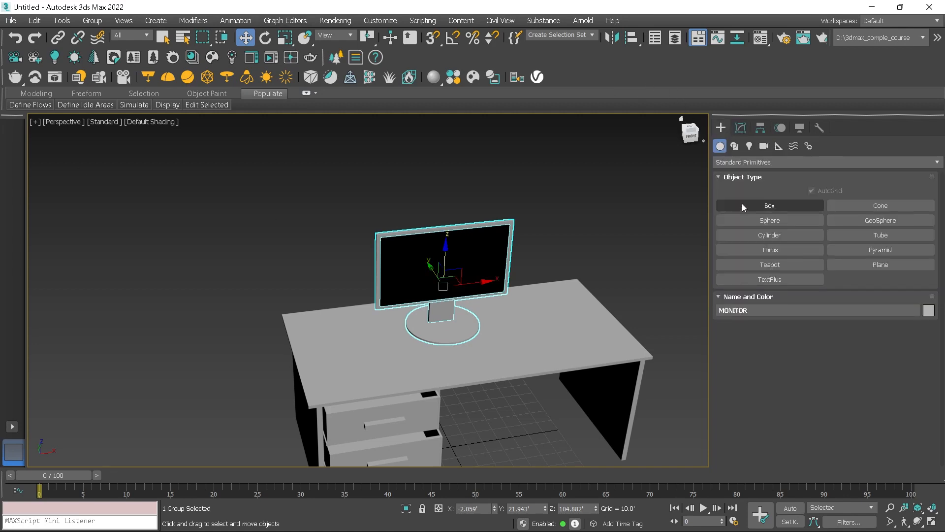
left_click_drag(335, 339, 375, 353)
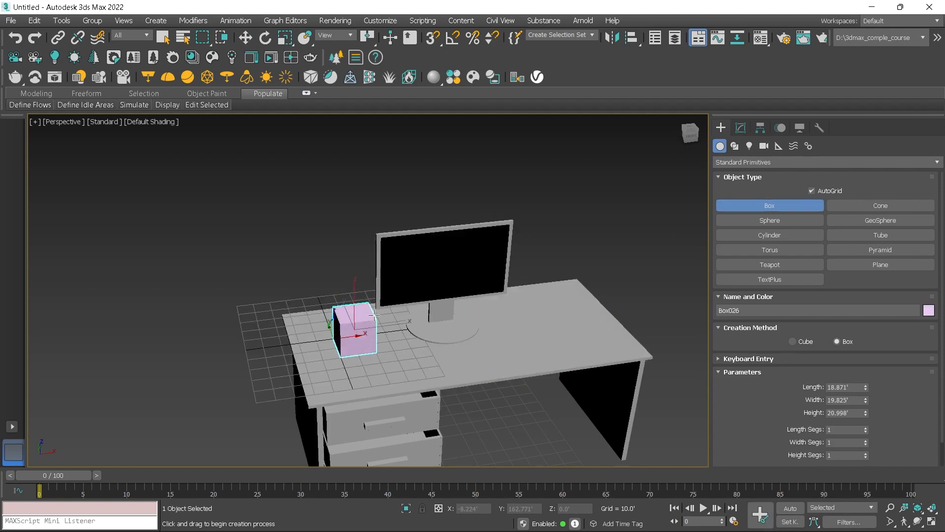
Step: Move the new box along X toward the left end of the desk, away from the monitor
key("w")
left_click_drag(395, 321, 375, 321)
middle_click_drag(375, 321, 384, 296, "alt")
scroll(355, 309, "up", 3)
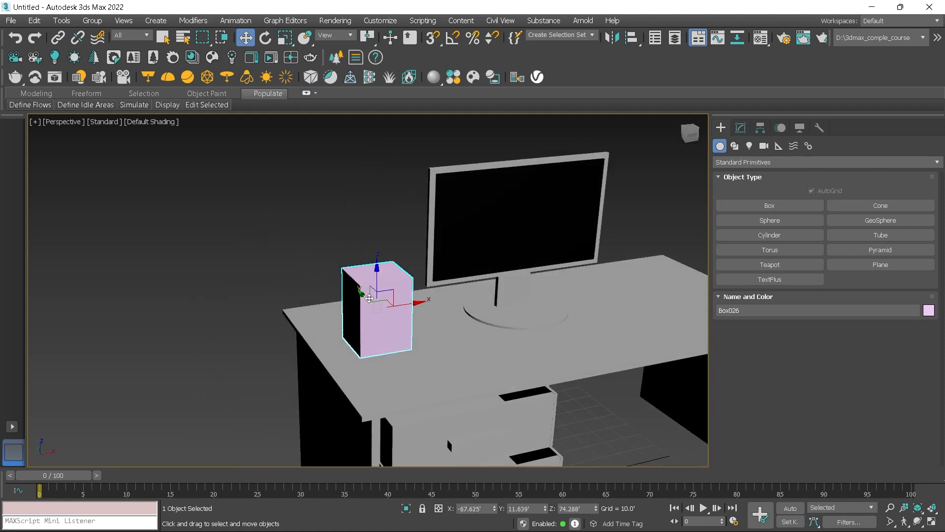
Step: Create a sphere with a radius of about 9.0' on the front face of the small box
left_click(764, 222)
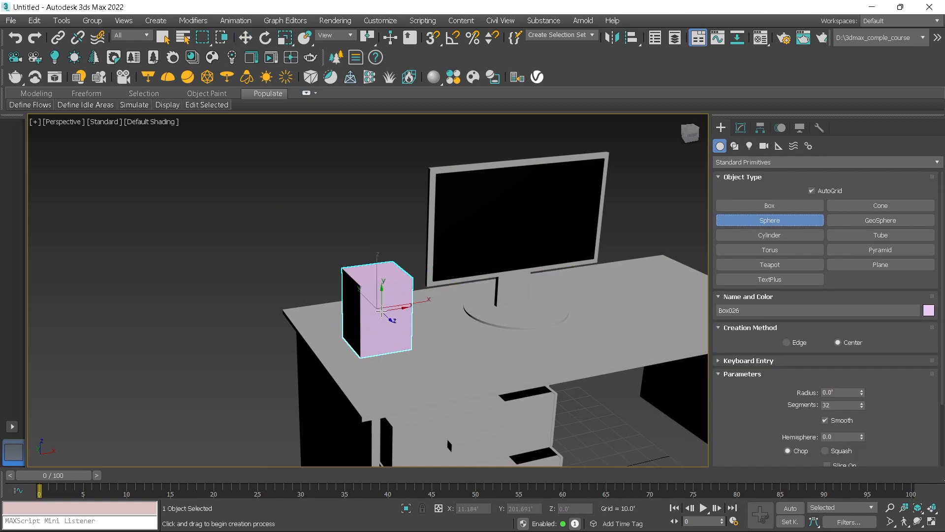
left_click_drag(383, 312, 402, 323)
middle_click_drag(402, 322, 486, 334, "alt")
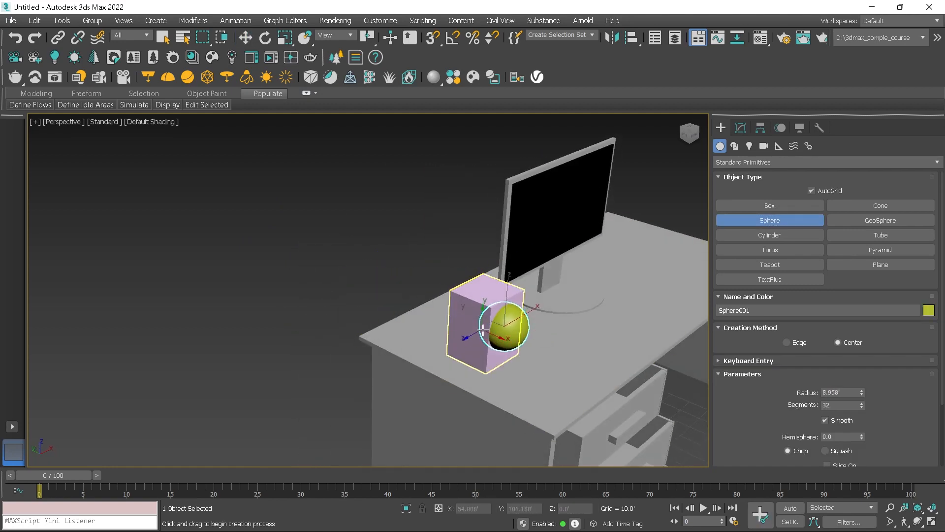
Step: Flatten the sphere against the box's front face by scaling its local Z axis to about 31%
key("r")
left_click_drag(514, 330, 504, 328)
left_click(685, 136)
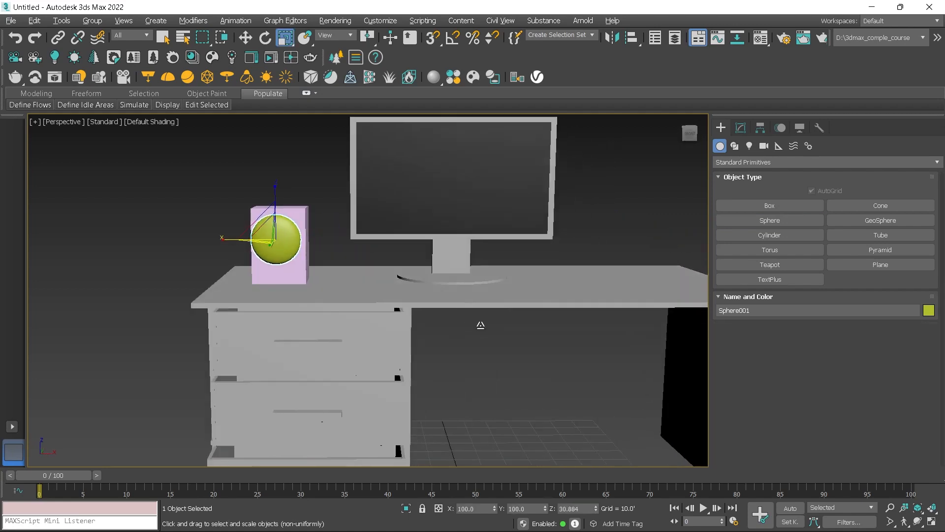
scroll(431, 317, "up", 3)
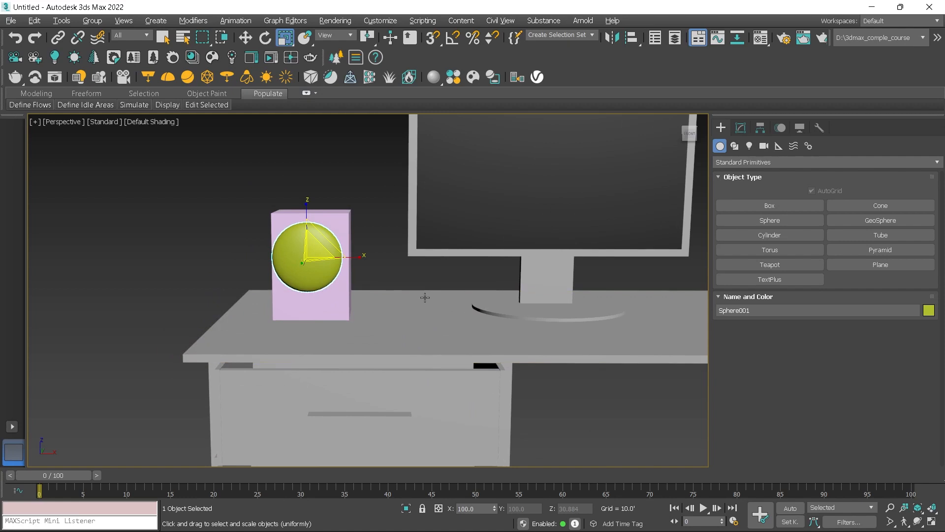
Step: Align the flattened sphere to the small box center to center on the X position only
key("w")
key("alt+a")
left_click(345, 303)
left_click(650, 98)
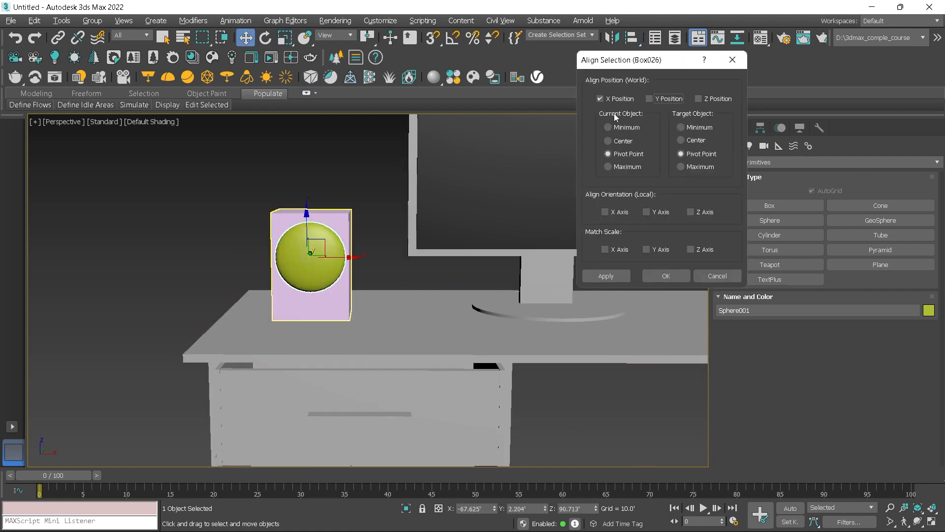
left_click(627, 142)
left_click(679, 274)
Step: Give the small box and its flattened sphere the same light grey object color as the desk
mouse_move(405, 261)
middle_mouse_down("alt")
mouse_move(371, 266)
mouse_move(395, 255)
middle_mouse_up("alt")
left_click(394, 255, "ctrl")
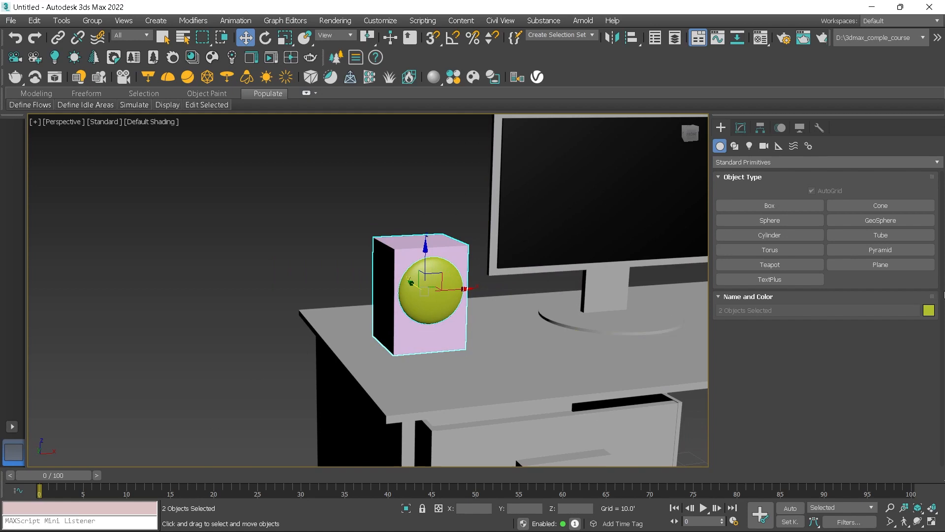
left_click(929, 310)
left_click(667, 247)
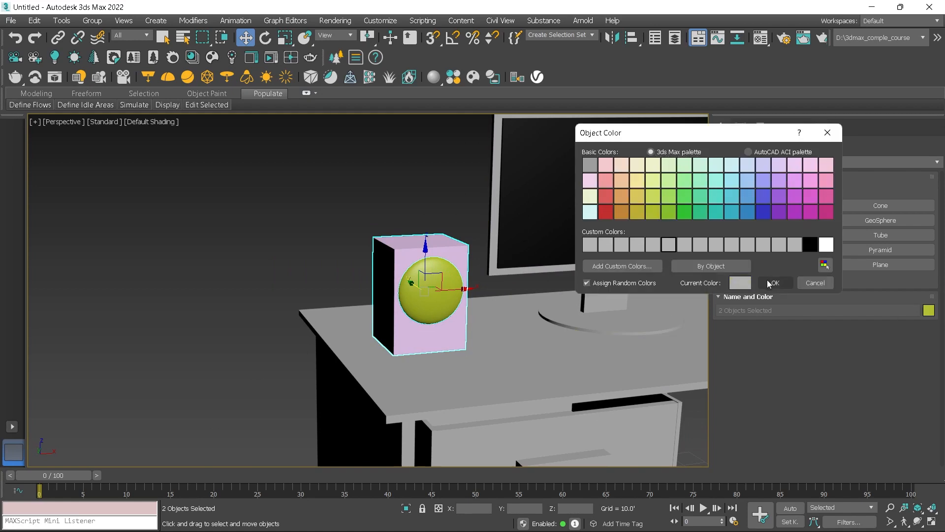
left_click(769, 280)
Step: Group the selected box and flattened sphere under the name SPEAKER
left_click(92, 21)
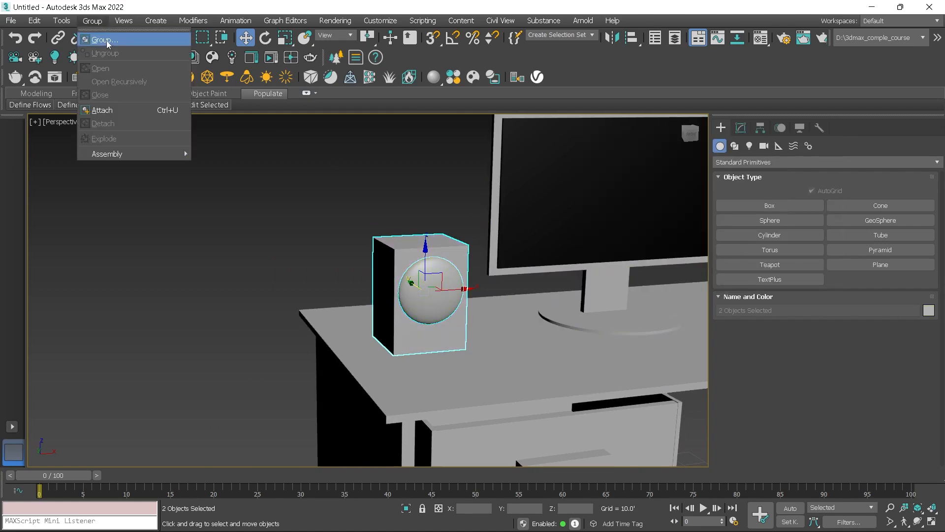
left_click(100, 31)
type("SPEAKER")
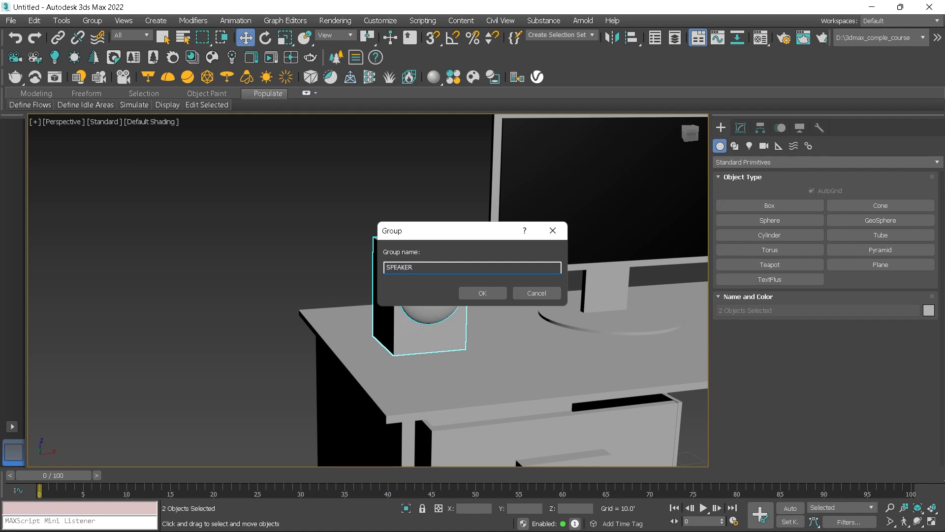
left_click(481, 293)
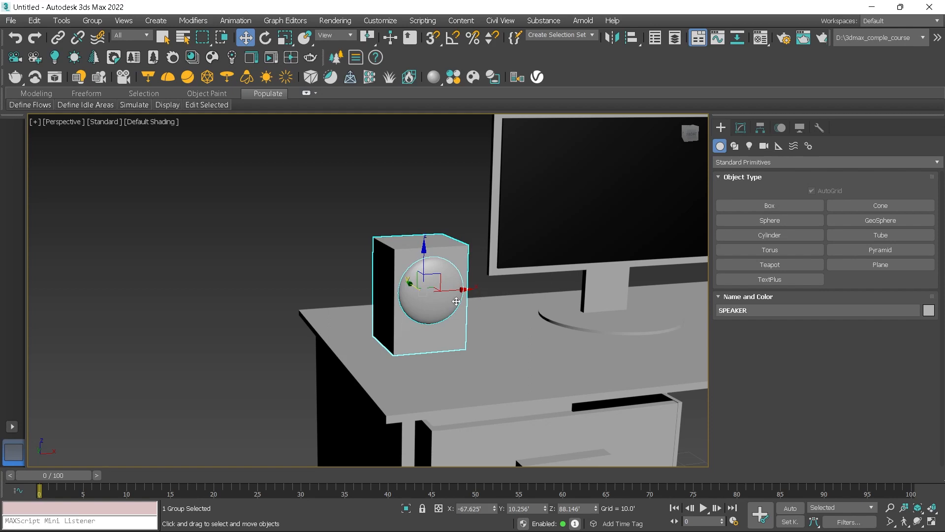
Step: Rotate the speaker group slightly about its vertical axis so its front faces inward toward the middle of the desk
key("e")
left_click_drag(428, 301, 436, 301)
scroll(435, 301, "down", 5)
middle_click_drag(435, 301, 474, 302, "alt")
key("w")
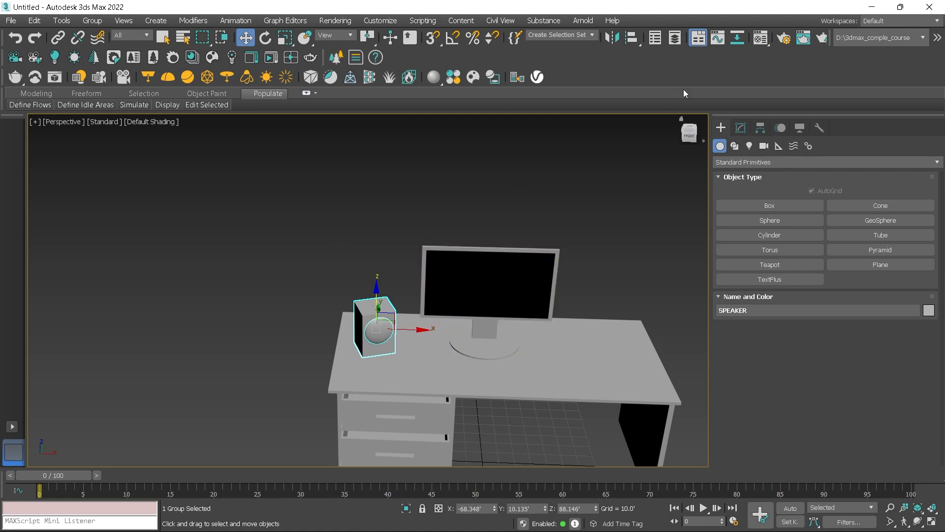
Step: Mirror the speaker across X as a copy and move the copy about 127.2' along X to the desk's right end
left_click(614, 38)
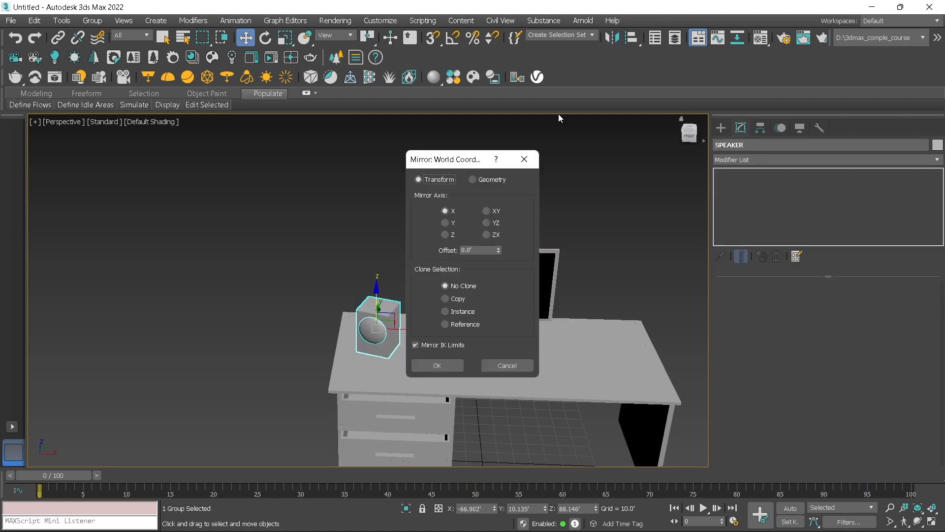
left_click(459, 298)
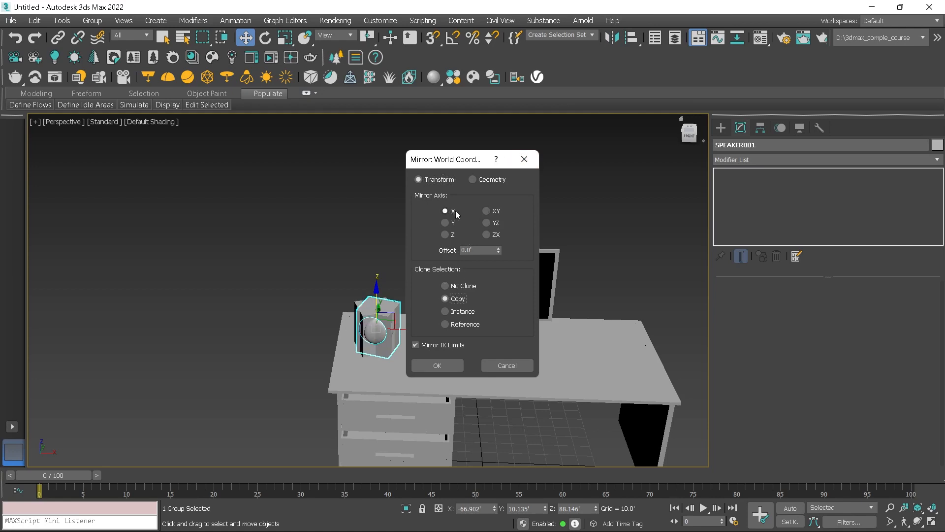
left_click_drag(456, 167, 540, 180)
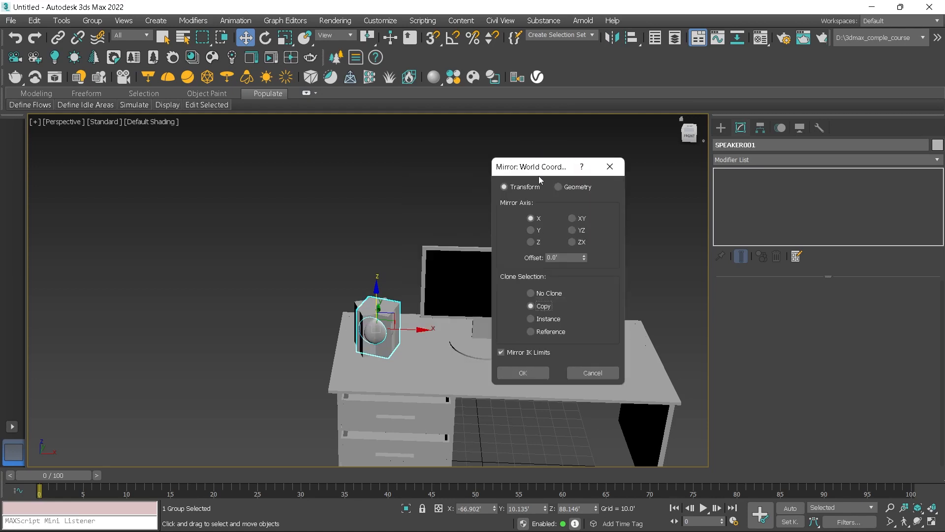
left_click(521, 371)
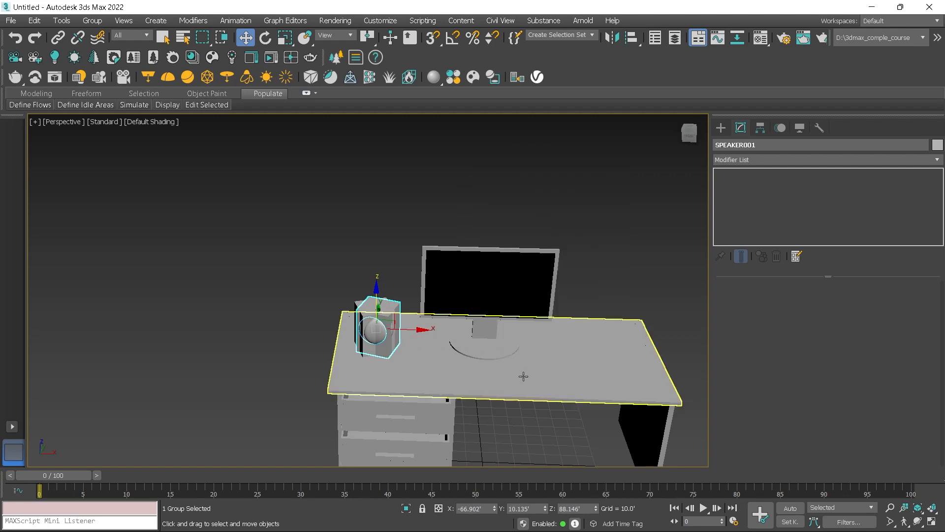
left_click_drag(421, 347, 630, 354)
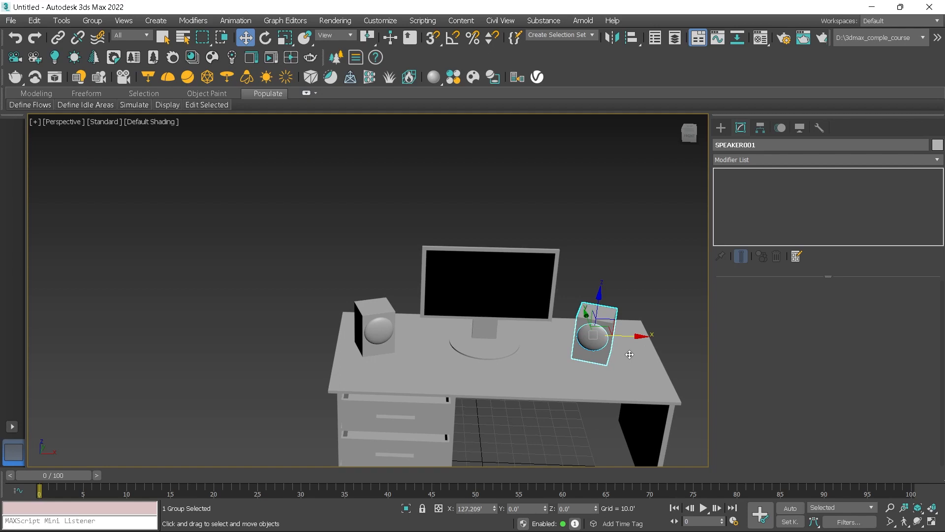
left_click(577, 258)
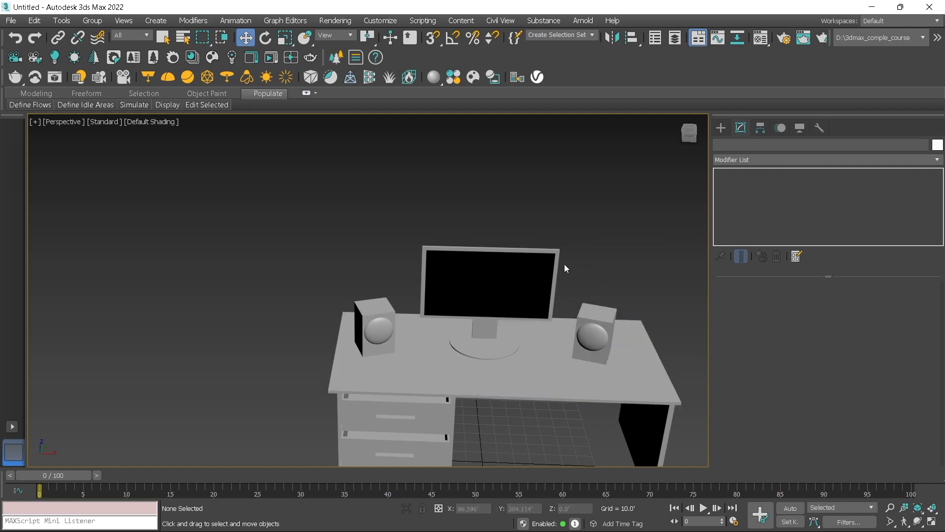
Step: Create a tube on the tabletop behind the right speaker, with radii of about 10.1' and 8.5' and a height of about 20.2'
middle_click_drag(591, 267, 526, 252, "alt")
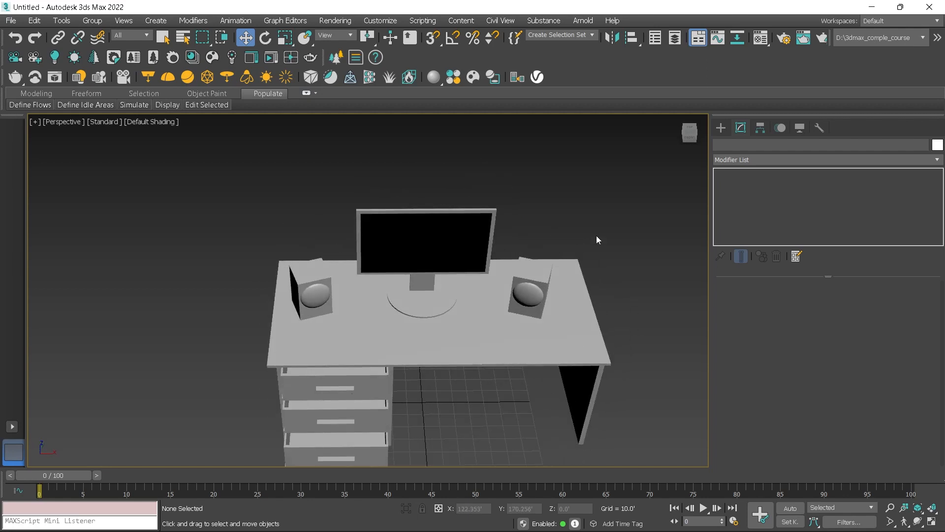
left_click(721, 128)
mouse_move(560, 217)
middle_mouse_down("alt")
mouse_move(558, 235)
mouse_move(556, 220)
middle_mouse_up("alt")
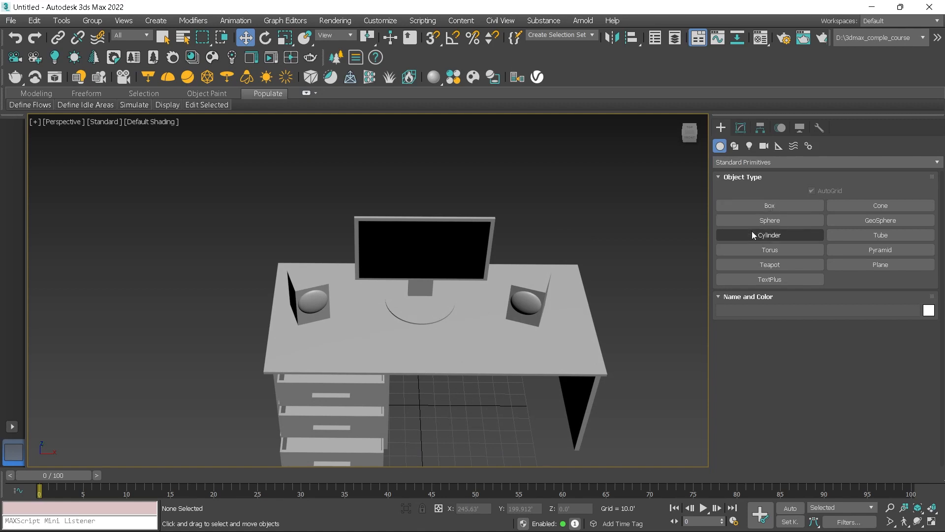
left_click(862, 236)
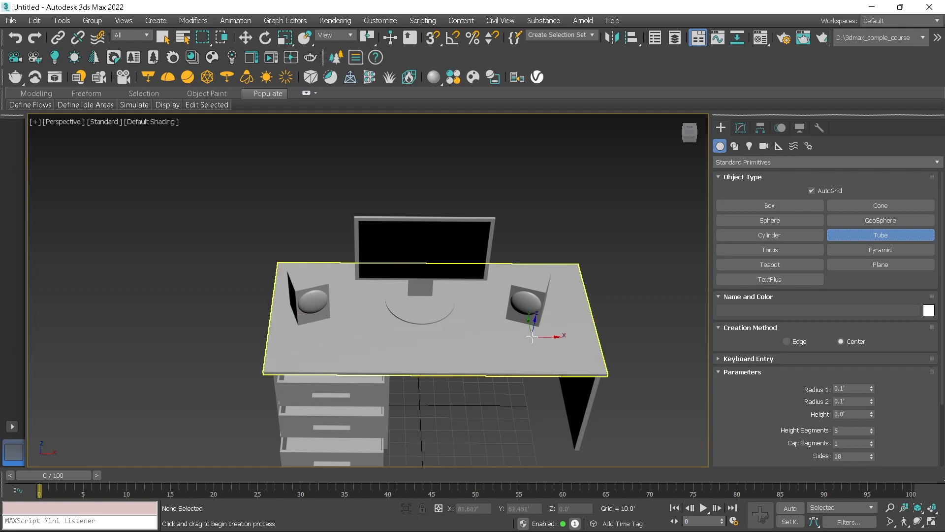
scroll(526, 328, "up", 4)
middle_click_drag(526, 328, 527, 318, "alt")
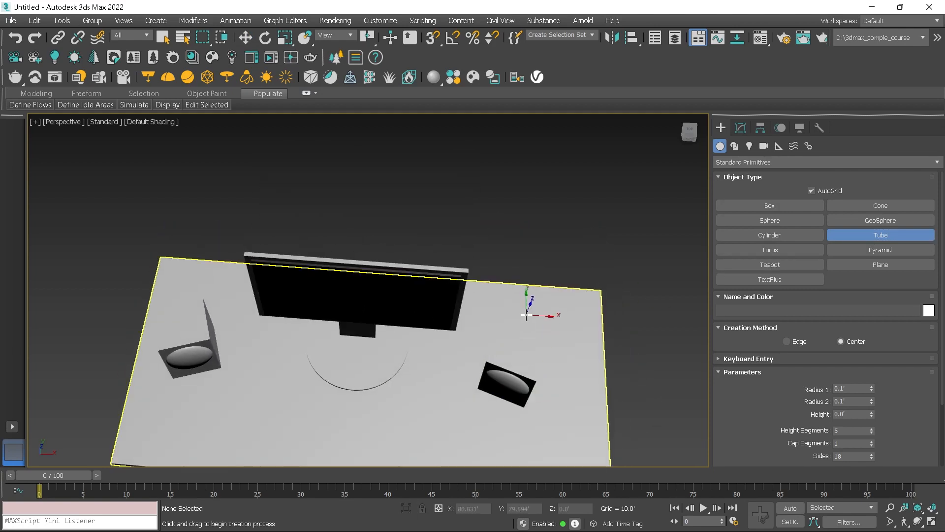
left_click_drag(549, 320, 575, 319)
left_click(572, 320)
left_click(575, 275)
Step: Change the tube's object color to the light grey used for the desk
middle_click_drag(575, 275, 541, 350, "alt")
scroll(545, 321, "down", 4)
scroll(550, 335, "up", 3)
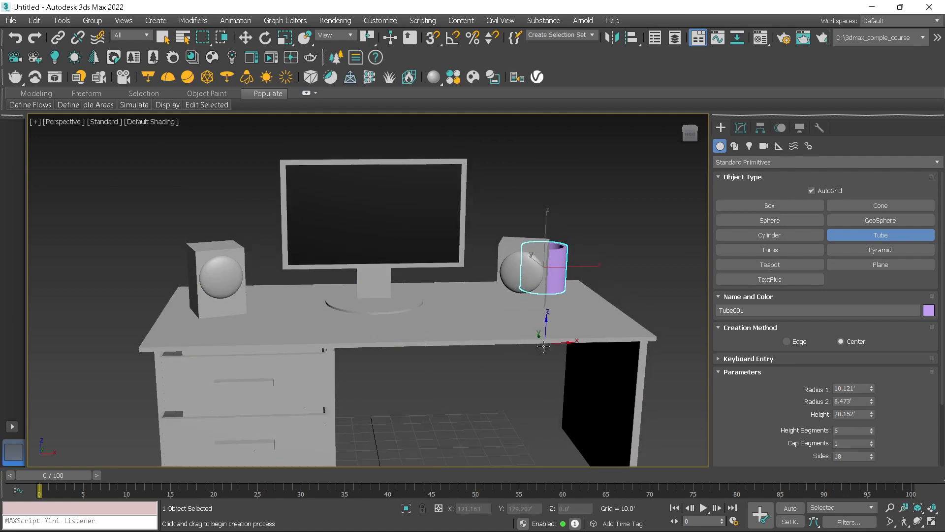
left_click(929, 310)
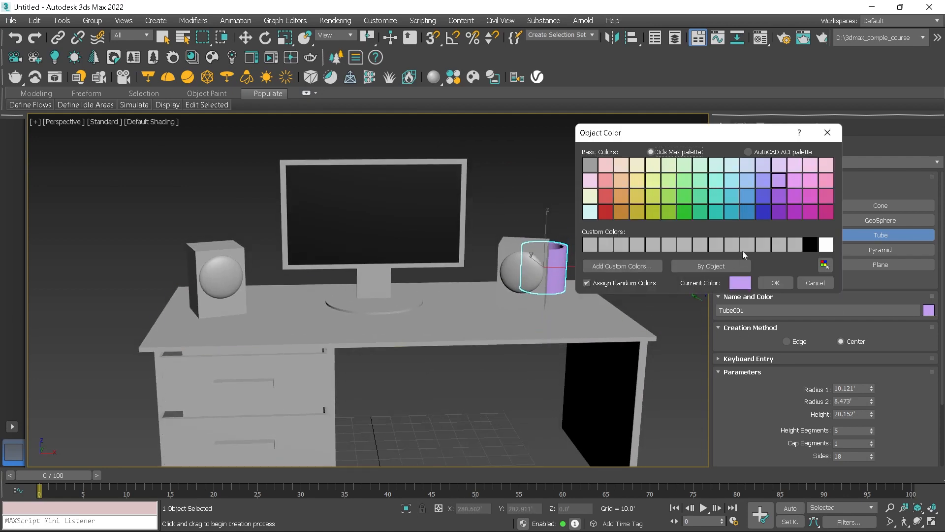
left_click(777, 284)
Step: Place a Society Garlic foliage plant from AEC Extended on the tabletop next to the tube
mouse_move(689, 295)
middle_mouse_down("alt")
mouse_move(661, 293)
mouse_move(678, 283)
middle_mouse_up("alt")
middle_click_drag(610, 250, 631, 242)
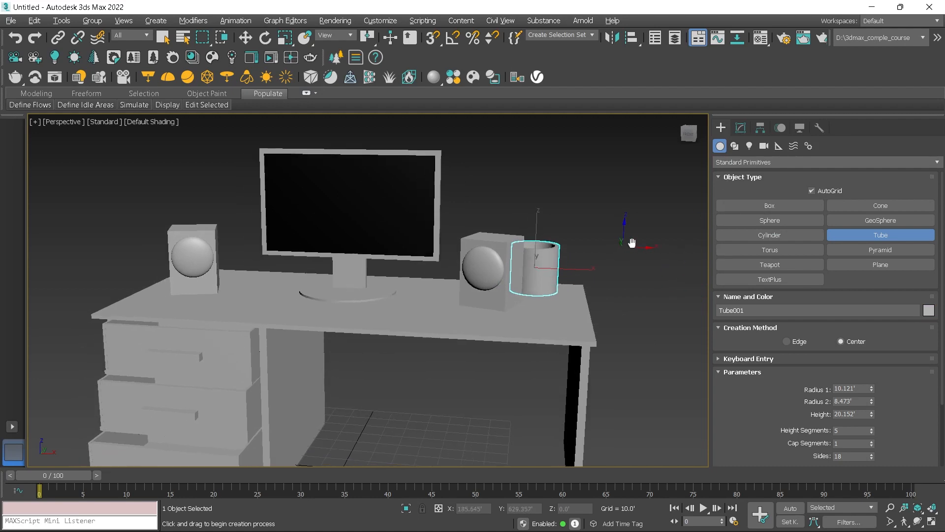
left_click(757, 162)
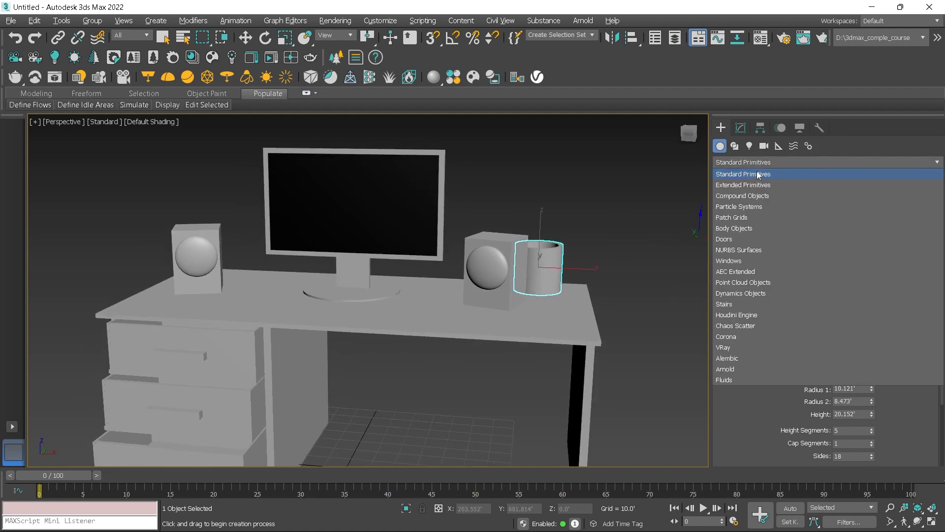
left_click(768, 272)
left_click(768, 207)
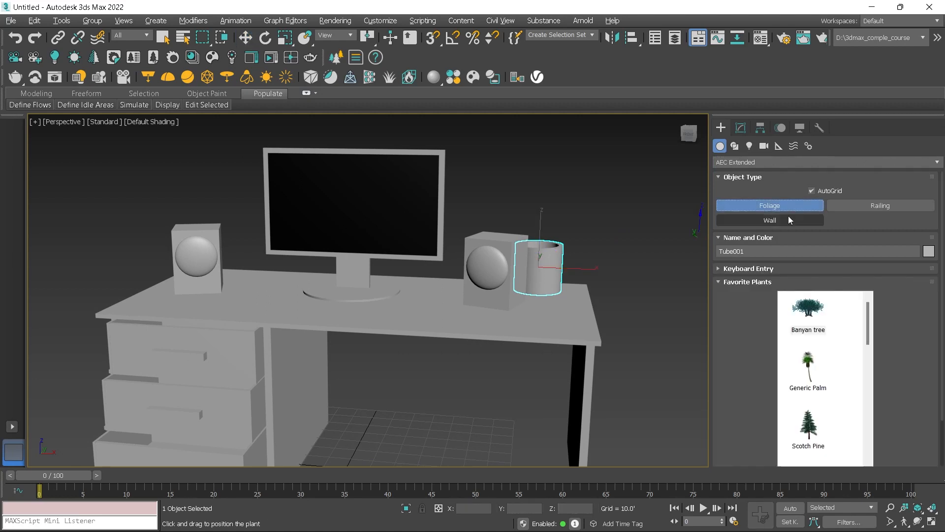
scroll(832, 378, "down", 10)
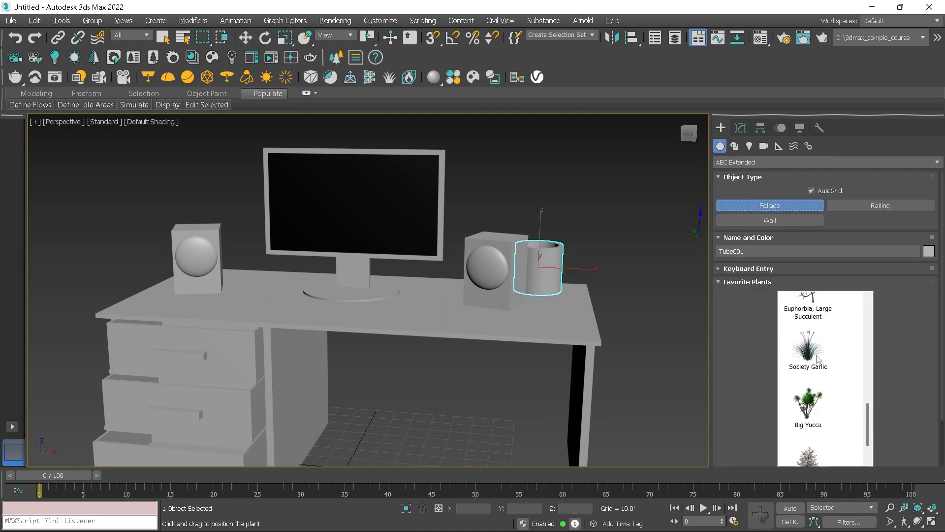
left_click(819, 354)
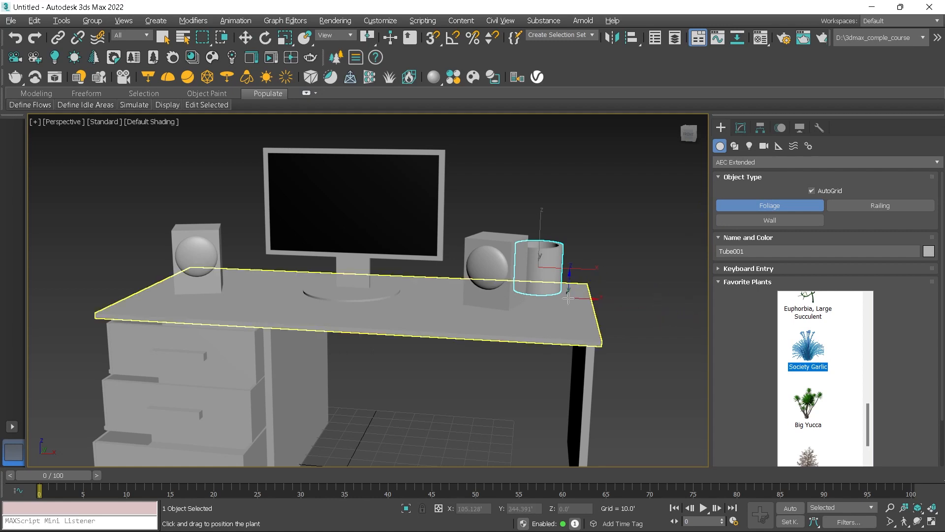
middle_click_drag(576, 295, 572, 326, "alt")
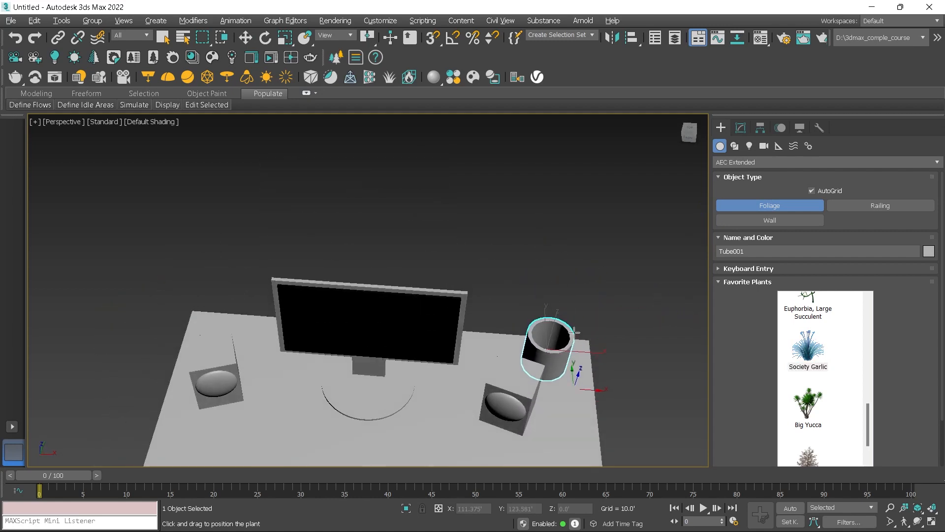
left_click(571, 396)
right_click(572, 397)
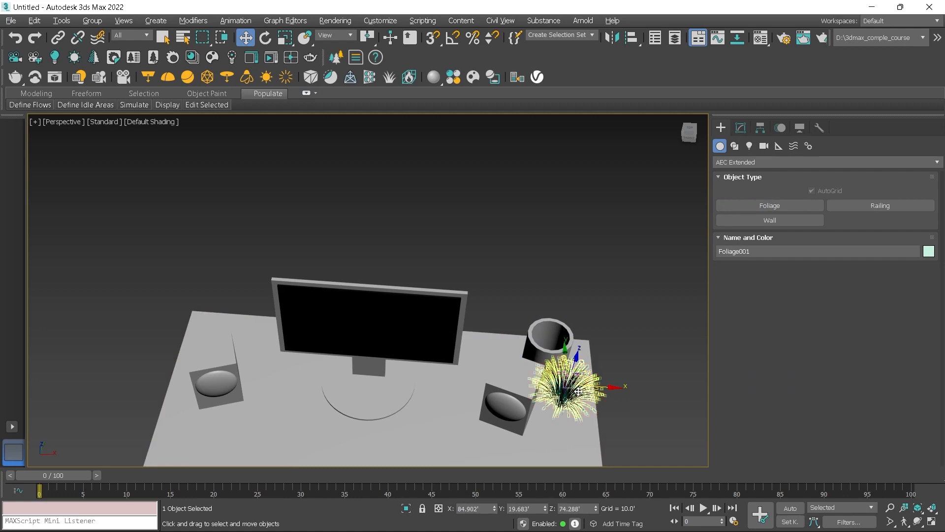
Step: Align the plant to the tube center to center on the X, Y and Z positions
key("alt+a")
left_click(561, 333)
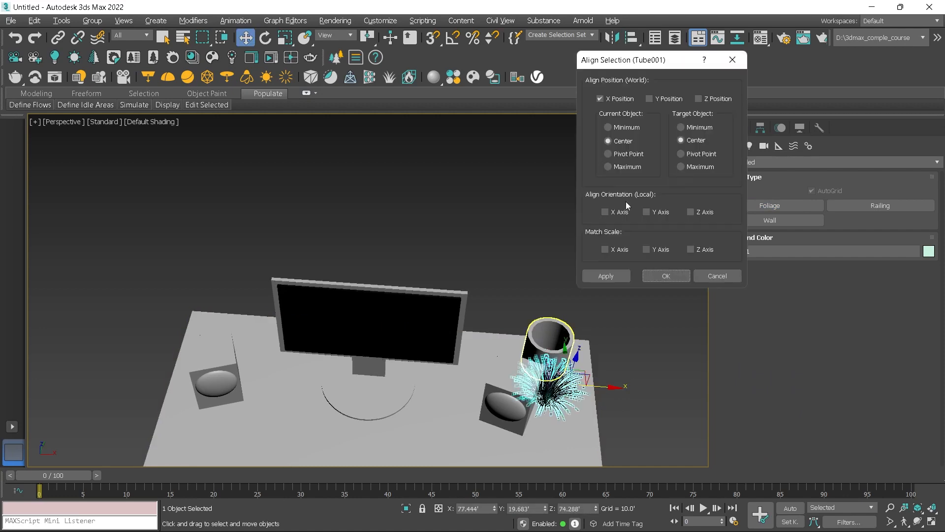
left_click(649, 99)
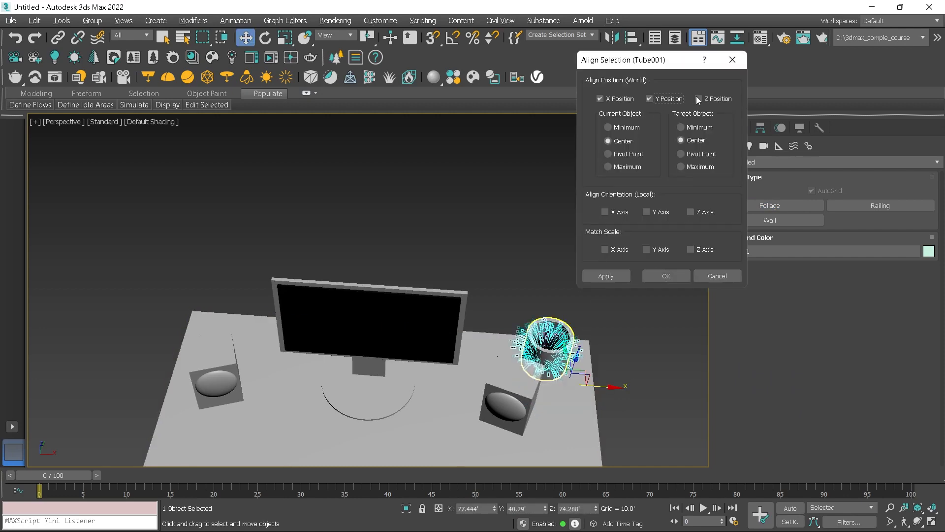
left_click(699, 99)
left_click(666, 276)
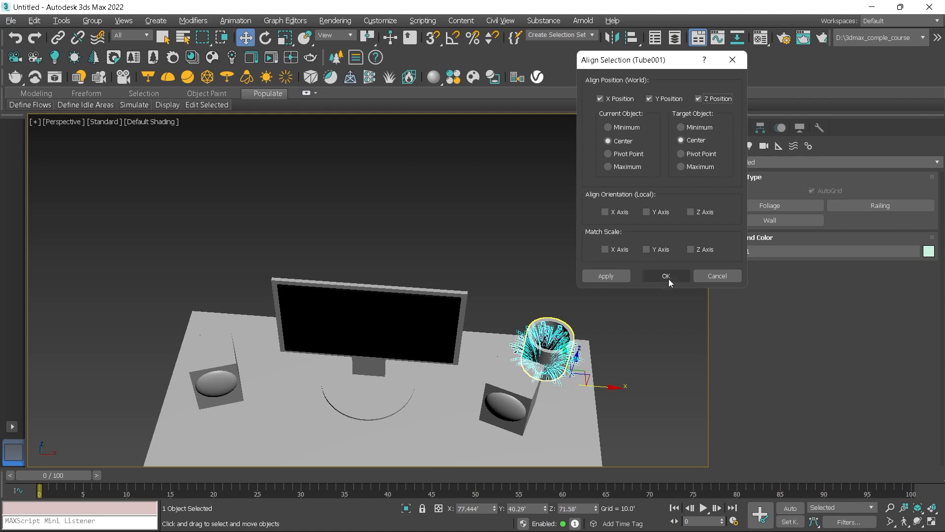
Step: Raise the plant along Z so it grows out of the top of the tube, and deselect it
middle_click_drag(553, 328, 543, 262, "alt")
left_click_drag(530, 228, 537, 177)
left_click(614, 264)
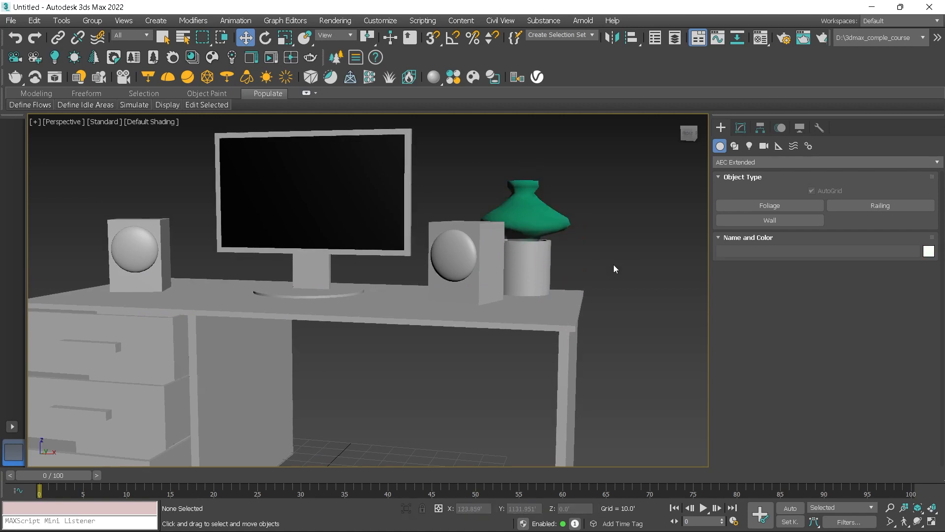
Step: Create a thin box on the tabletop in front of the monitor, about 25.3' long, 63.5' wide and 2.7' high
scroll(578, 267, "down", 3)
middle_click_drag(578, 267, 619, 281, "alt")
scroll(564, 284, "up", 2)
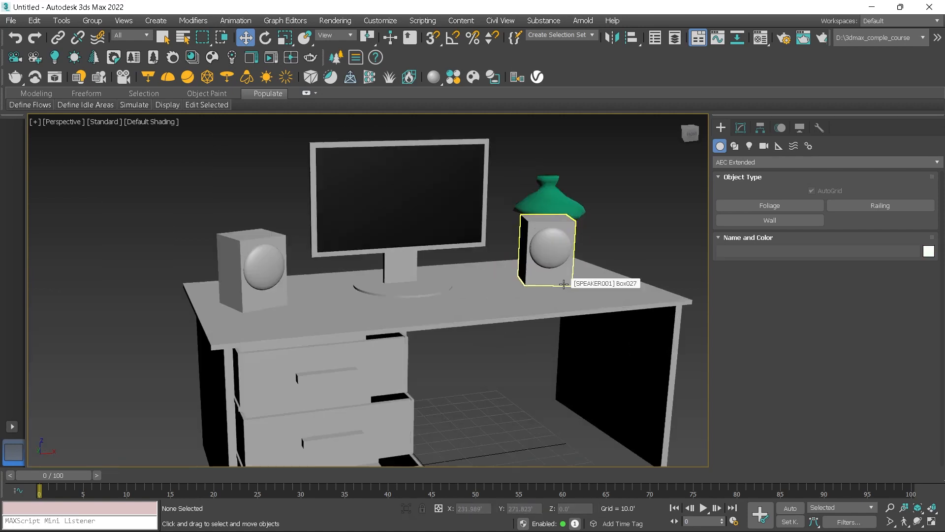
left_click(734, 162)
left_click(729, 169)
left_click(770, 205)
middle_click_drag(452, 266, 364, 288, "alt")
left_click_drag(331, 297, 502, 331)
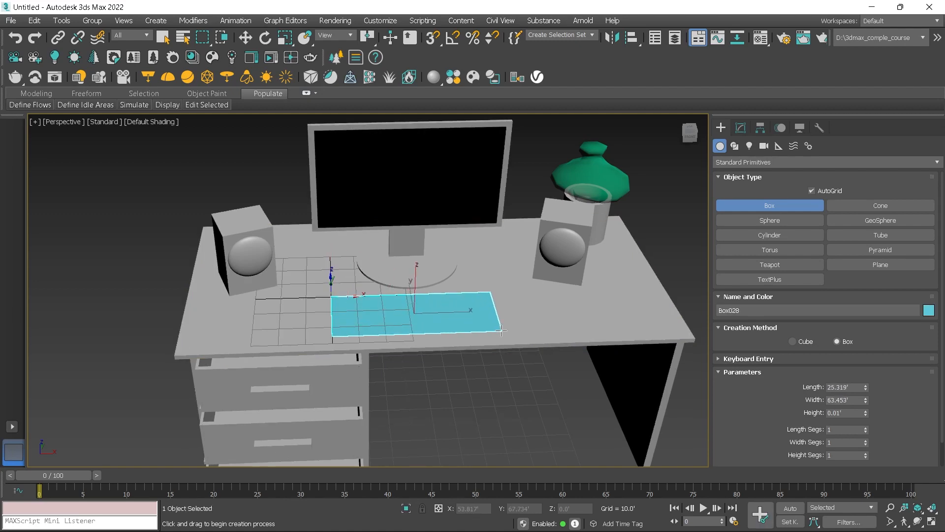
left_click(496, 315)
Step: Change the thin box's object color to the light grey used for the desk
middle_click_drag(494, 311, 509, 312, "alt")
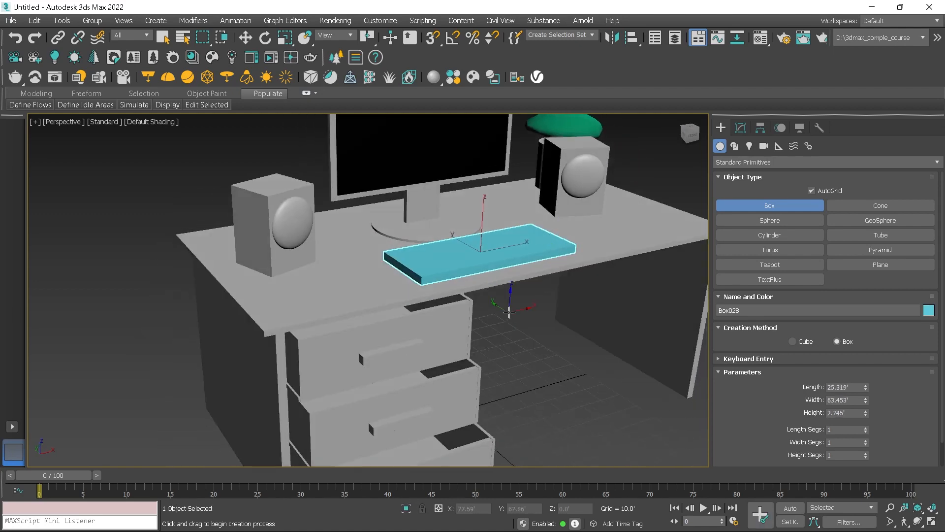
left_click(929, 311)
left_click(700, 244)
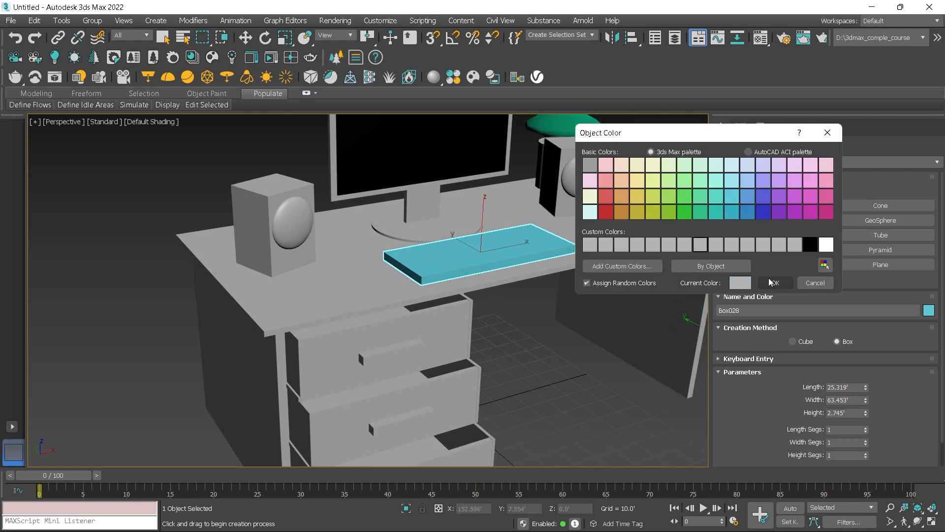
left_click(773, 282)
scroll(485, 285, "up", 6)
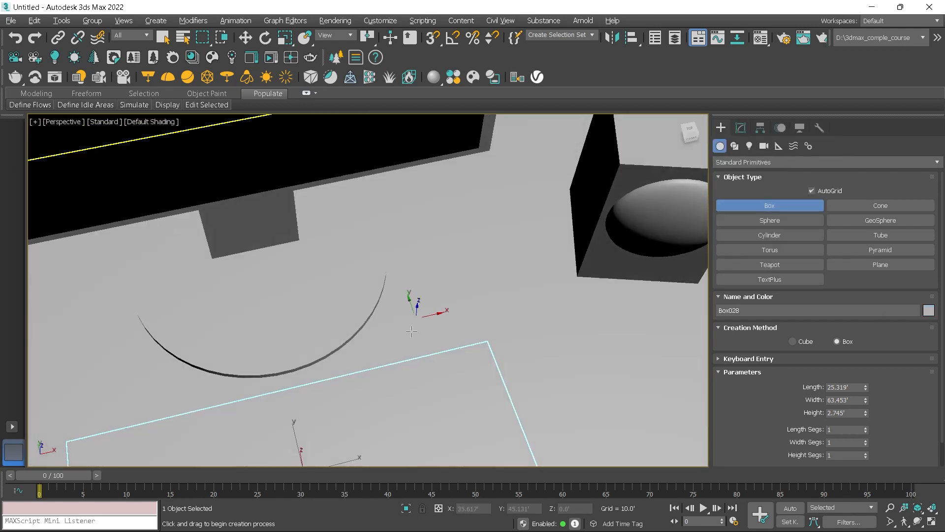
Step: Create a small key box on a rear corner of the thin box, about 3' long, 3' wide and 1.5' high
middle_click_drag(411, 331, 548, 211)
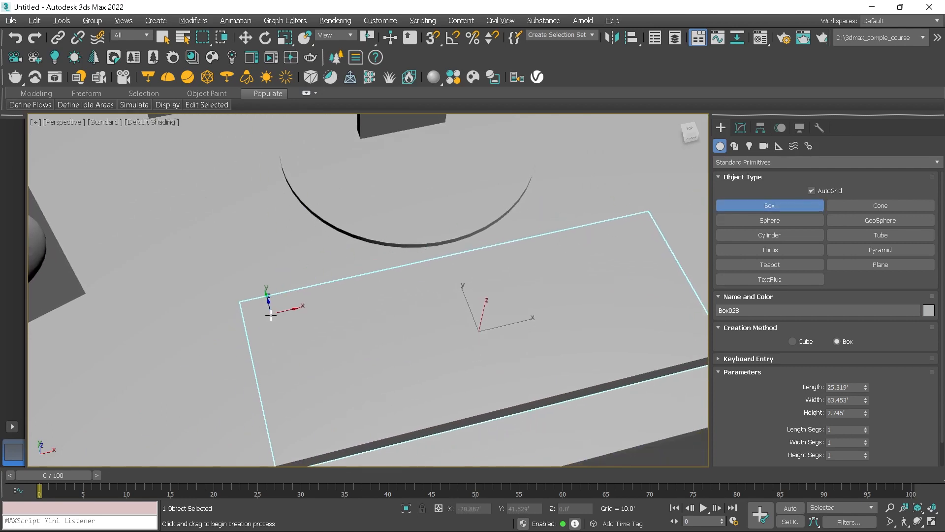
left_click_drag(255, 310, 280, 322)
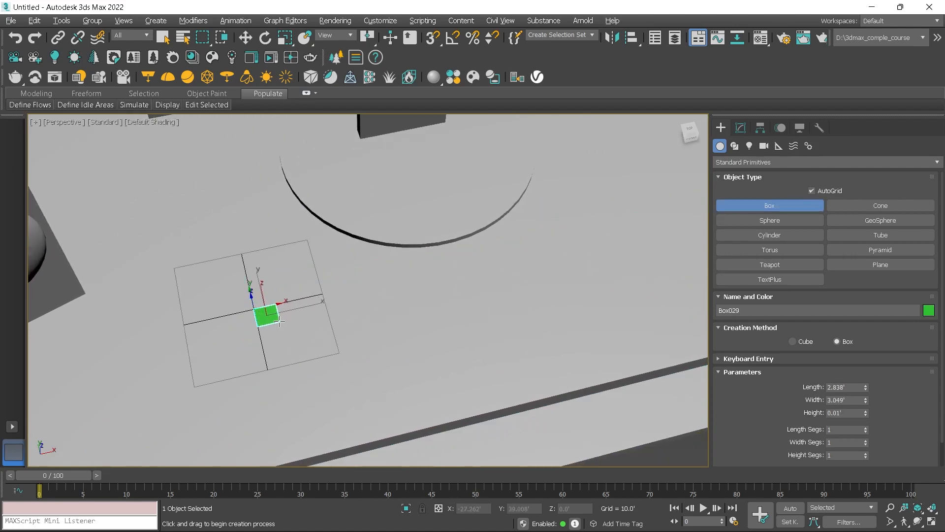
left_click(292, 313)
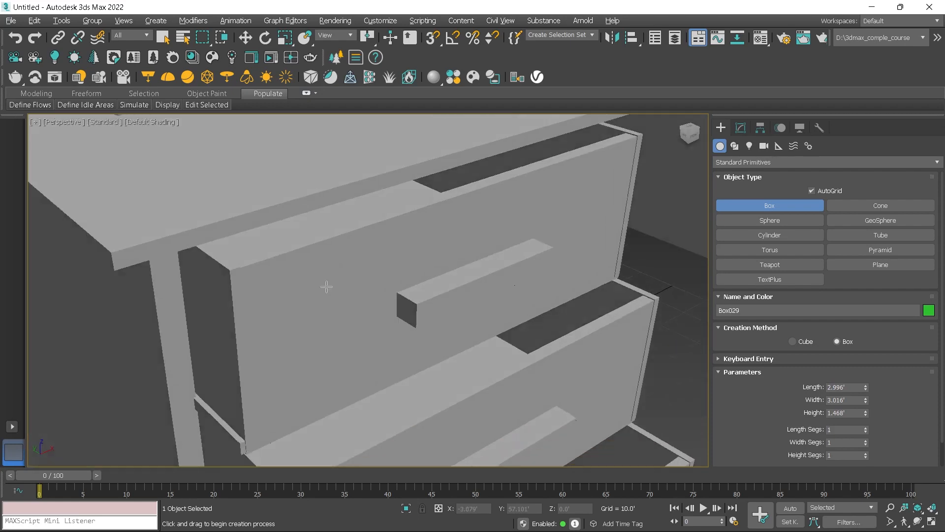
Step: Lower the small key box slightly along Z so it sinks into the thin box's top face
middle_click_drag(326, 287, 312, 426)
middle_click_drag(468, 205, 424, 289)
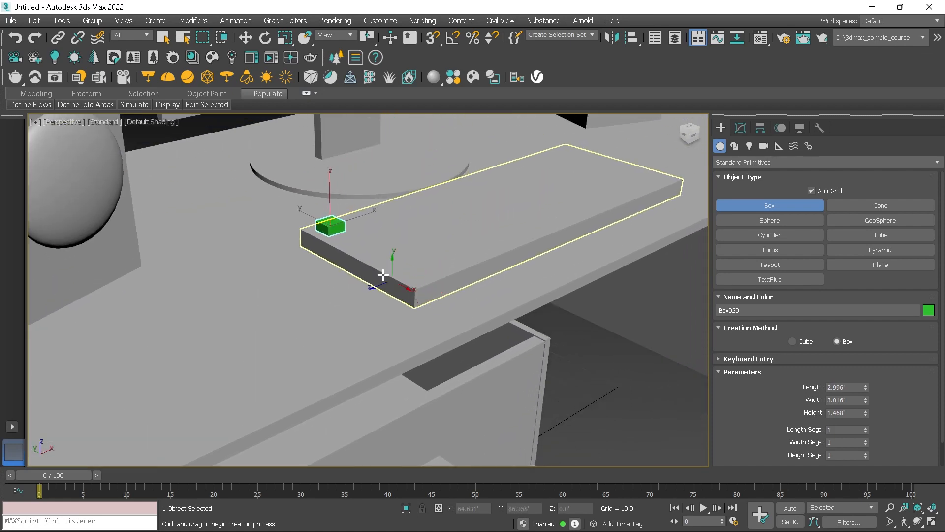
scroll(343, 250, "up", 5)
middle_click_drag(343, 251, 332, 279)
key("w")
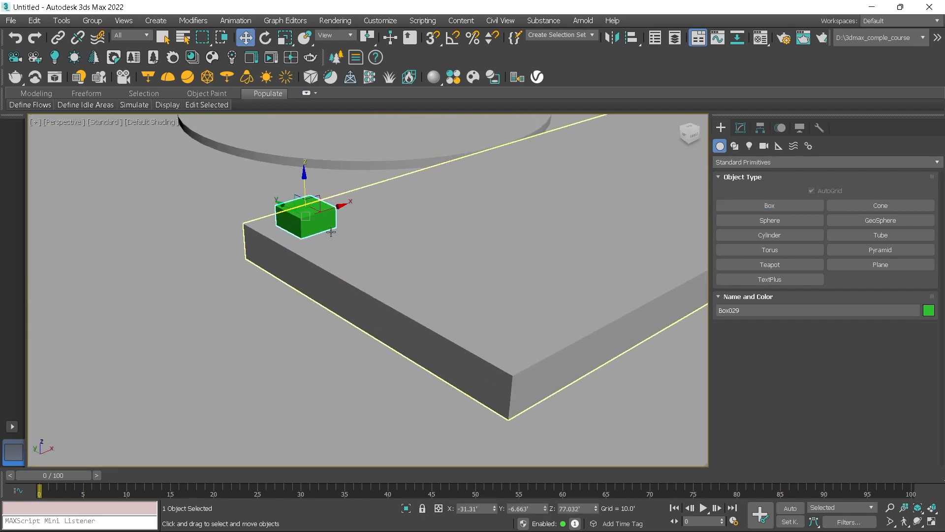
left_click_drag(308, 186, 307, 186)
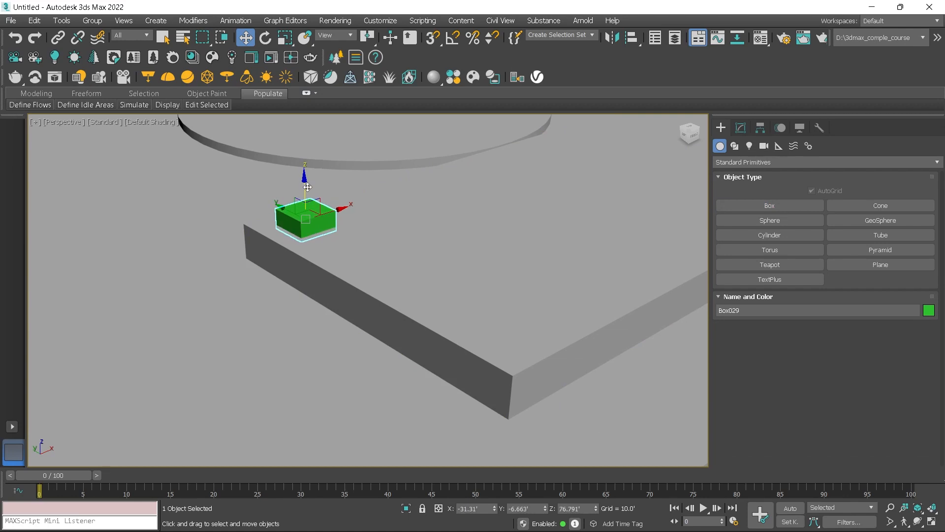
Step: Show edged faces in the perspective viewport with the thin box and its key in view
scroll(309, 187, "down", 5)
middle_click_drag(309, 187, 324, 241, "alt")
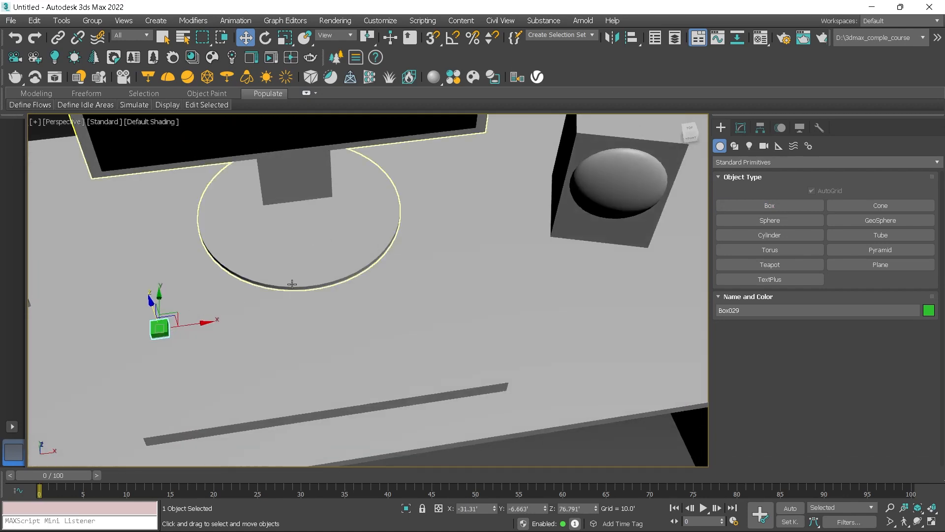
scroll(317, 246, "up", 2)
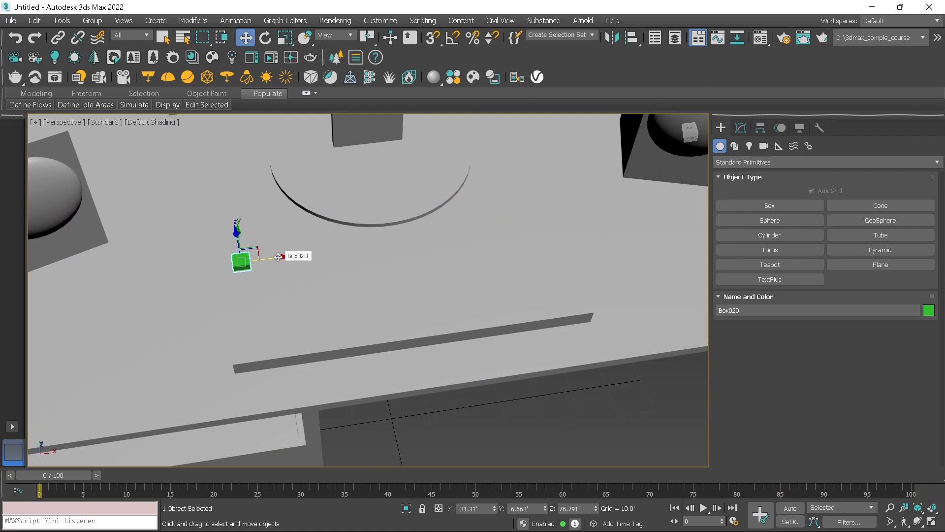
key("F4")
middle_click_drag(296, 258, 339, 237, "alt")
key("super")
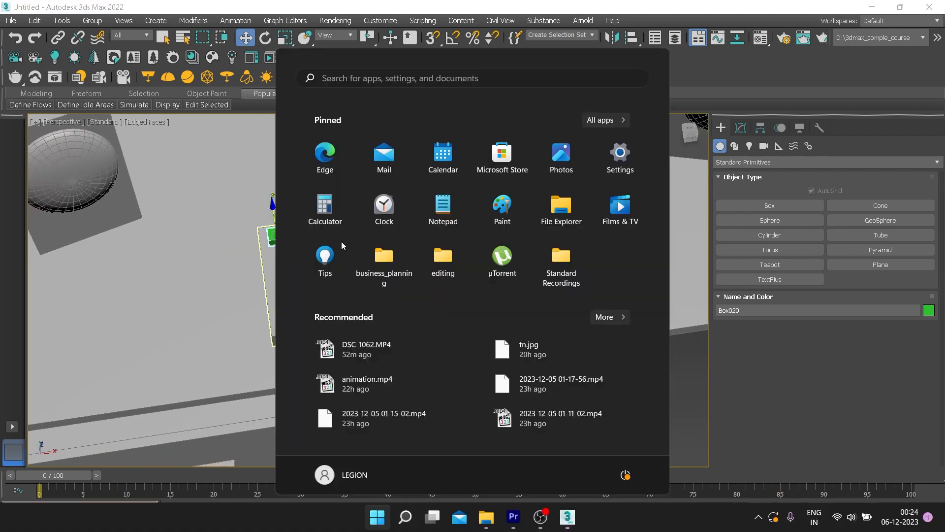
mouse_move(190, 232)
middle_mouse_down("alt")
mouse_move(284, 251)
mouse_move(312, 232)
middle_mouse_up("alt")
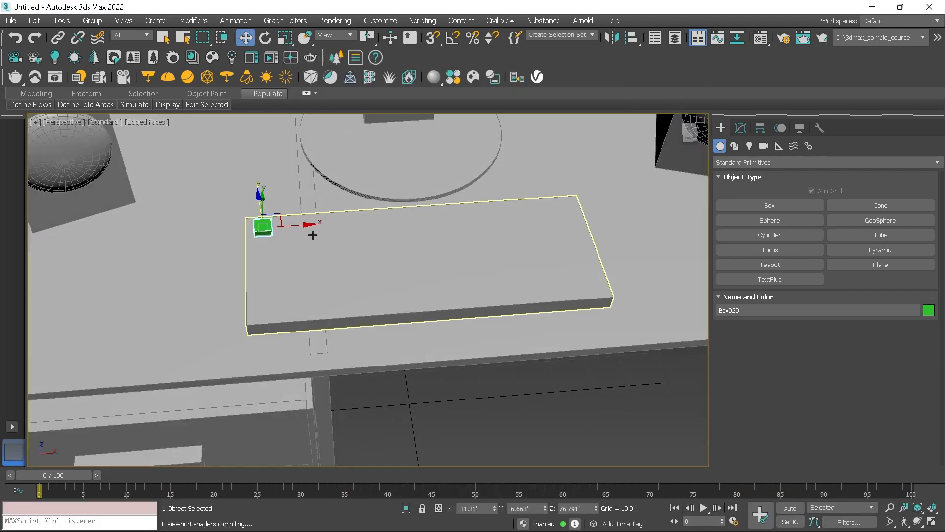
Step: Try to clone the key box into four evenly spaced copies along X
left_click_drag(301, 227, 334, 226, "shift")
left_click(507, 277)
left_click(507, 276)
left_click(474, 323)
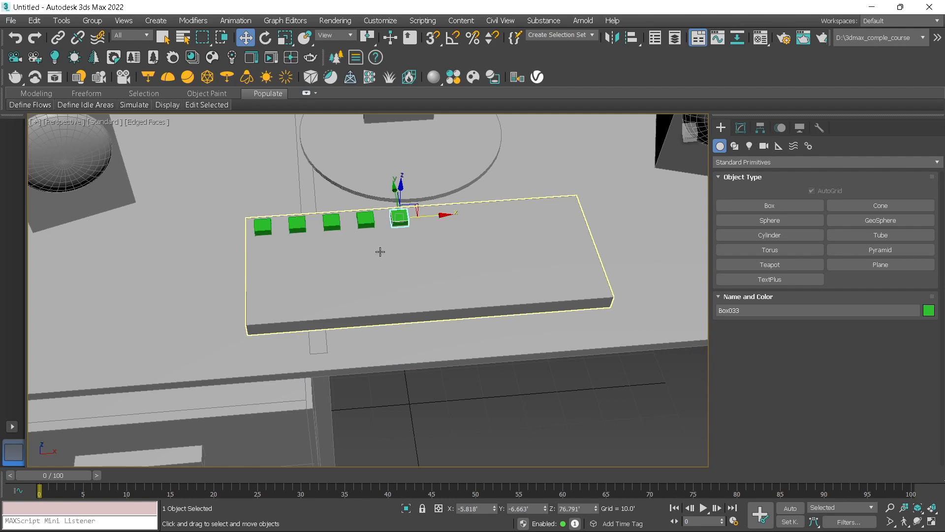
key("ctrl+z")
Step: Copy the key box along X after a gap, and clone that copy three times side by side
left_click_drag(295, 224, 339, 226, "shift")
left_click(463, 323)
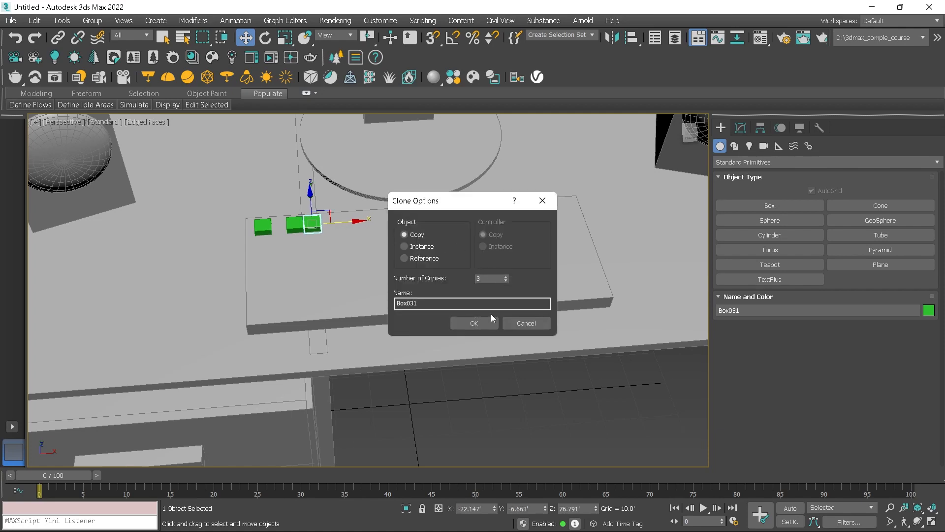
left_click(491, 321)
Step: Clone the group of four keys three times along X with gaps between groups, and delete the surplus last key
left_click(329, 226)
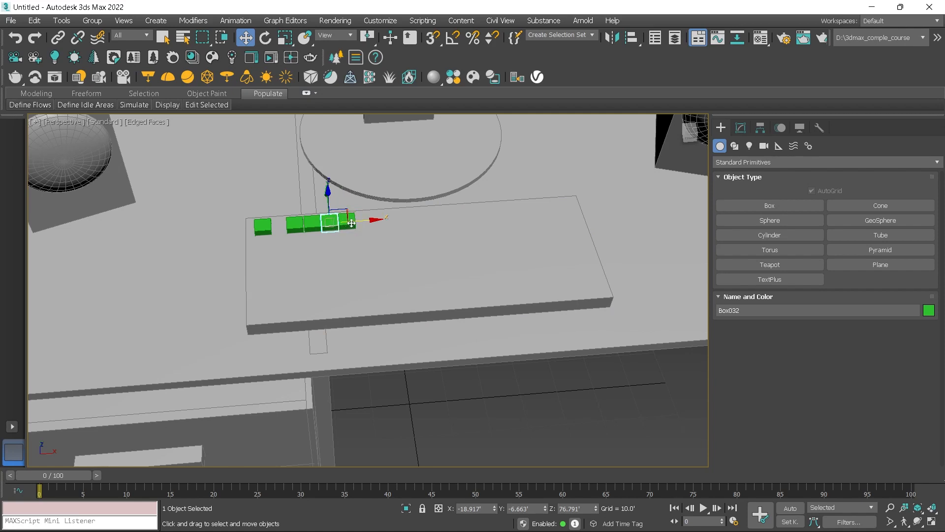
left_click(287, 226)
left_click(315, 227, "ctrl")
left_click(330, 225, "ctrl")
left_click(348, 222, "ctrl")
mouse_move(362, 221)
left_mouse_down("shift")
mouse_move(564, 215)
mouse_move(515, 225)
mouse_move(588, 207)
left_mouse_up("shift")
left_click(475, 320)
left_click(474, 323)
left_click(474, 322)
left_click(585, 210)
key("Delete")
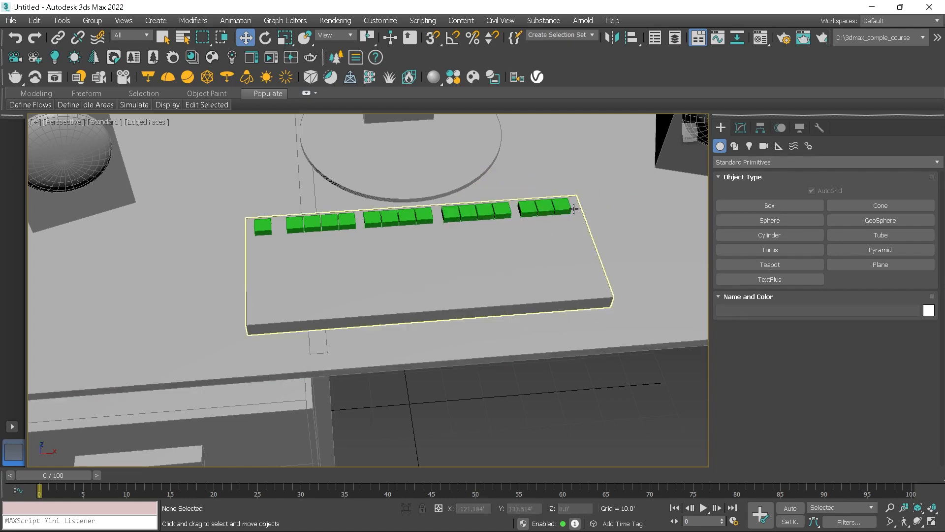
Step: Select all sixteen key boxes in the rear row of the keyboard
left_click(265, 227)
left_click(298, 225, "ctrl")
left_click(314, 222, "ctrl")
left_click(330, 221, "ctrl")
left_click(348, 219, "ctrl")
left_click(373, 218, "ctrl")
left_click(389, 216, "ctrl")
left_click(407, 215, "ctrl")
left_click(427, 215, "ctrl")
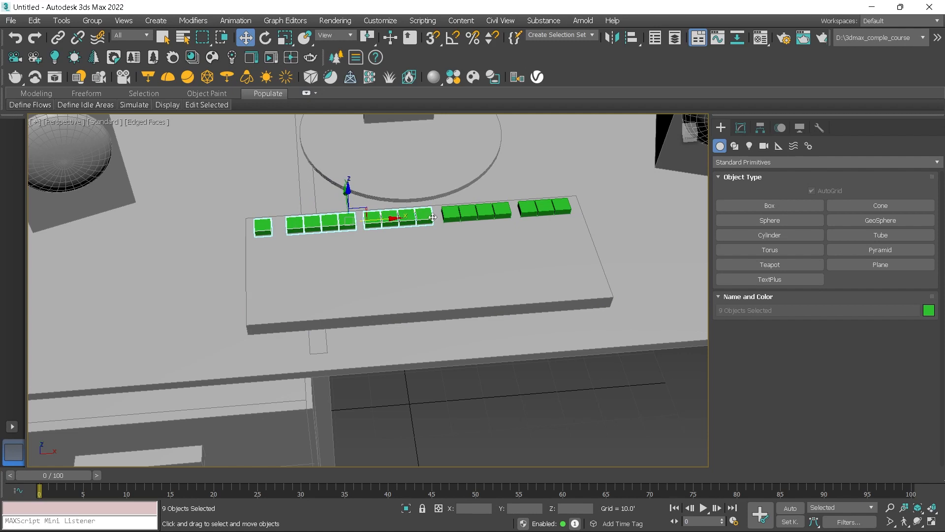
left_click(451, 214, "ctrl")
left_click(469, 213, "ctrl")
left_click(485, 212, "ctrl")
left_click(499, 212, "ctrl")
left_click(528, 208, "ctrl")
left_click(545, 206, "ctrl")
left_click(562, 205, "ctrl")
middle_click_drag(416, 231, 482, 199, "alt")
left_click_drag(481, 199, 483, 202)
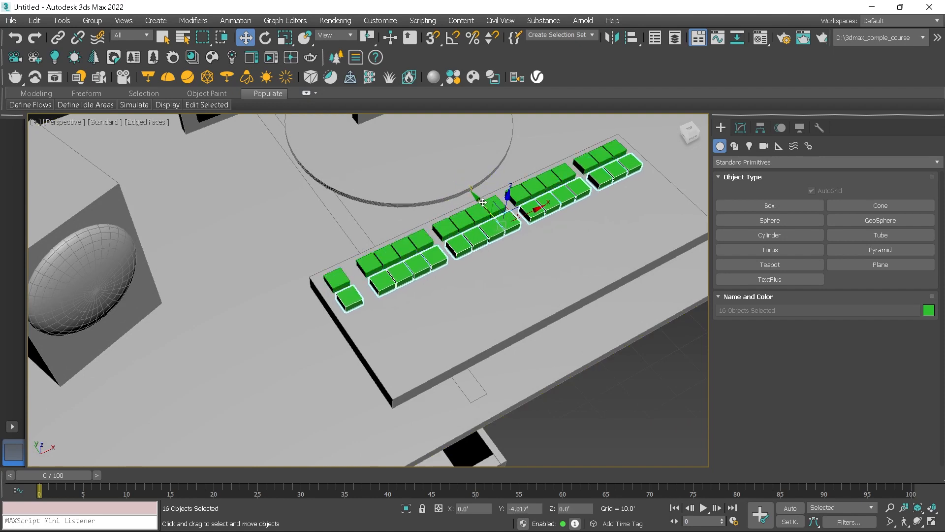
left_click_drag(483, 202, 482, 203, "shift")
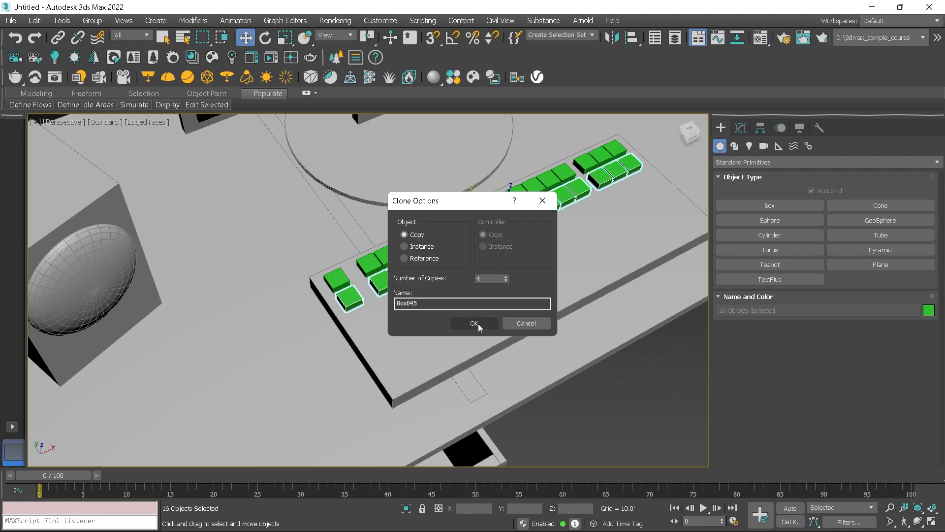
left_click(523, 323)
Step: Make one copy of the selected key row along Y as the second row, and nudge it slightly along X
left_click_drag(451, 209, 466, 229, "shift")
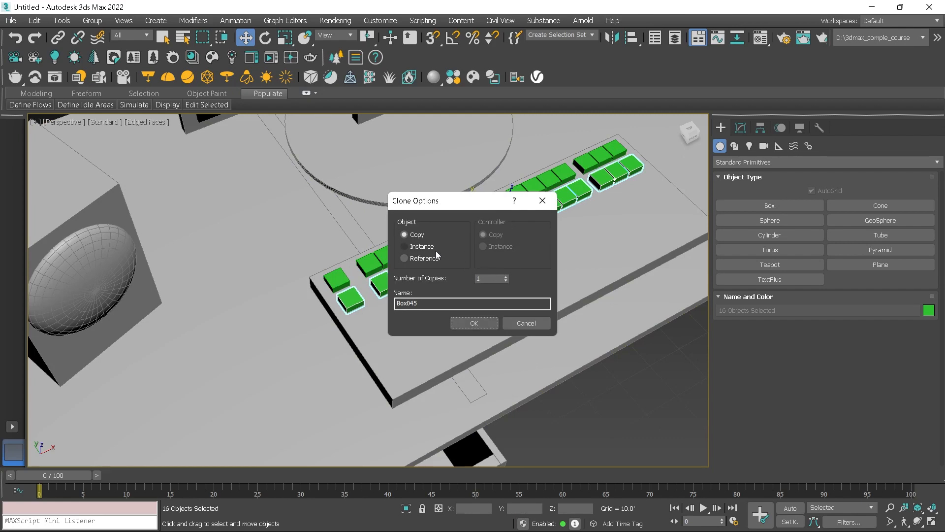
left_click(461, 322)
left_click_drag(522, 216, 520, 217)
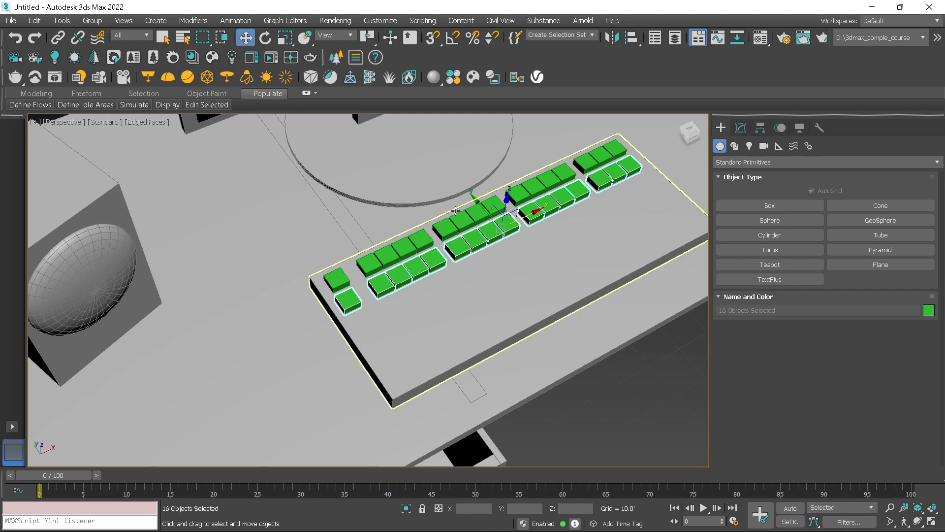
Step: Copy the second key row along Y as a third row and shift it about 1.5' along X
mouse_move(484, 207)
left_mouse_down("shift")
mouse_move(497, 222)
mouse_move(542, 235)
mouse_move(553, 227)
left_mouse_up("shift")
left_click(490, 323)
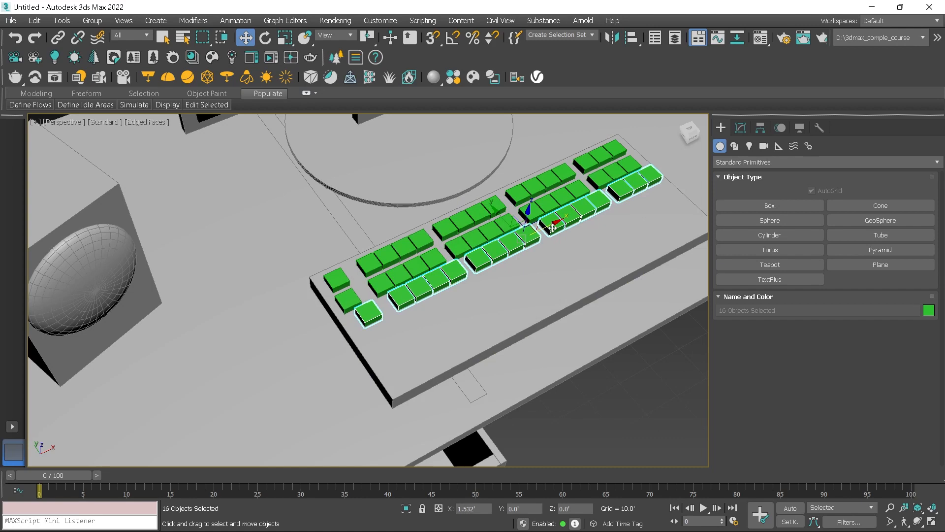
middle_click_drag(489, 265, 433, 293, "alt")
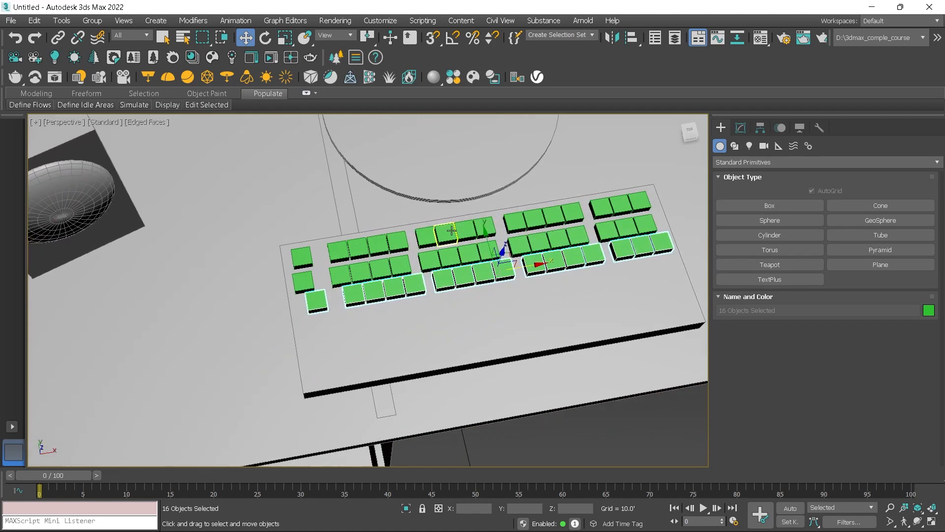
Step: Move the last eleven keys of the third row about -1.57' along X to close the gap after the first group of four
left_click(436, 284)
left_click(464, 276, "ctrl")
left_click(485, 273, "ctrl")
left_click(504, 270, "ctrl")
left_click(547, 266, "ctrl")
left_click(535, 266, "ctrl")
left_click(575, 257, "ctrl")
left_click(594, 253, "ctrl")
left_click(623, 249, "ctrl")
left_click(643, 244, "ctrl")
left_click_drag(570, 257, 570, 256)
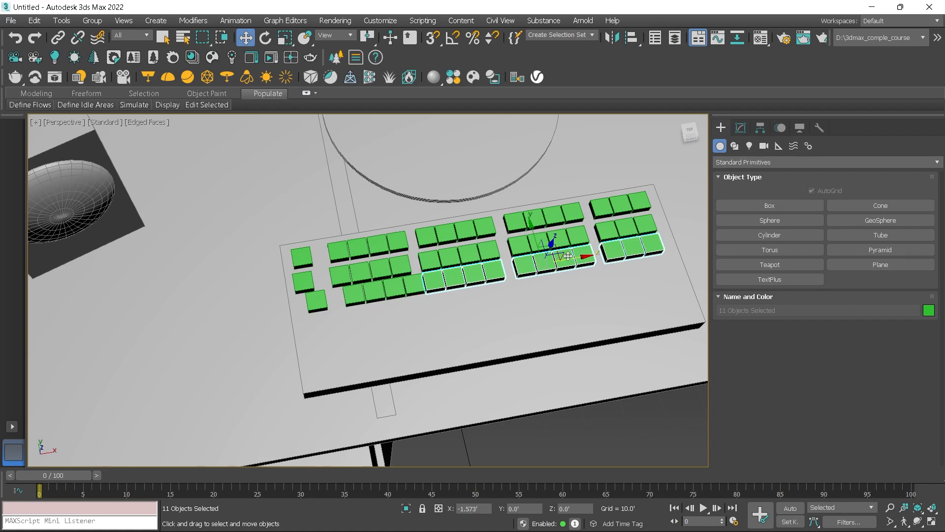
Step: Drop the second group of four from the selection and move the remaining seven keys about -1.94' along X
left_click_drag(452, 440, 507, 276, "alt")
left_click(433, 281, "alt")
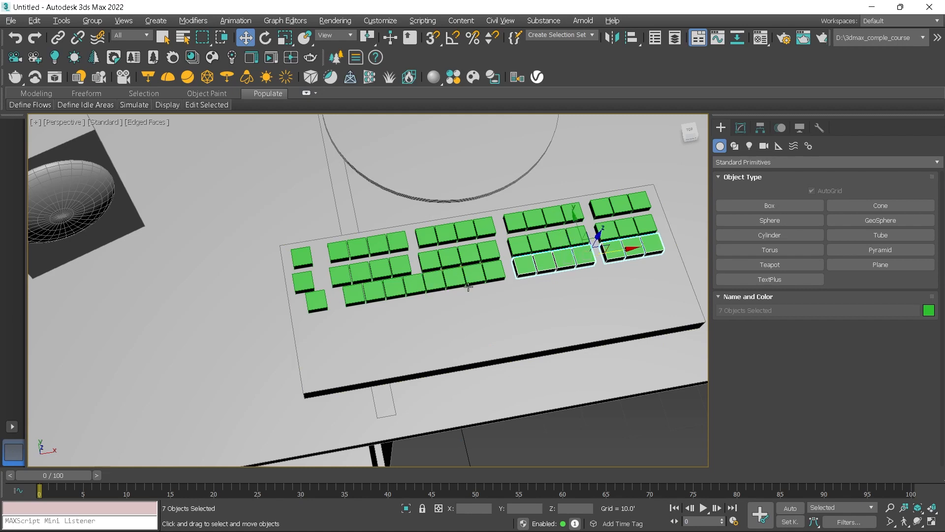
left_click_drag(618, 253, 606, 251)
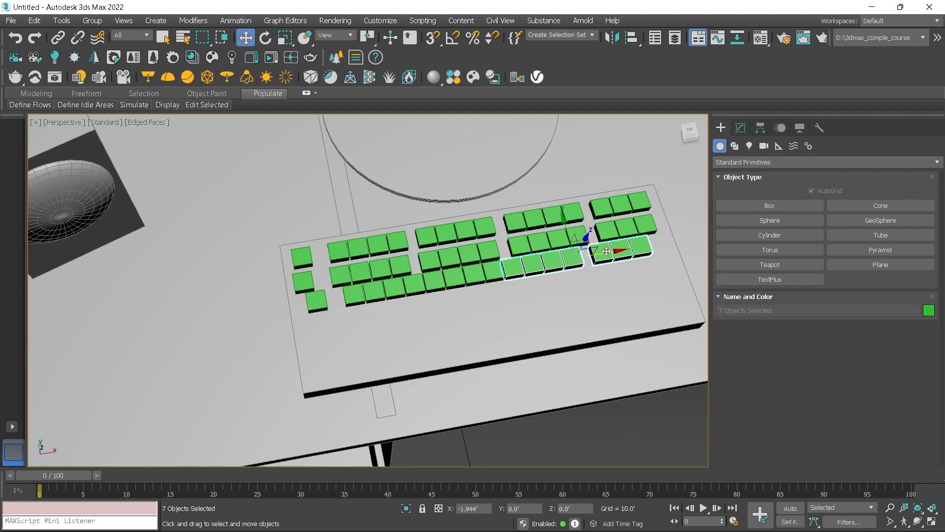
Step: Move only the last three keys of the third row along X against their neighbours, and clear the selection
left_click(513, 265, "alt")
left_click(534, 263, "alt")
left_click(556, 265, "alt")
left_click(572, 257, "alt")
left_click_drag(636, 248, 626, 247)
middle_click_drag(536, 287, 486, 266, "alt")
scroll(531, 291, "down", 4)
left_click(542, 276)
Step: From the Top view, copy the third row's sixteen keys along Y as a fourth row, shifting the copy about 1.2' along X
scroll(480, 264, "up", 5)
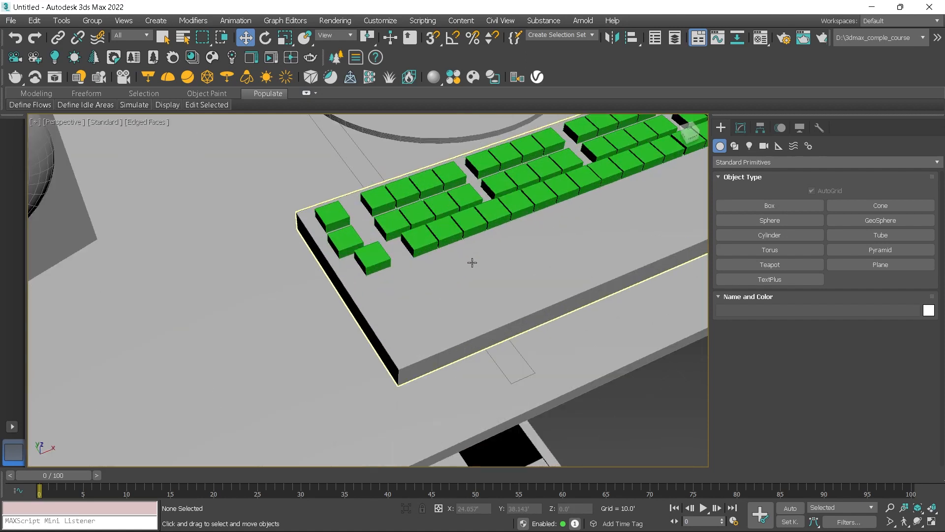
left_click(419, 241)
left_click(449, 237, "ctrl")
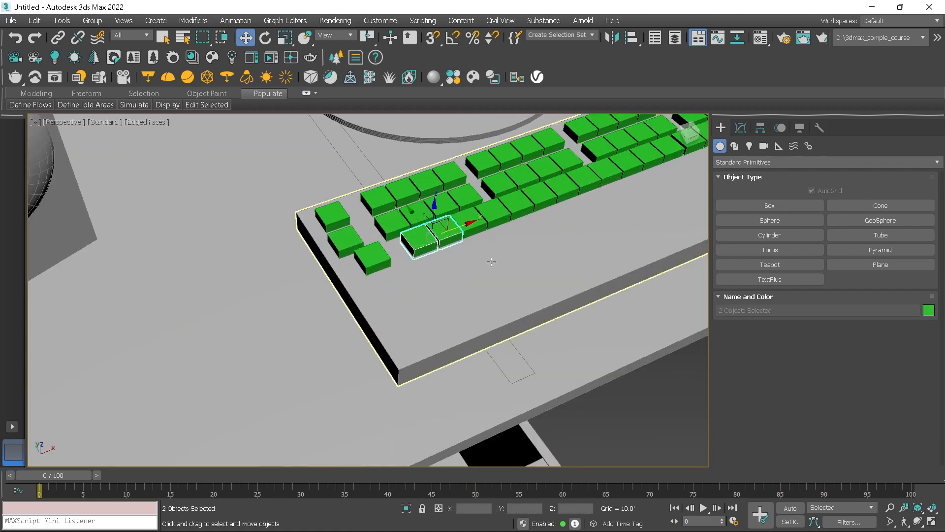
key("t")
scroll(498, 268, "up", 5)
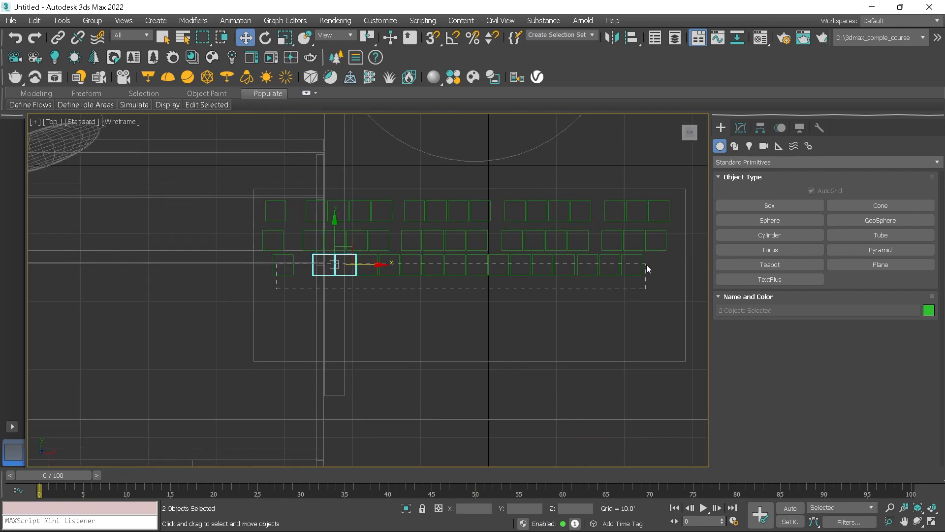
left_click_drag(647, 265, 646, 266)
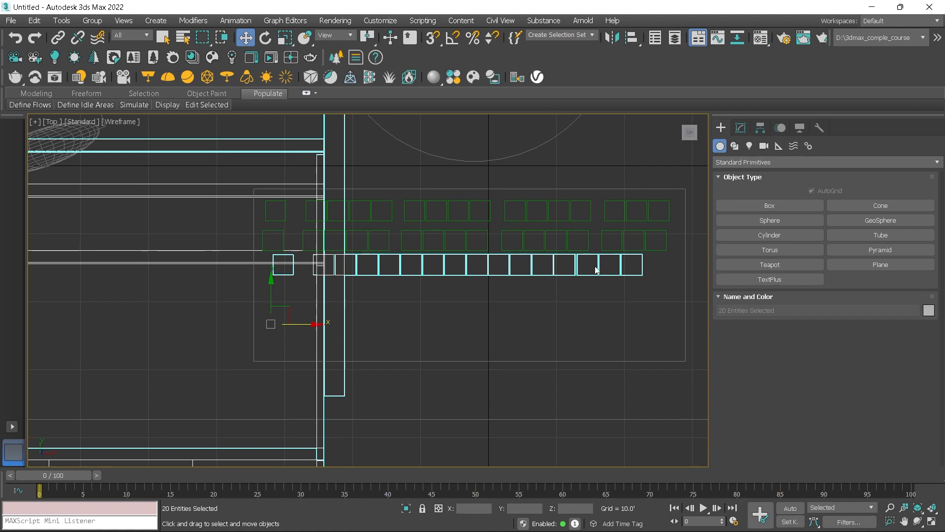
key("F3")
key("F3")
left_click_drag(629, 272, 657, 269)
left_click_drag(379, 318, 292, 329, "alt")
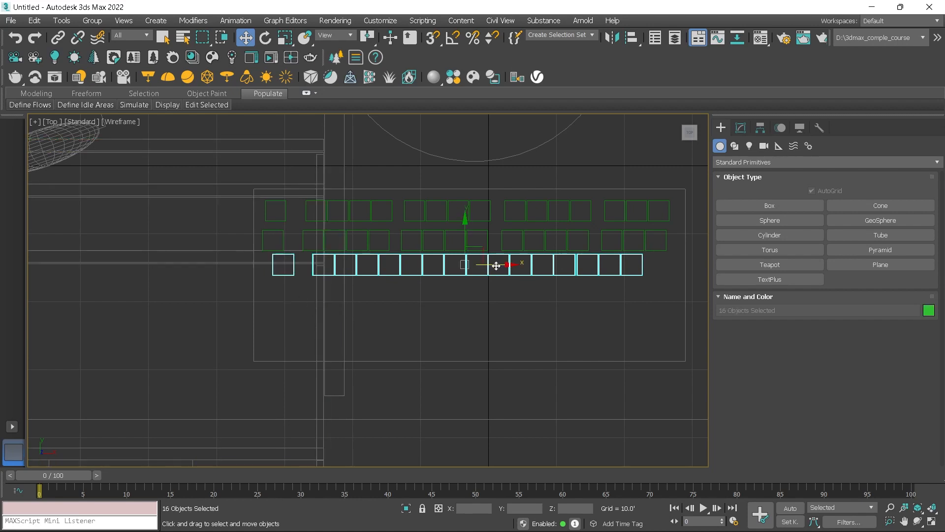
left_click_drag(465, 234, 468, 259, "shift")
left_click(486, 323)
left_click_drag(482, 290, 490, 290)
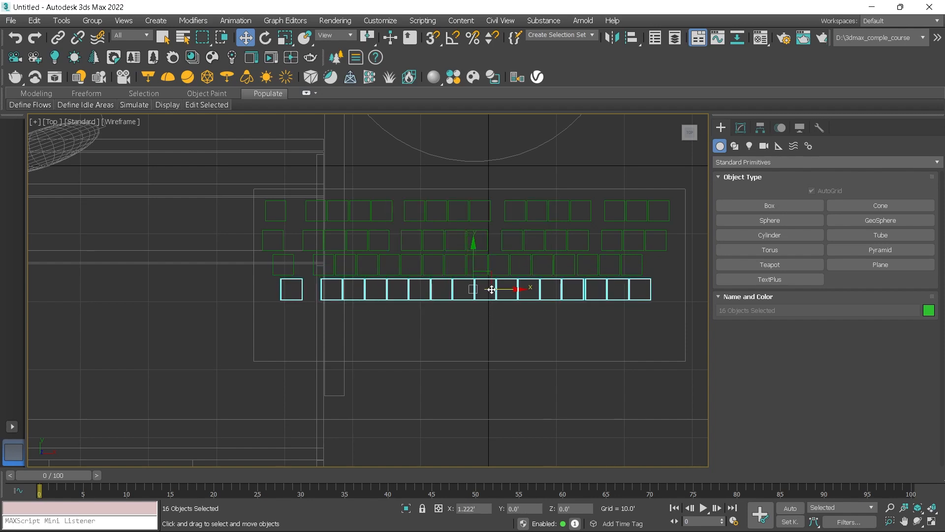
Step: Copy the fourth key row along Y as a fifth row and shift it slightly along X
left_click_drag(472, 253, 481, 278, "shift")
left_click(475, 324)
left_click_drag(510, 313, 515, 313)
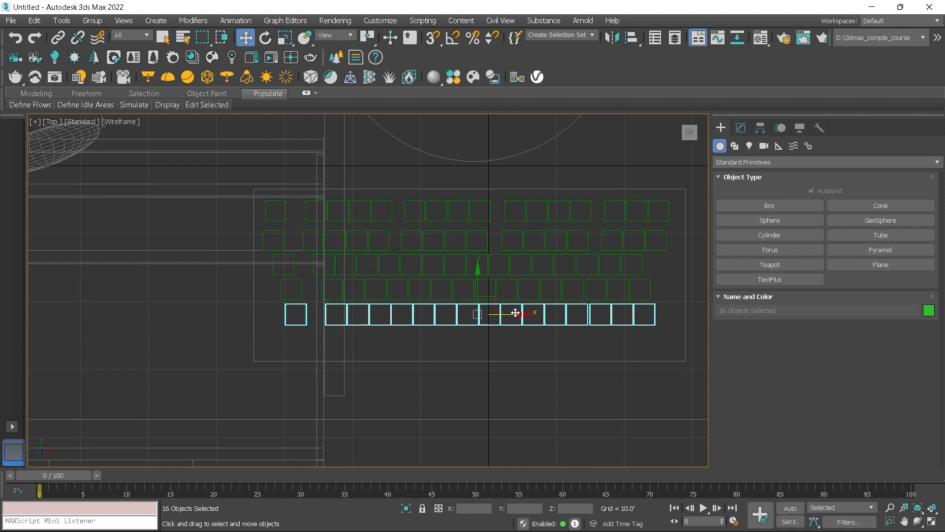
Step: In the perspective view, scale the keyboard base shorter along Y and move it along Y to center it under the keys
key("p")
middle_click_drag(485, 291, 532, 289, "alt")
left_click(546, 284)
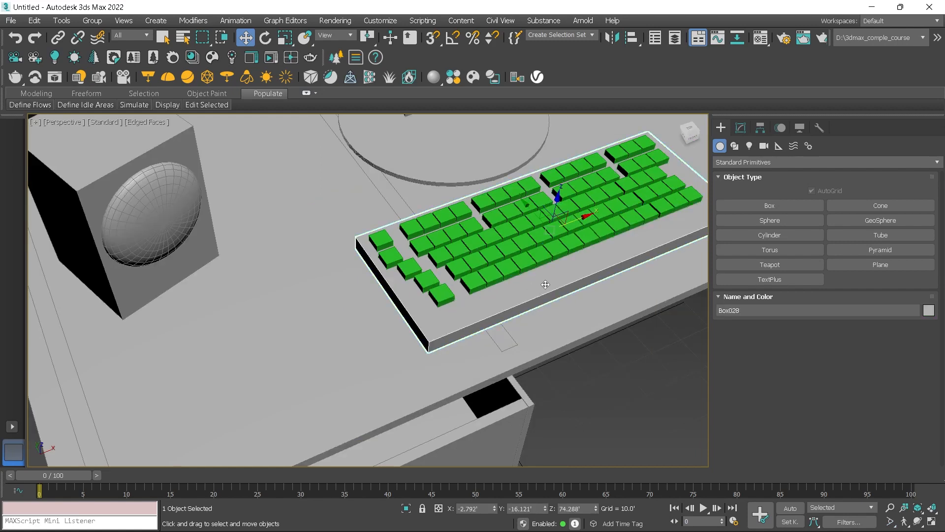
key("r")
left_click_drag(579, 262, 574, 260)
key("w")
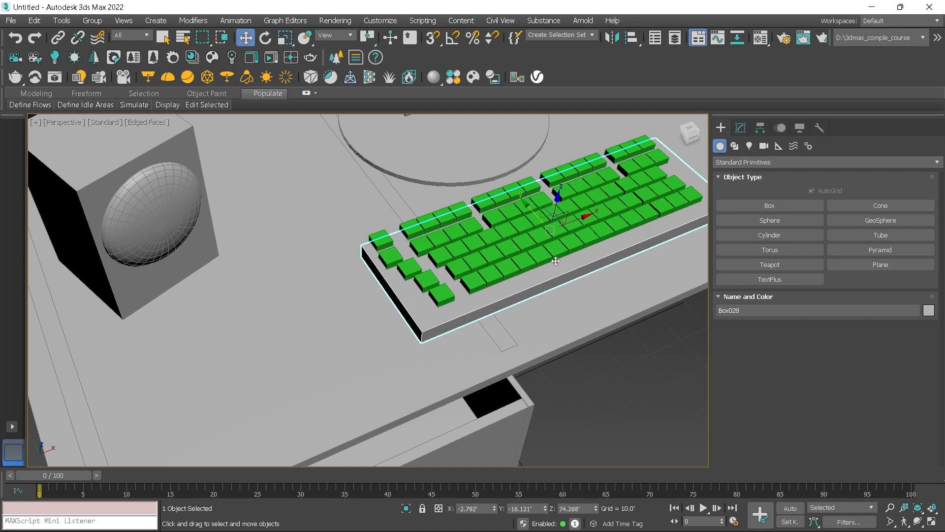
middle_click_drag(556, 261, 551, 246, "alt")
left_click_drag(550, 246, 541, 239)
Step: Delete the seven keys in the middle of the keyboard's front row to make a gap for the space bar
middle_click_drag(541, 239, 404, 336, "alt")
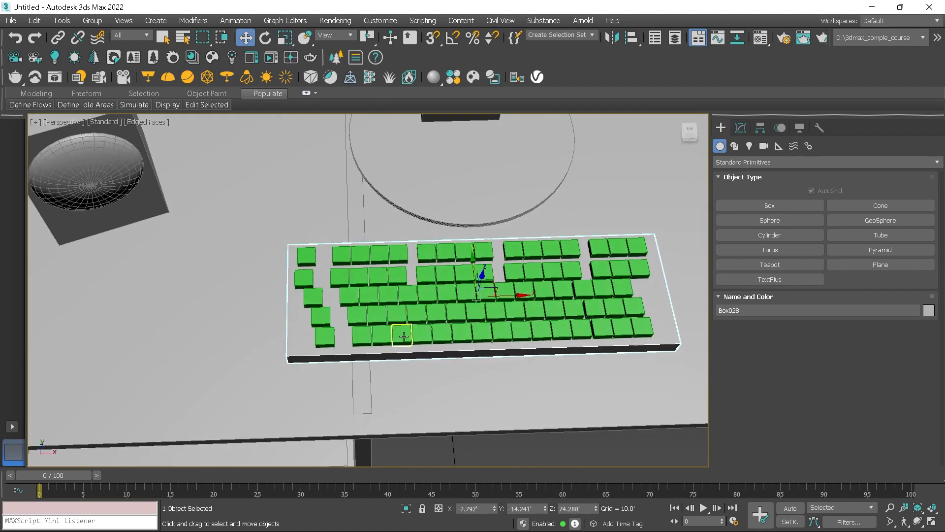
left_click(435, 333)
left_click(461, 333, "ctrl")
left_click(482, 333, "ctrl")
left_click(501, 332, "ctrl")
left_click(523, 333, "ctrl")
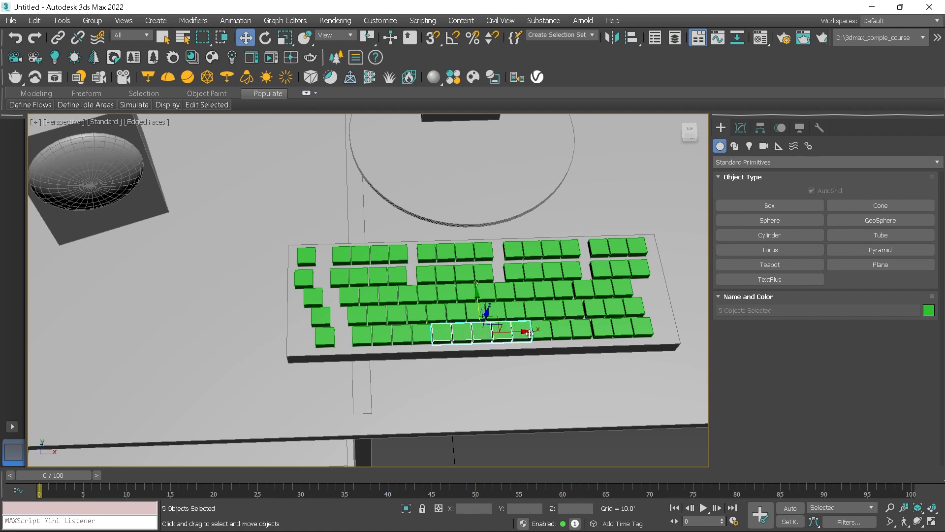
left_click(542, 332, "ctrl")
left_click(560, 331, "ctrl")
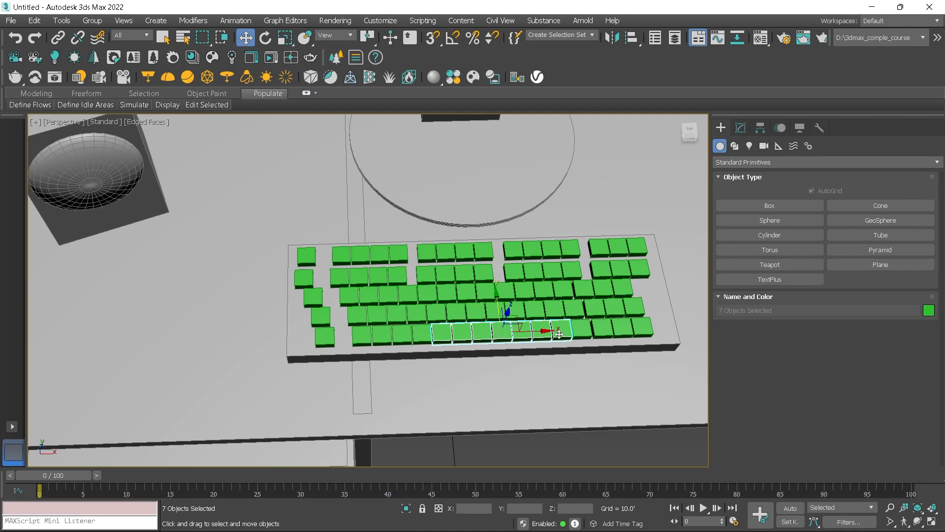
key("Delete")
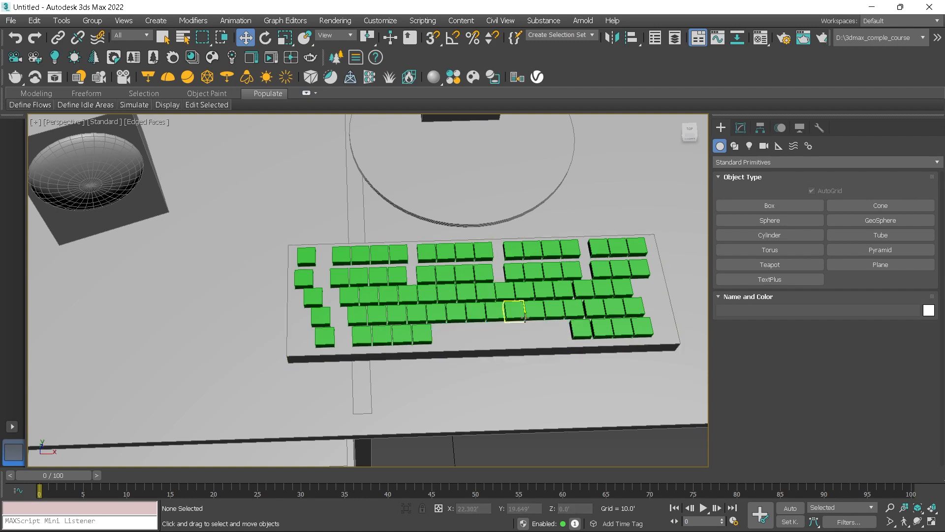
Step: Copy the key beside the gap along X, stretch the copy along X as a space bar, and position it to fill the gap
left_click(422, 334)
left_click_drag(452, 335, 533, 335, "shift")
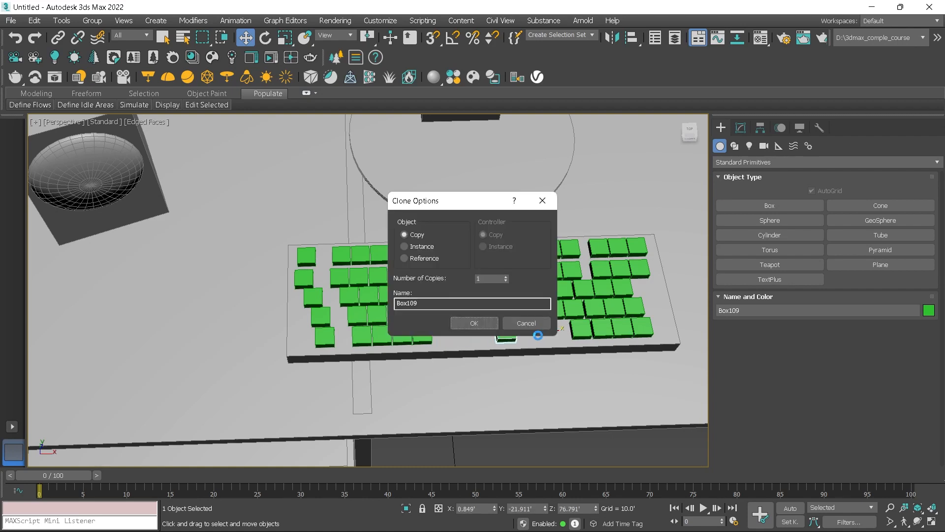
left_click(480, 323)
key("r")
left_click_drag(455, 328, 237, 283)
key("w")
left_click_drag(544, 331, 538, 331)
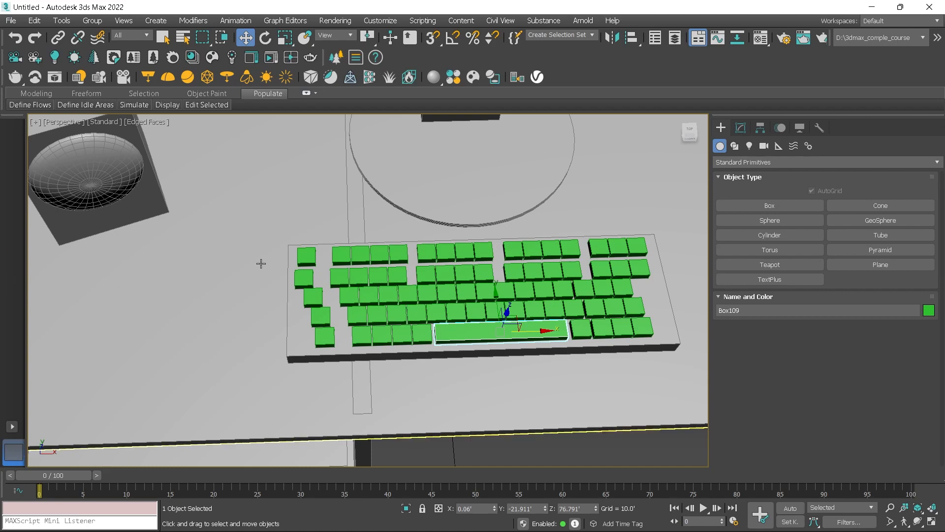
Step: Align the second row's first key to the back row's first key, center to center, in X position only
left_click(325, 344)
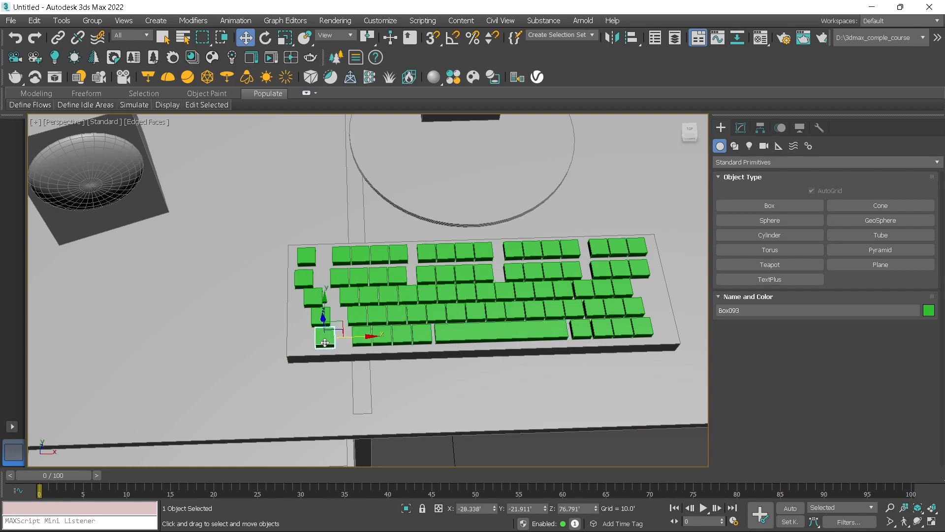
left_click(299, 279)
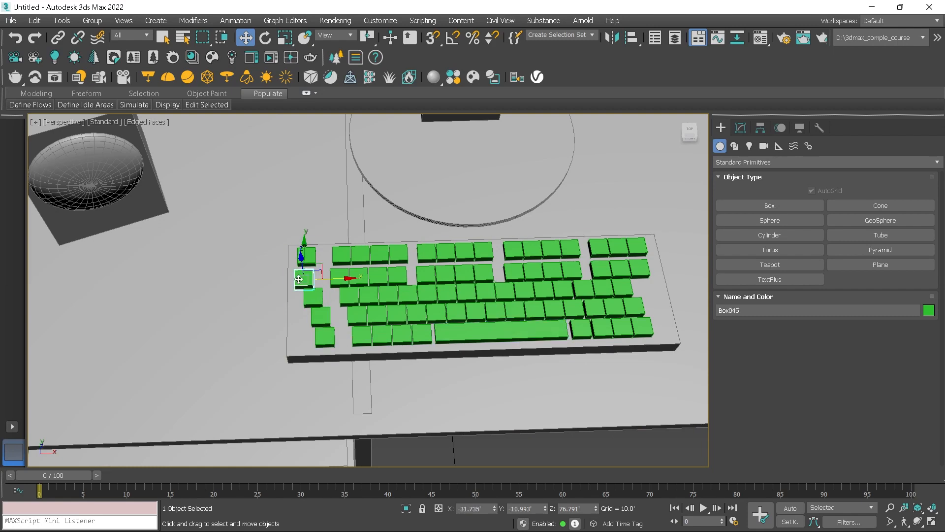
key("alt+a")
left_click(307, 256)
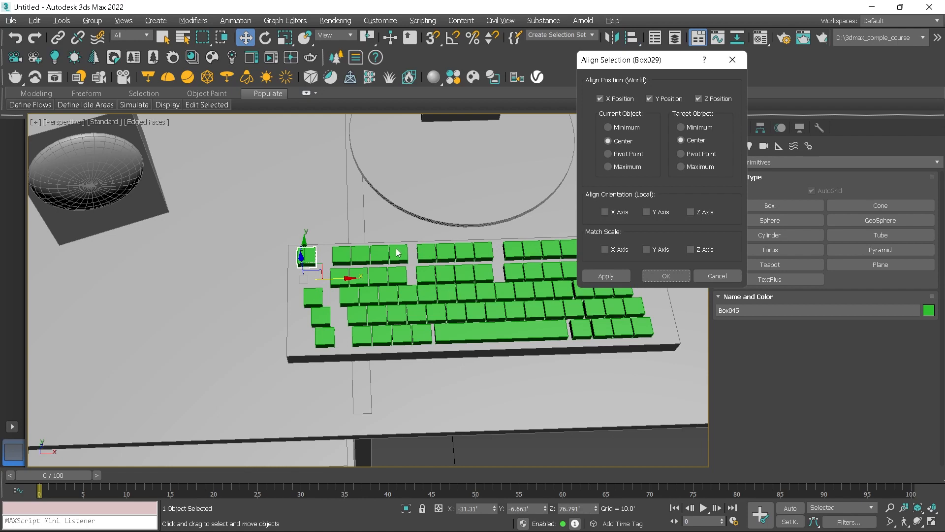
left_click(649, 98)
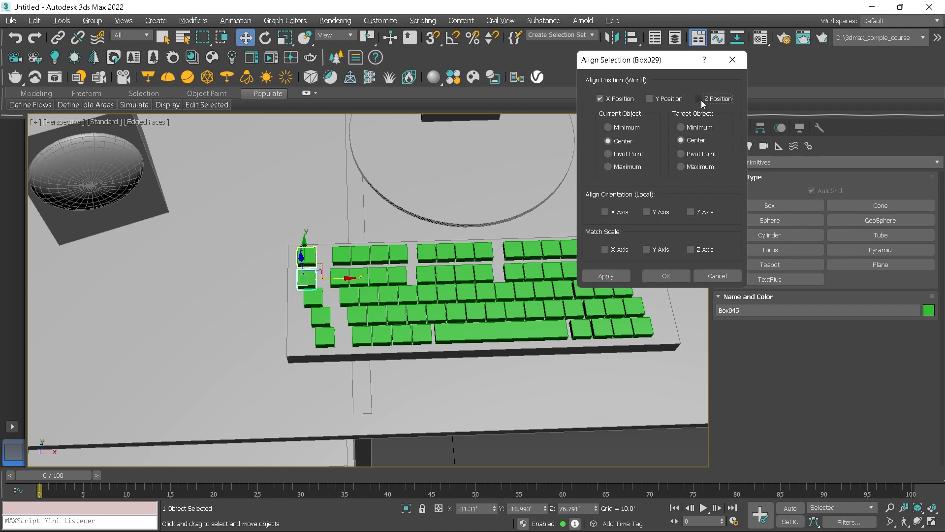
left_click(666, 277)
Step: Align the first keys of the third, fourth and fifth rows to the same column, center to center, in X position only
left_click(316, 301)
key("alt+a")
left_click(317, 315)
left_click(665, 274)
left_click(318, 317)
key("alt+a")
left_click(307, 297)
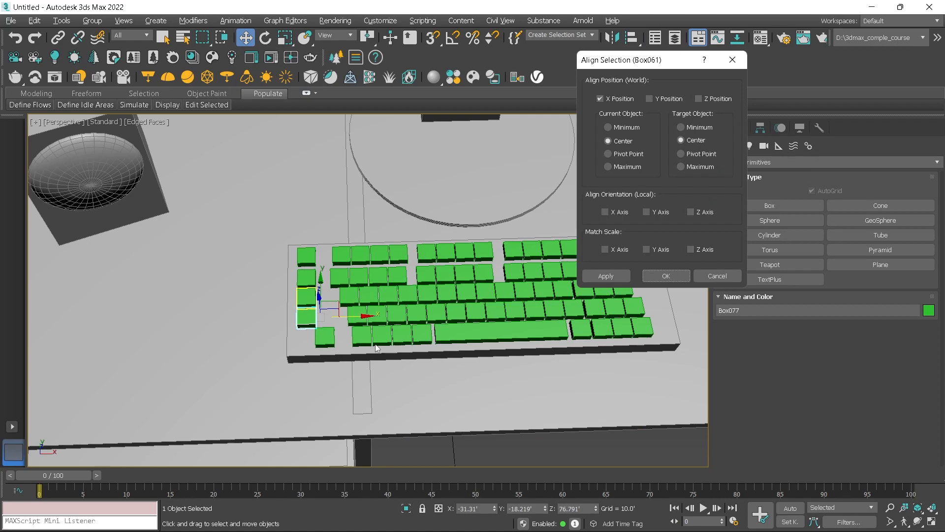
left_click(653, 277)
left_click(325, 338)
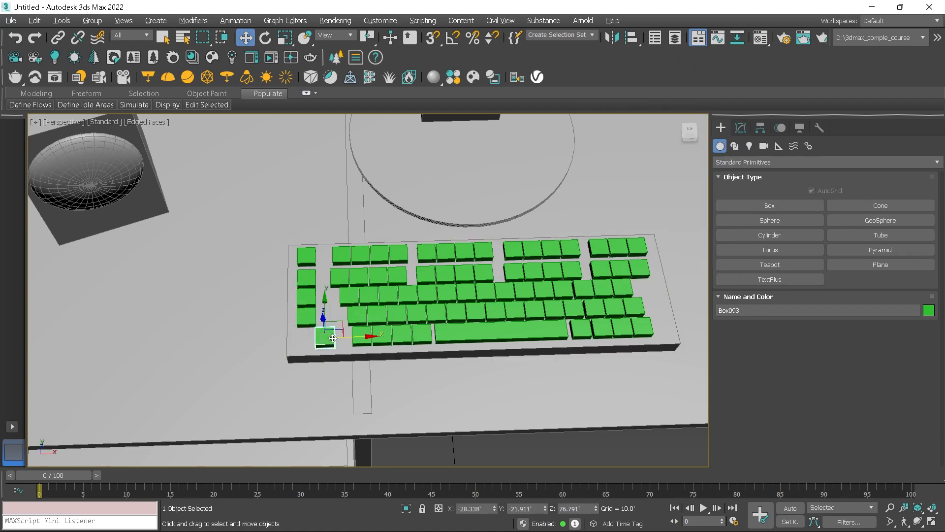
key("alt+a")
left_click(309, 323)
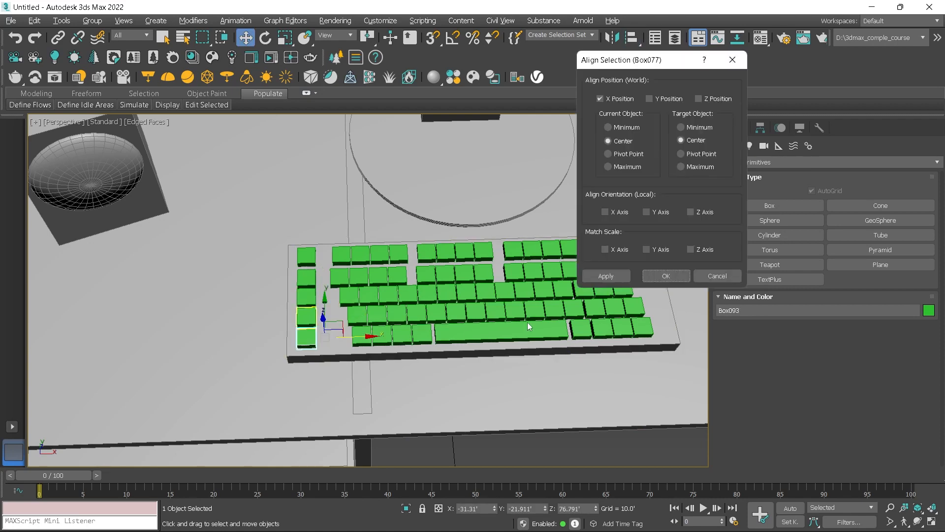
left_click(668, 277)
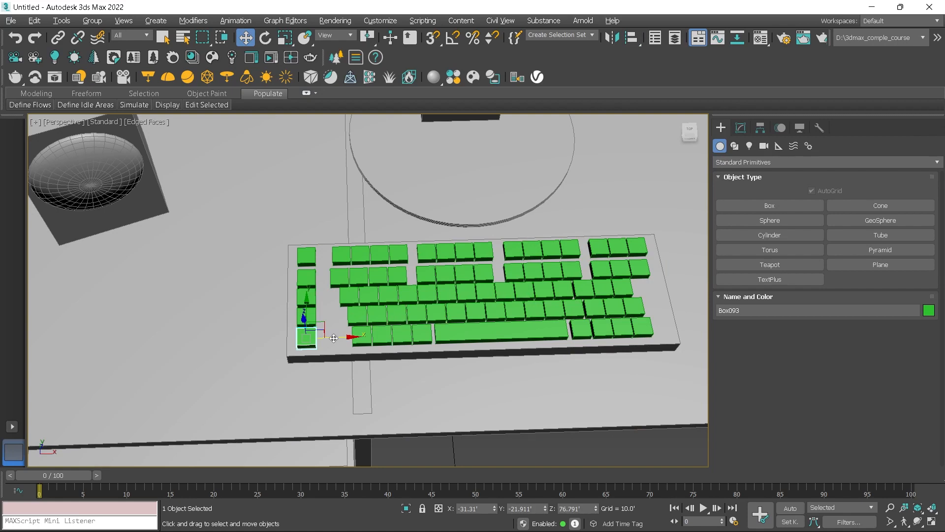
Step: Move the front row's other eight keys and the space bar together along X, up against that row's first key
left_click(362, 337)
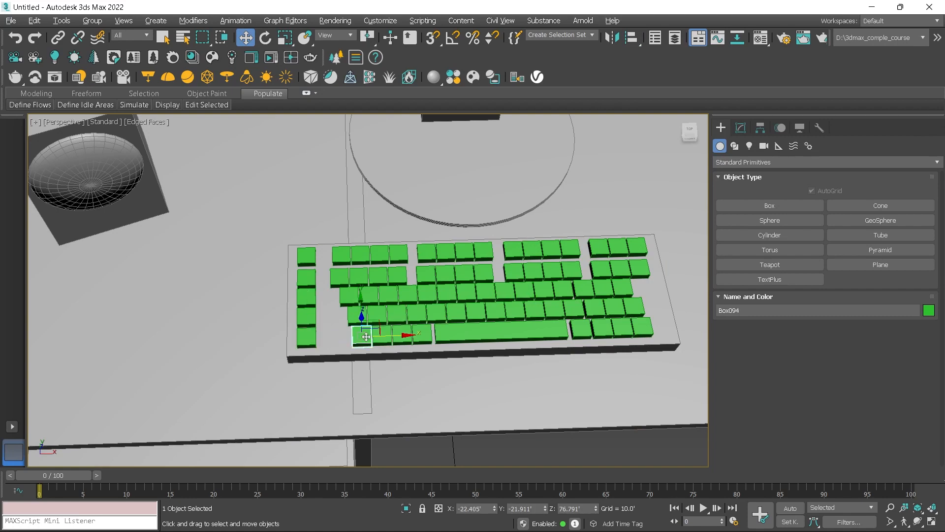
left_click(384, 337, "ctrl")
left_click(402, 336, "ctrl")
left_click(422, 334, "ctrl")
left_click(501, 330, "ctrl")
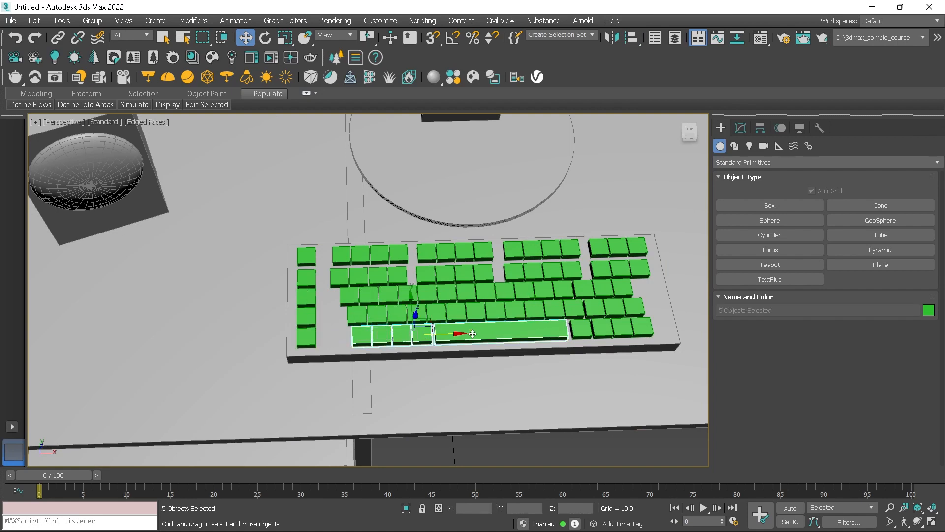
left_click(582, 329, "ctrl")
left_click(602, 328, "ctrl")
left_click(622, 327, "ctrl")
left_click(642, 326, "ctrl")
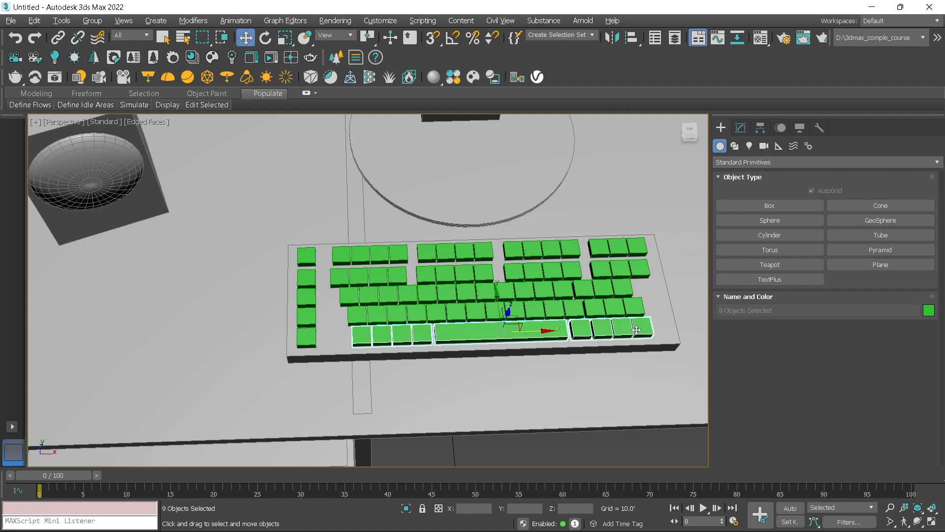
left_click_drag(539, 330, 505, 332)
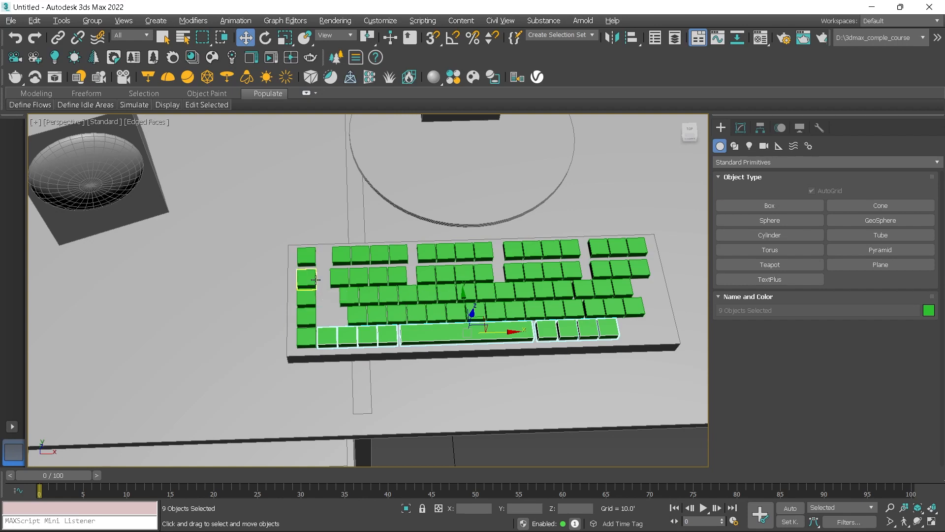
Step: Scale the third row's first key to about 181% along X and move it along X flush with the first column's outer edge
left_click(307, 298)
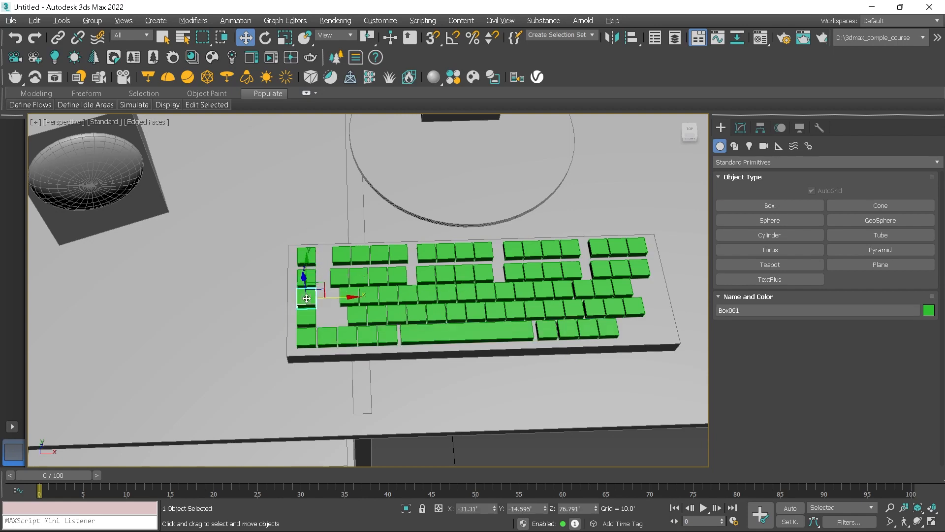
key("r")
left_click_drag(257, 296, 218, 298)
key("w")
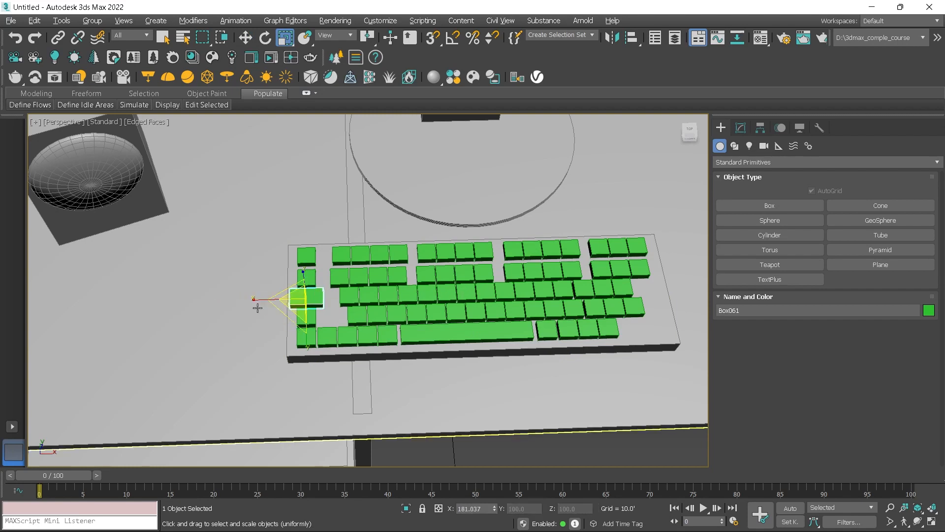
left_click_drag(312, 300, 347, 298)
Step: Widen the fourth row's first key along X toward its neighbour and move it flush with the first column's outer edge
key("r")
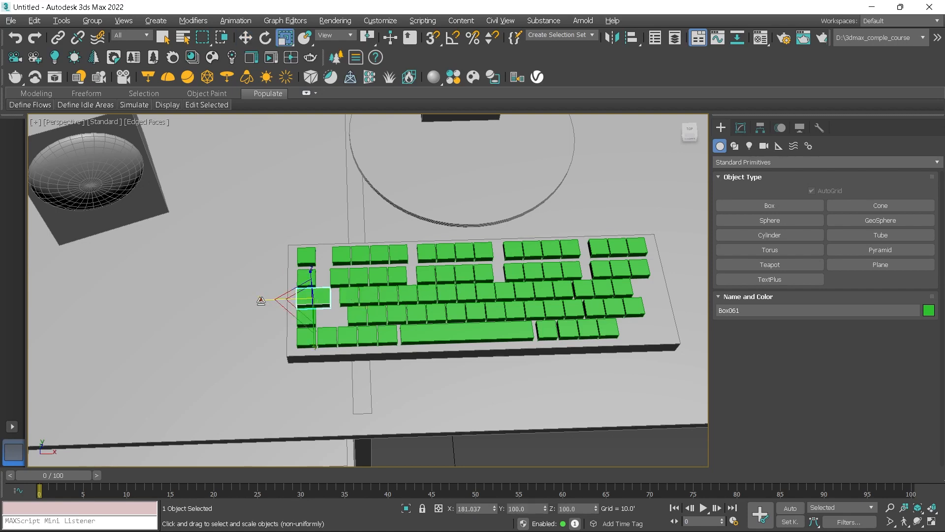
left_click(306, 317)
left_click_drag(243, 318, 213, 311)
key("w")
left_click_drag(338, 318, 352, 317)
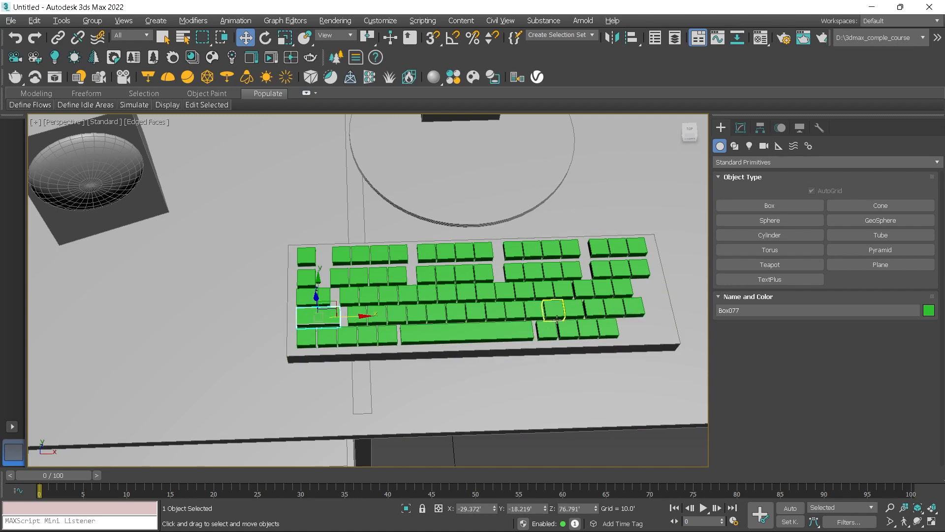
Step: Select the desk and the objects on it together, give them a grey object color, and clear the selection
scroll(569, 403, "down", 5)
left_click(569, 403)
scroll(568, 365, "up", 3)
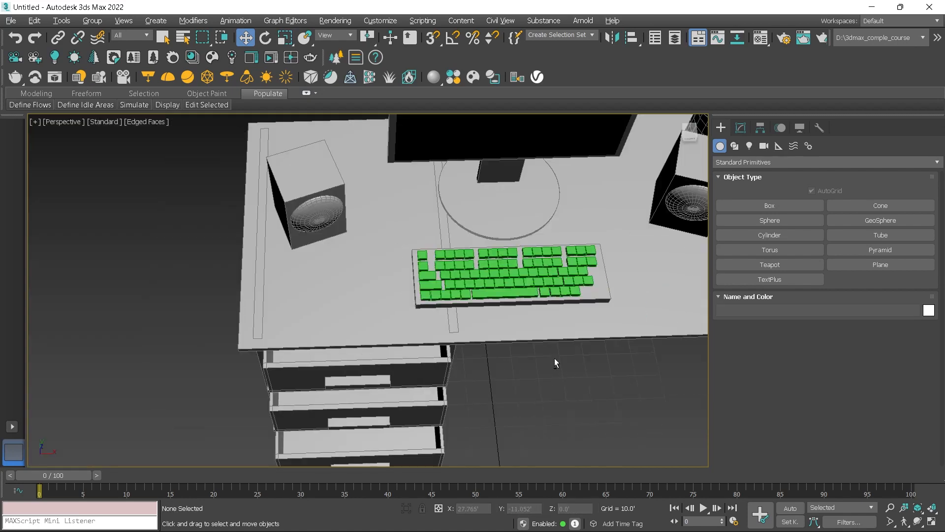
scroll(578, 351, "down", 4)
middle_click_drag(569, 359, 523, 375, "alt")
scroll(543, 318, "up", 2)
scroll(552, 317, "down", 2)
left_click_drag(601, 221, 621, 170)
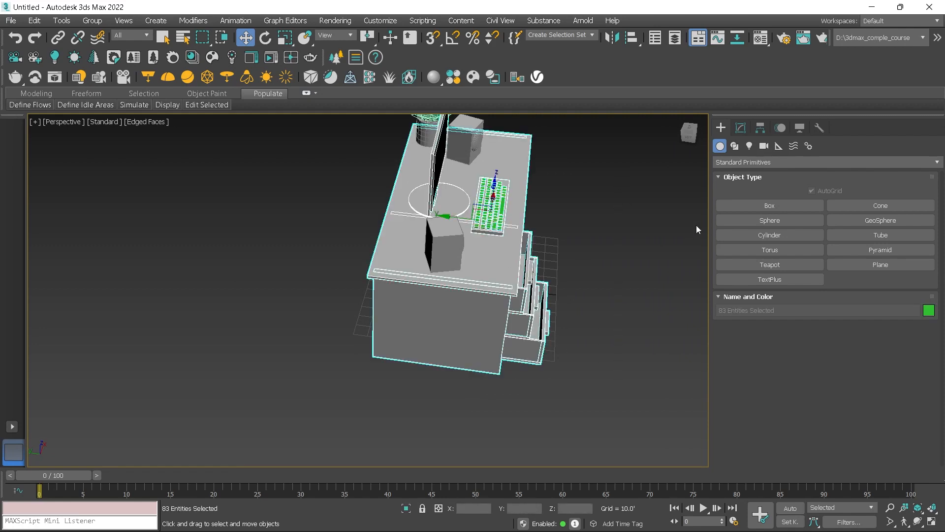
left_click(929, 310)
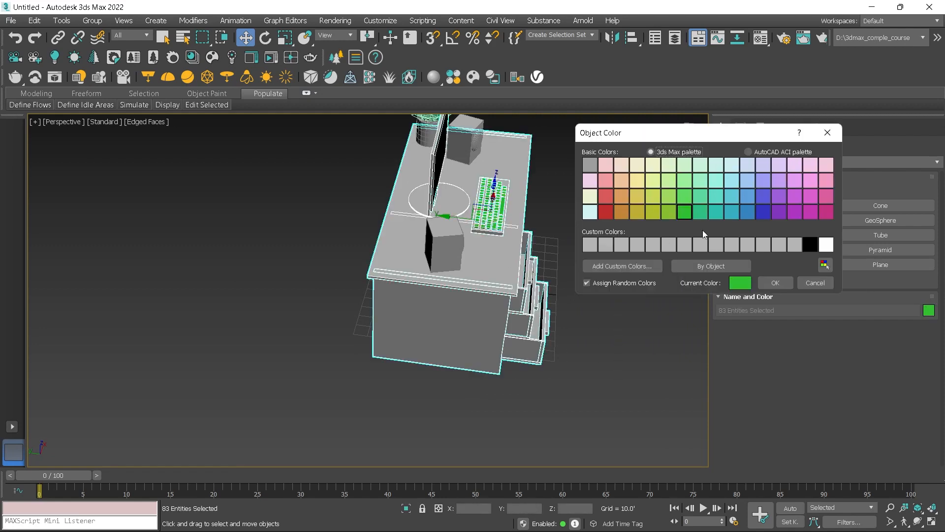
left_click(778, 249)
left_click(776, 283)
middle_click_drag(620, 323, 475, 254, "alt")
left_click(631, 353)
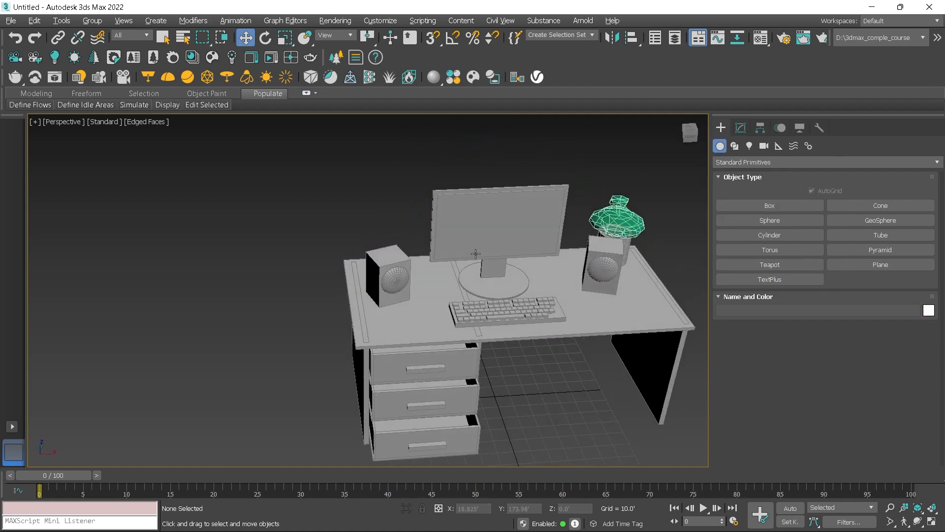
Step: Open the MONITOR group, set its inner screen panel's object color to black, and close the group
left_click(507, 246)
left_click(509, 213)
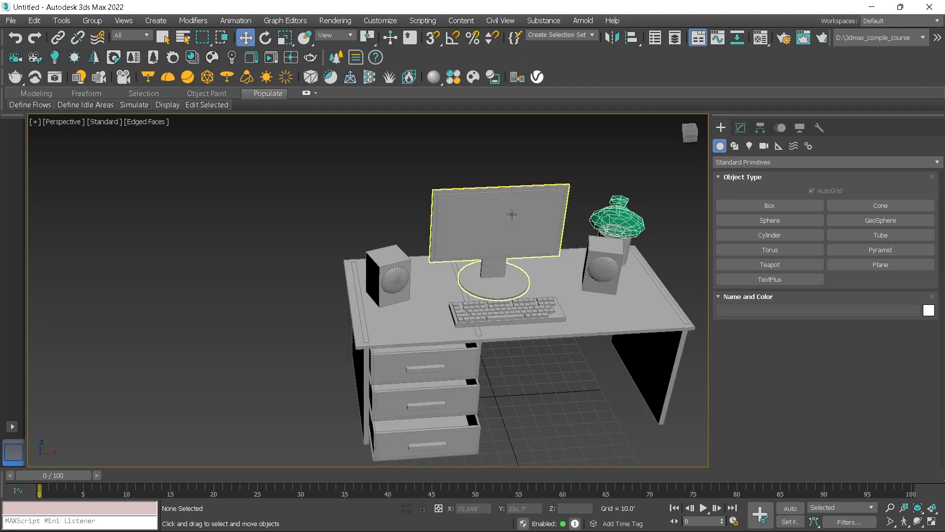
scroll(515, 226, "up", 3)
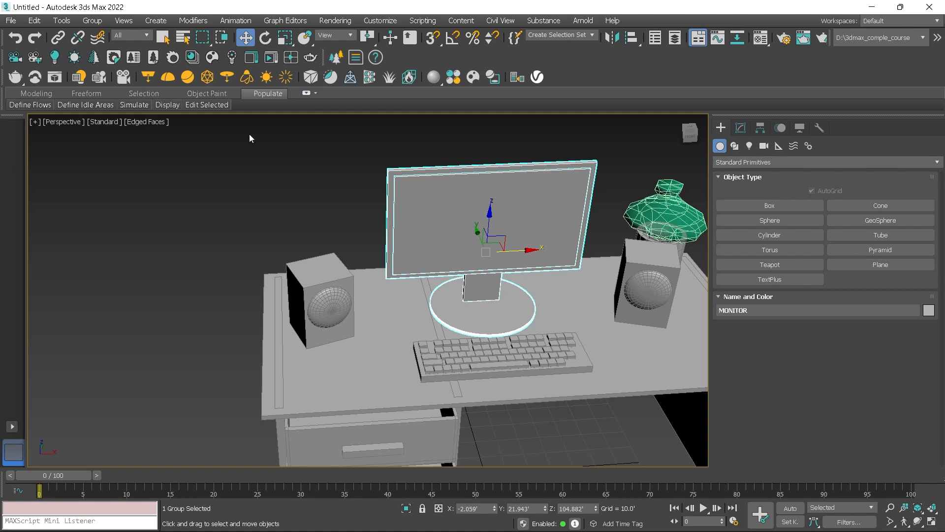
left_click(89, 22)
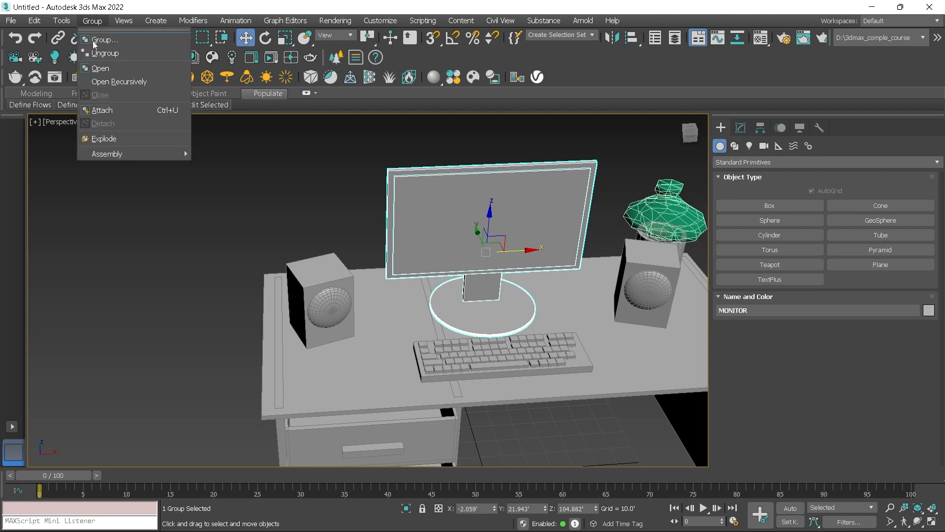
left_click(119, 72)
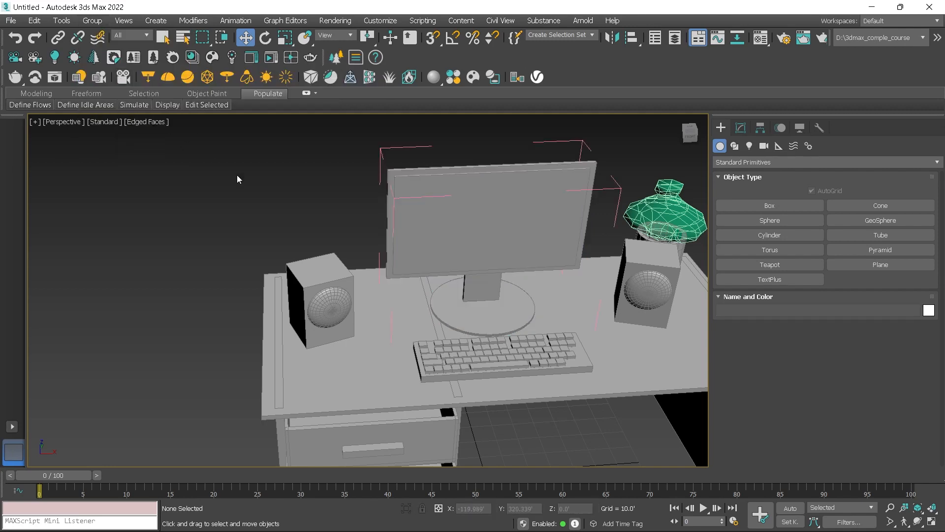
left_click(419, 197)
left_click(509, 207)
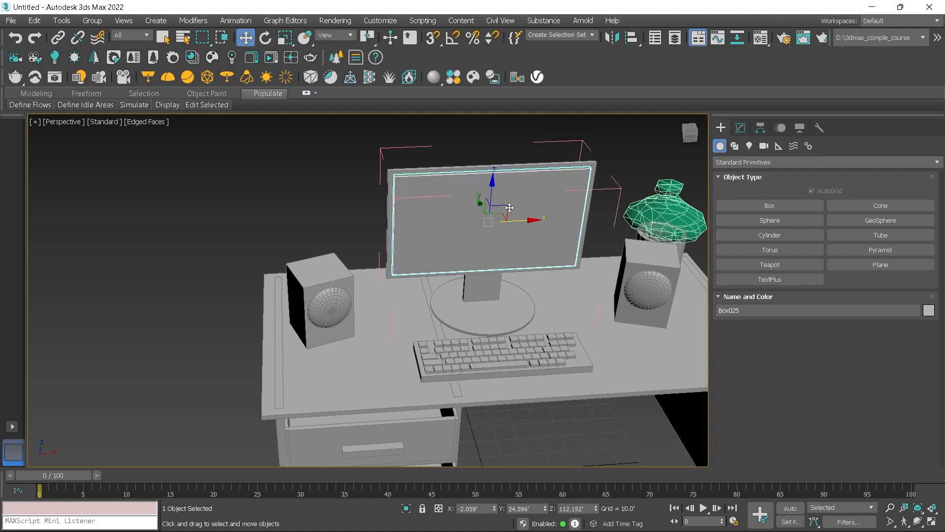
left_click(928, 310)
left_click(810, 244)
left_click(776, 284)
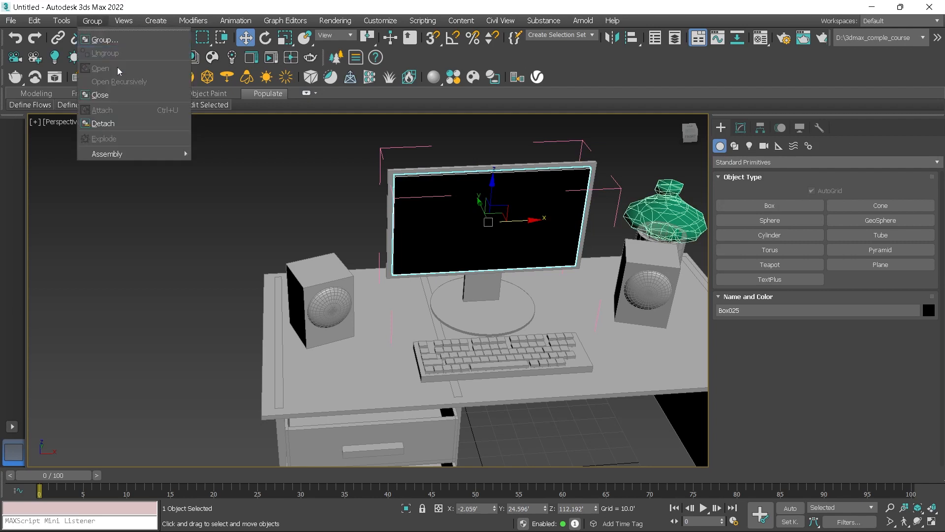
left_click(101, 95)
left_click(268, 207)
scroll(430, 243, "down", 3)
middle_click_drag(430, 243, 481, 272, "alt")
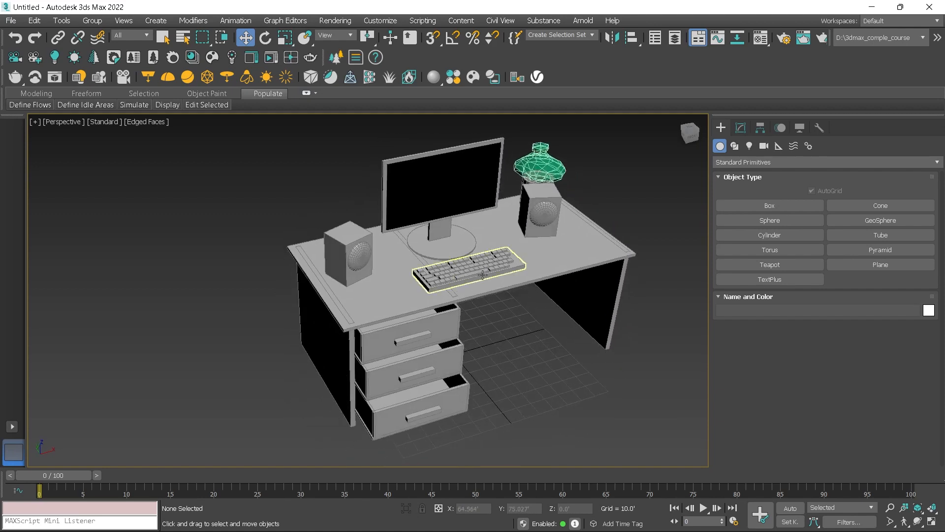
scroll(482, 271, "up", 3)
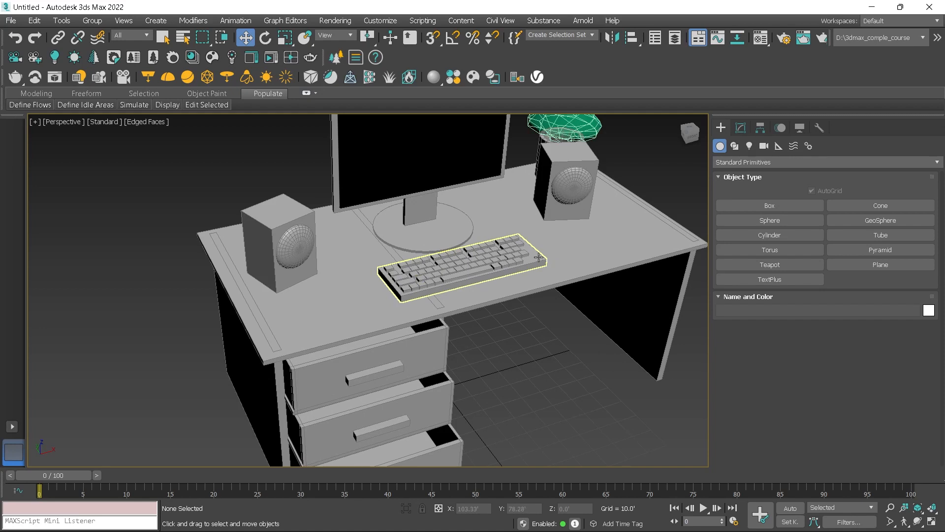
scroll(538, 268, "down", 5)
mouse_move(516, 298)
middle_mouse_down("alt")
mouse_move(506, 285)
mouse_move(523, 303)
middle_mouse_up("alt")
scroll(510, 288, "down", 3)
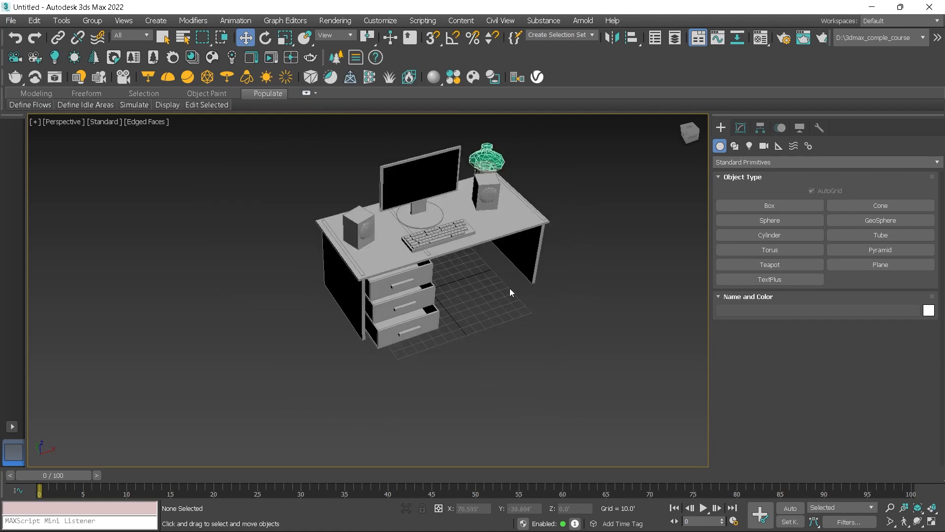
Step: Draw a chair seat box about 46.3' square and 1.4' thick in front of the desk
left_click(736, 203)
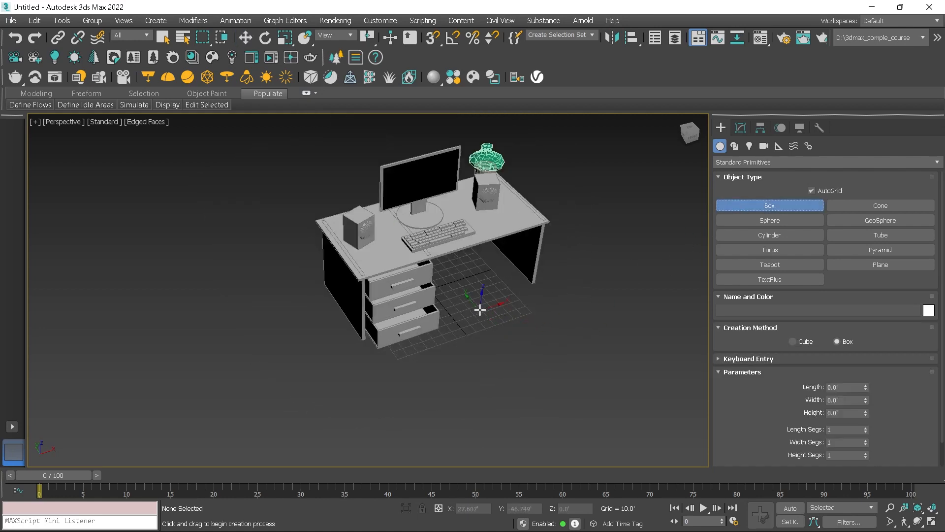
key("t")
scroll(448, 296, "down", 6)
left_click(448, 363)
left_click_drag(400, 319, 479, 397)
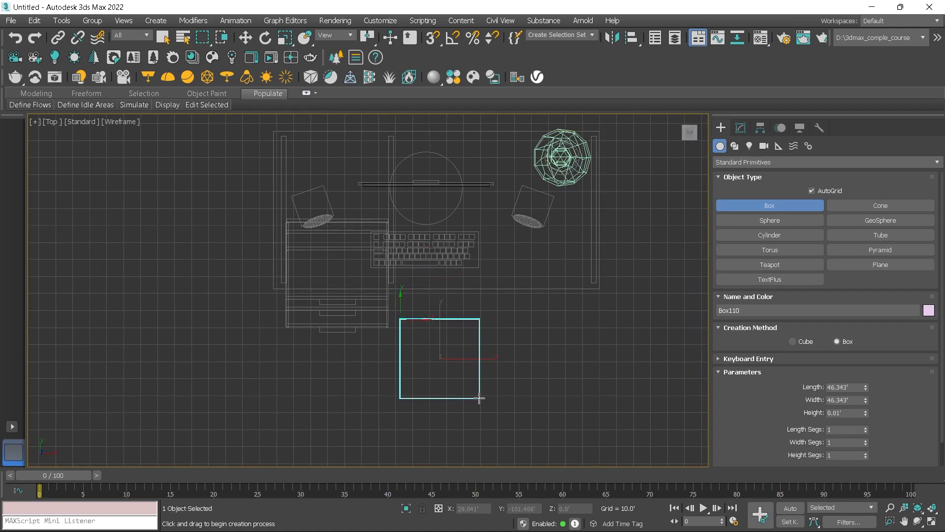
key("p")
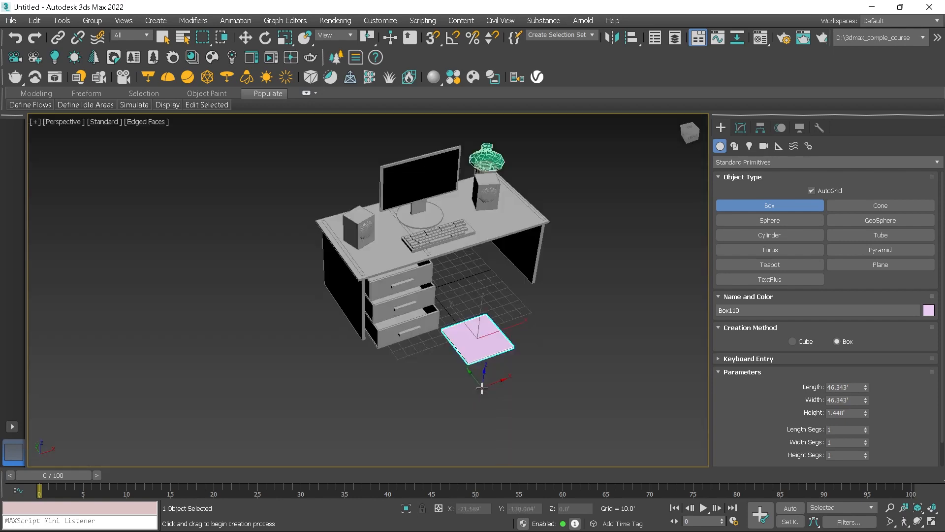
mouse_move(476, 385)
middle_mouse_down("alt")
mouse_move(483, 361)
mouse_move(469, 404)
mouse_move(471, 374)
middle_mouse_up("alt")
Step: Raise the seat slab along Z off the ground to sitting height, below the level of the desktop
key("w")
left_click_drag(469, 306, 473, 256)
middle_click_drag(473, 256, 496, 311, "alt")
scroll(522, 266, "up", 3)
Step: Draw a backrest box about 46.5' wide, 2' deep and 32' high along the seat edge facing away from the desk
left_click(745, 205)
middle_click_drag(586, 275, 584, 317, "alt")
key("t")
scroll(497, 323, "up", 2)
left_click_drag(384, 329, 495, 334)
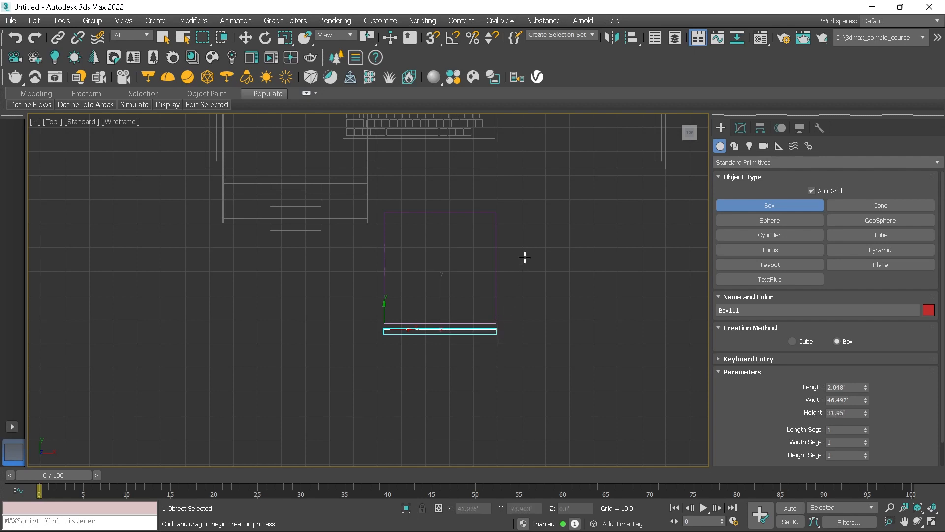
key("p")
middle_click_drag(521, 294, 501, 269, "alt")
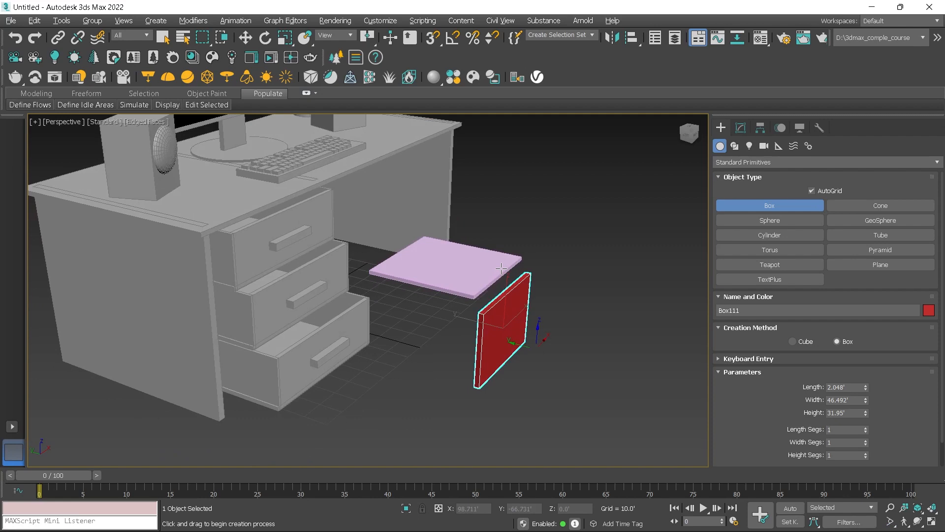
key("w")
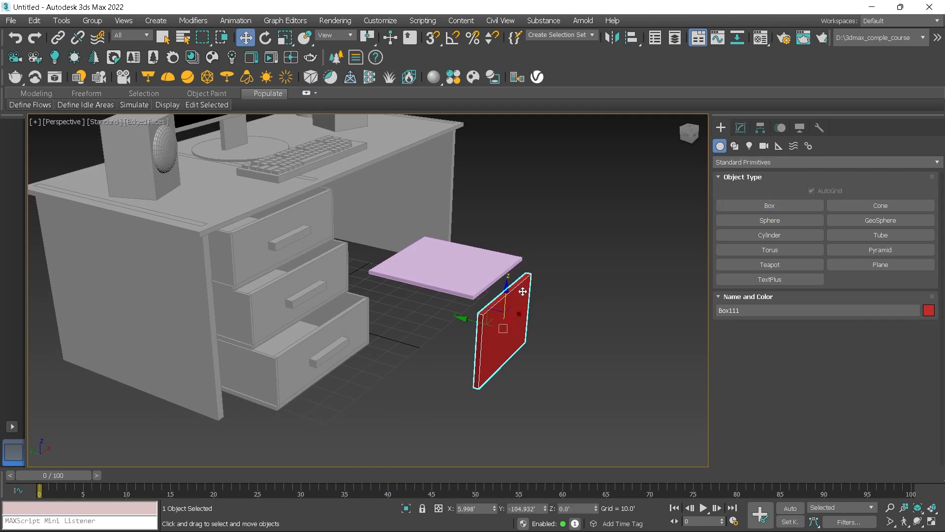
Step: Align the backrest to the seat in X and Z position, minimum to minimum
key("alt+a")
left_click(500, 277)
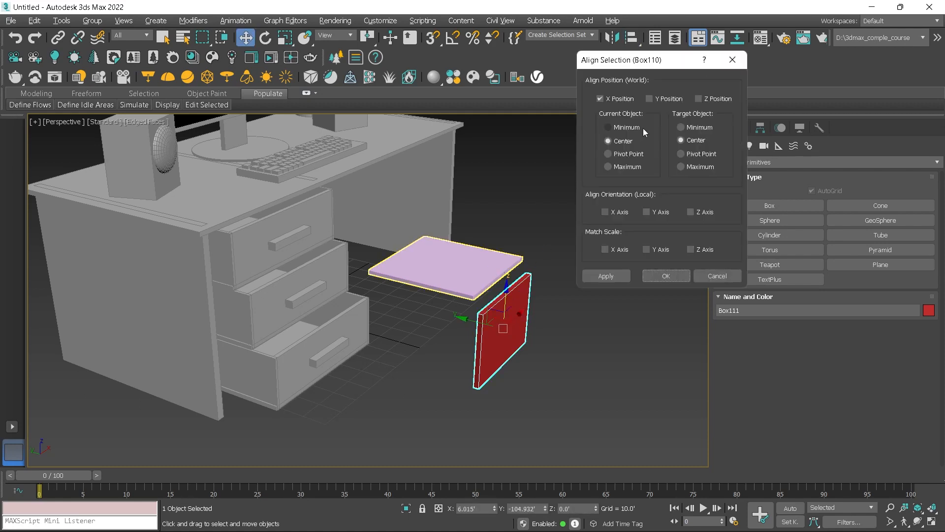
left_click(698, 98)
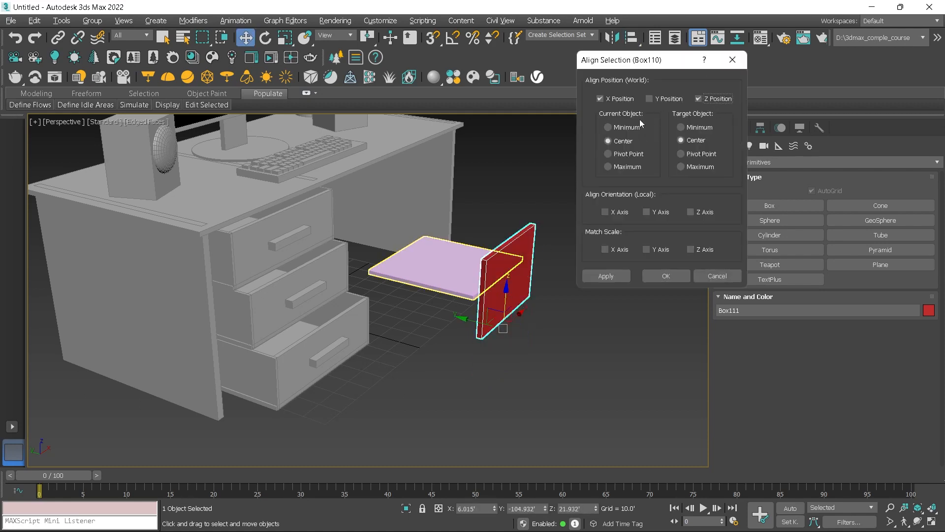
left_click(627, 167)
left_click(683, 167)
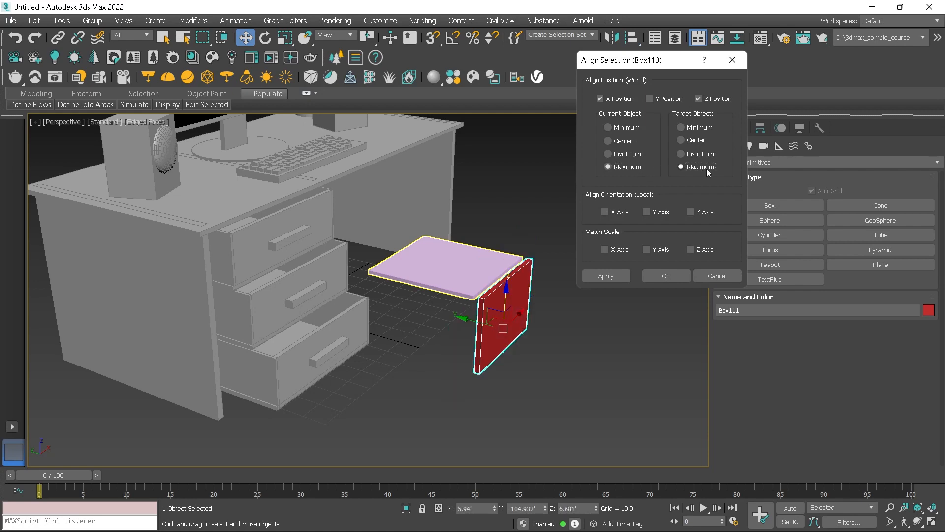
left_click(625, 127)
left_click(699, 128)
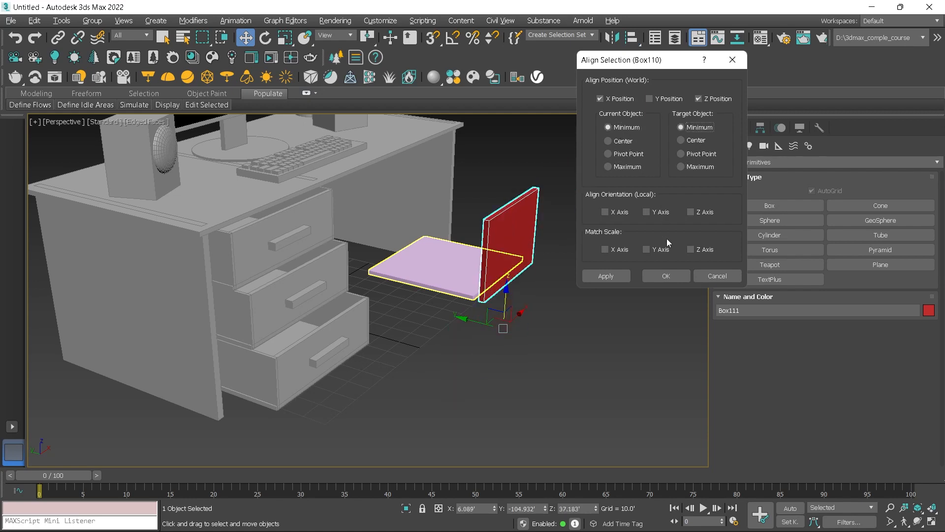
left_click(668, 275)
Step: Move the backrest along Y flush with the seat's rear edge and raise it along Z to about 67.5'
scroll(542, 296, "up", 5)
middle_click_drag(500, 289, 519, 310, "alt")
left_click_drag(462, 190, 438, 191)
scroll(438, 191, "down", 3)
middle_click_drag(438, 191, 469, 237, "alt")
left_click_drag(466, 236, 460, 234)
middle_click_drag(534, 277, 457, 256, "alt")
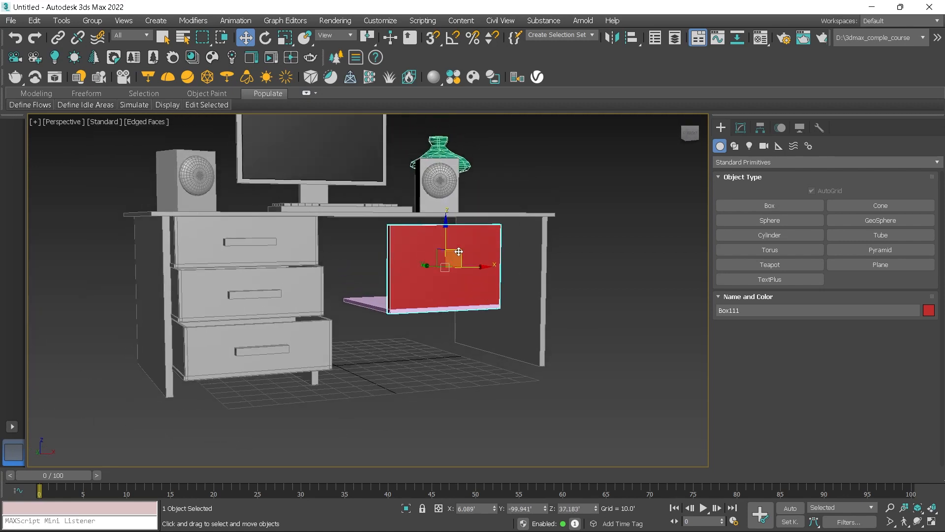
left_click_drag(445, 230, 445, 153)
middle_click_drag(445, 153, 513, 270, "alt")
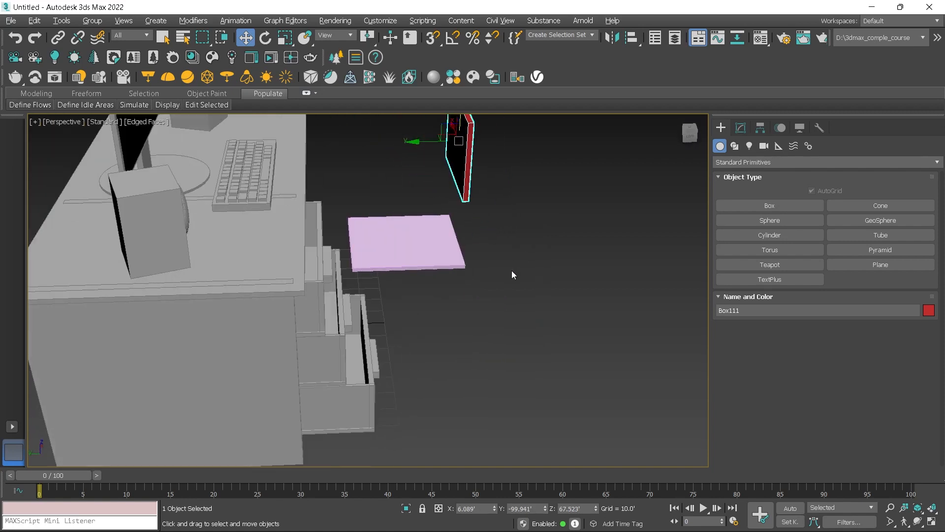
Step: Draw a leg box about 4.1' square and 38.7' high at the seat corner nearest the desk and drawers
left_click(749, 207)
middle_click_drag(574, 313, 527, 325, "alt")
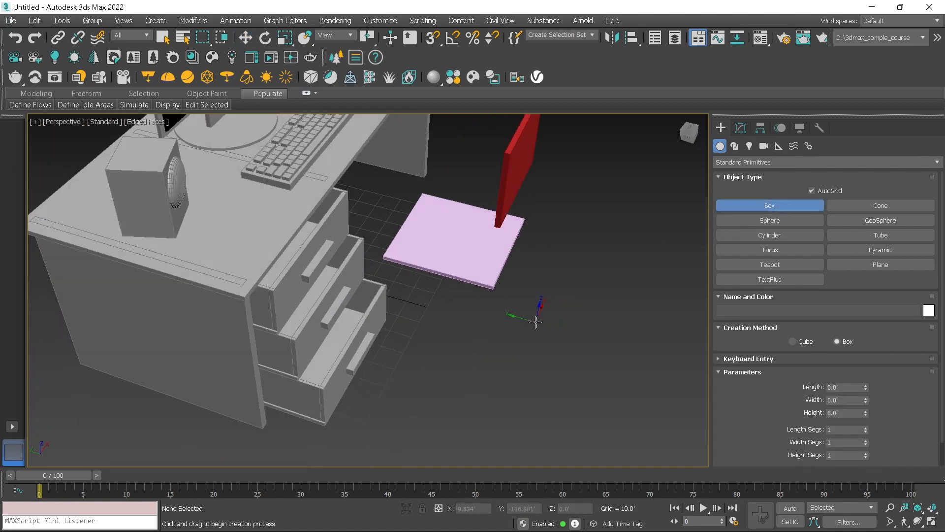
key("t")
left_click_drag(387, 215, 394, 224)
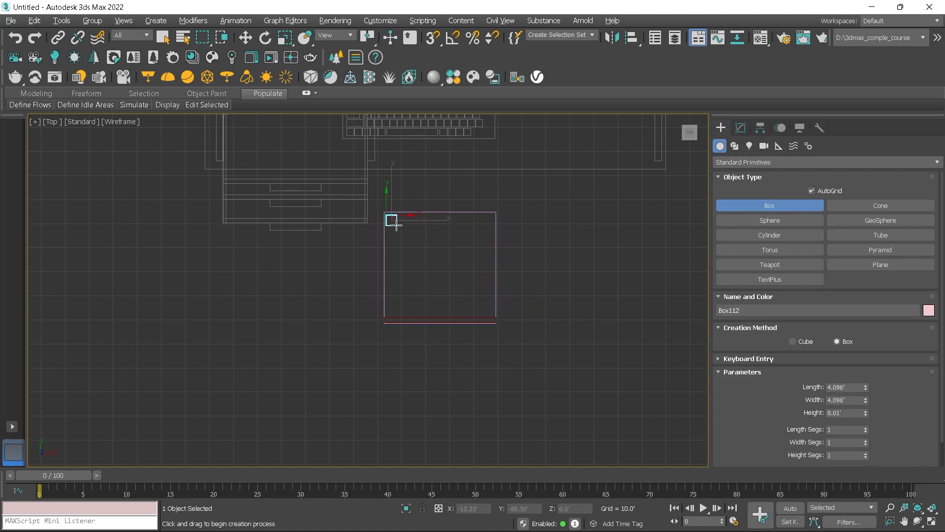
left_click(447, 144)
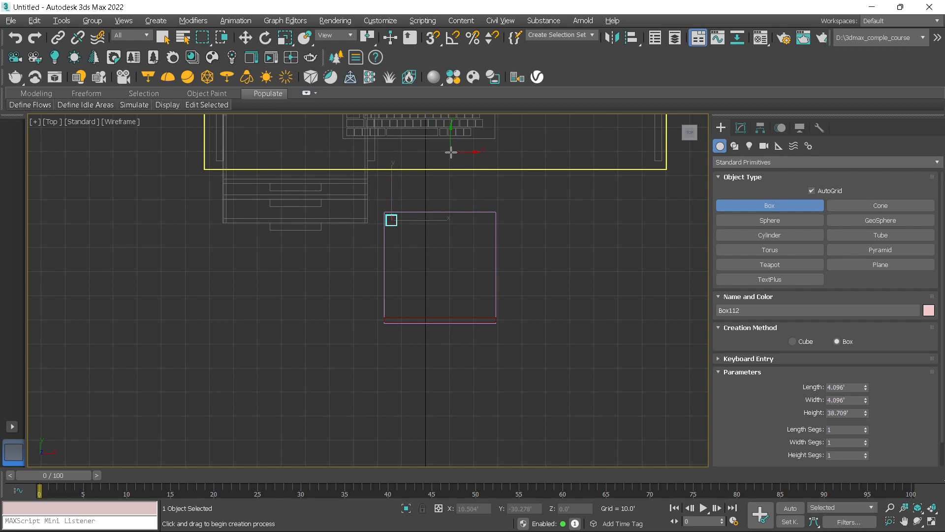
key("p")
middle_click_drag(468, 227, 455, 203, "alt")
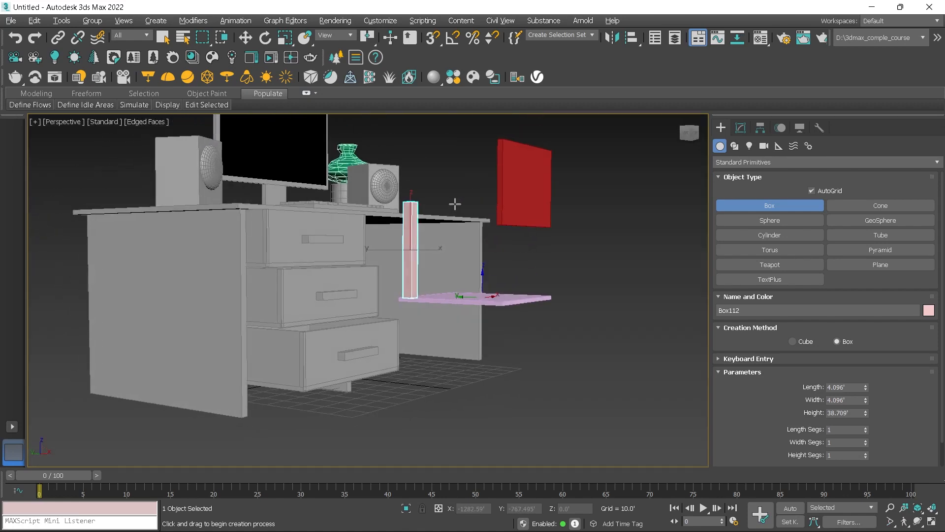
Step: Align the leg to the seat in X and Z position, maximum to maximum
key("alt+a")
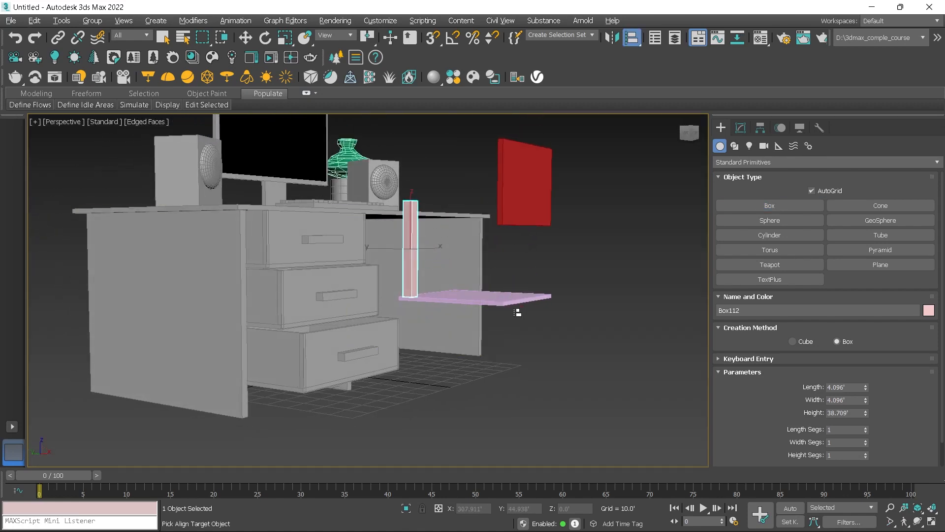
left_click(518, 305)
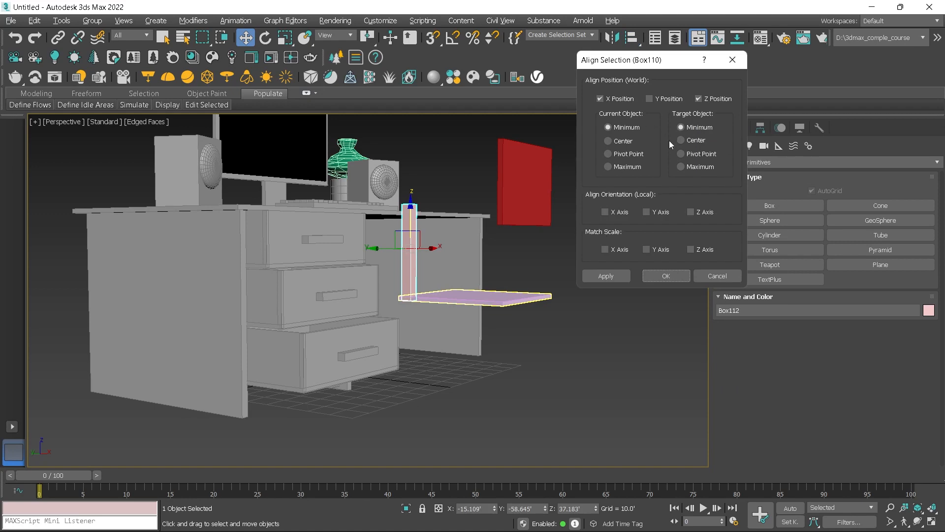
left_click(635, 167)
left_click(702, 168)
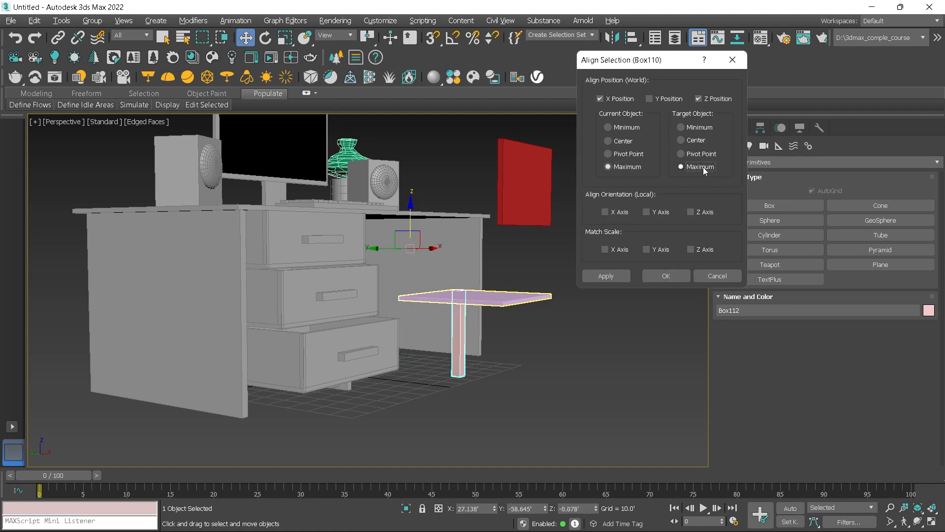
left_click(665, 274)
middle_click_drag(615, 275, 555, 323, "alt")
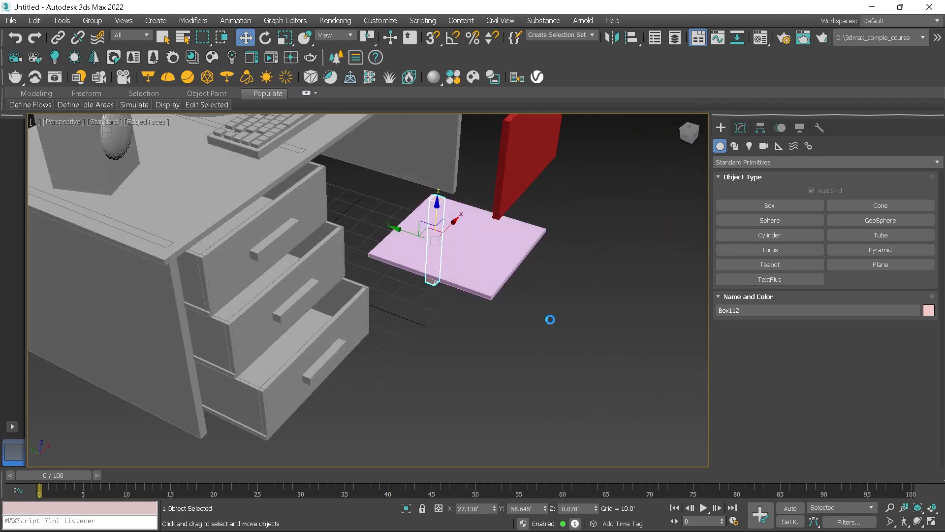
Step: Clone the leg and move the copy along Y out past the seat's rear edge
key("ctrl+v")
left_click(440, 319)
left_click_drag(444, 284, 569, 302)
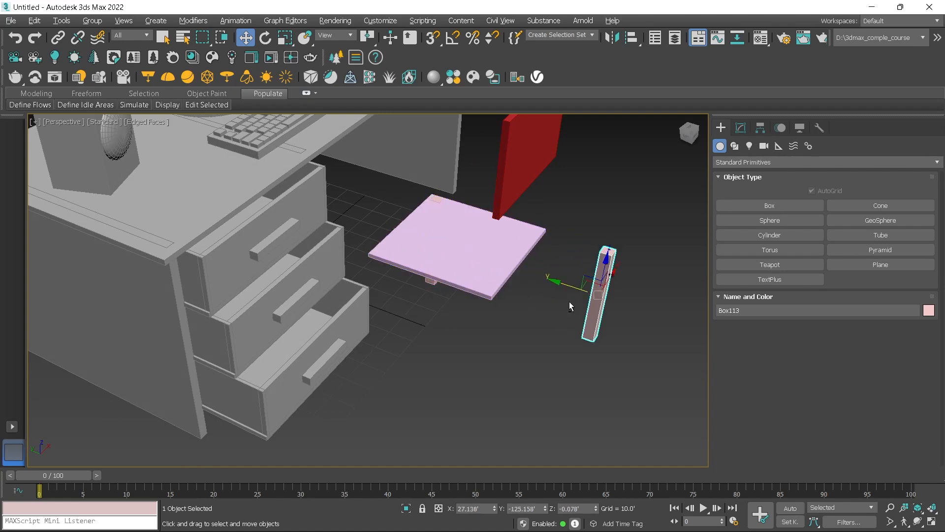
Step: Align the copied leg to the seat in Y position only, minimum to minimum
key("alt+a")
left_click(512, 266)
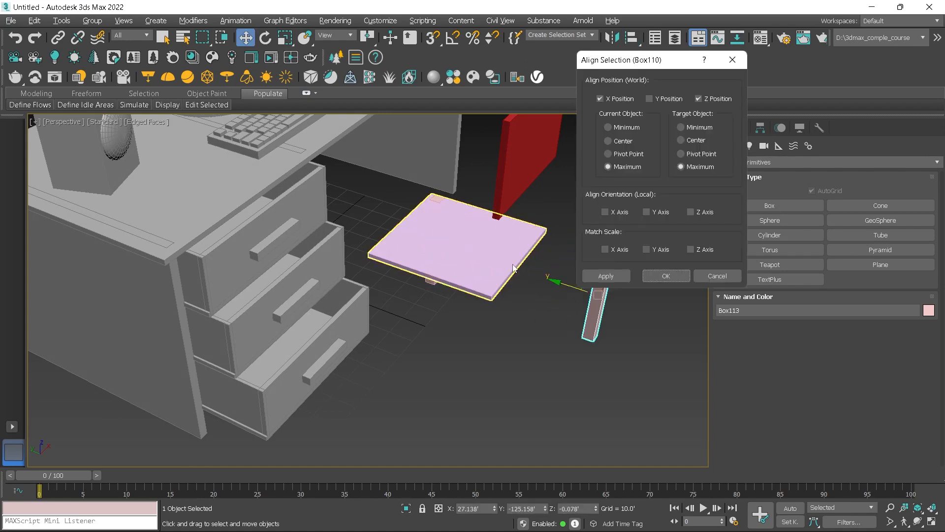
left_click(626, 100)
left_click(667, 99)
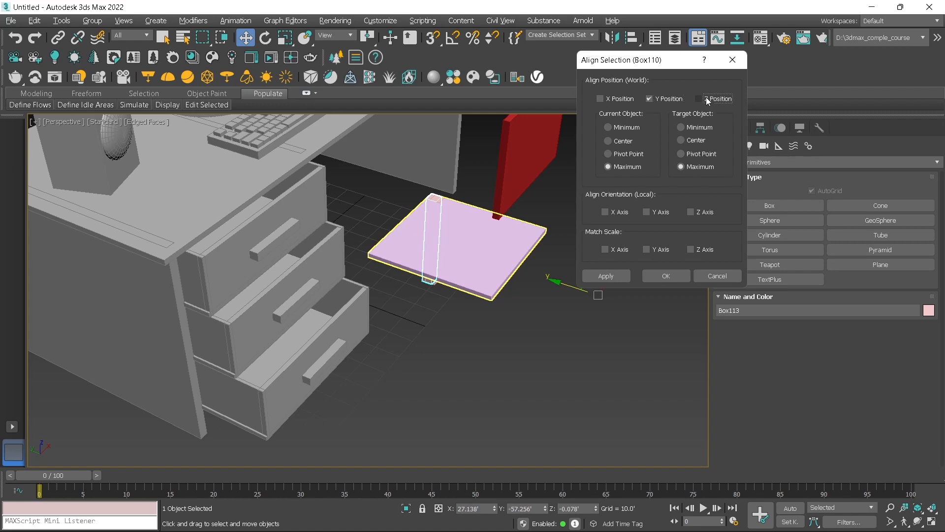
left_click(631, 128)
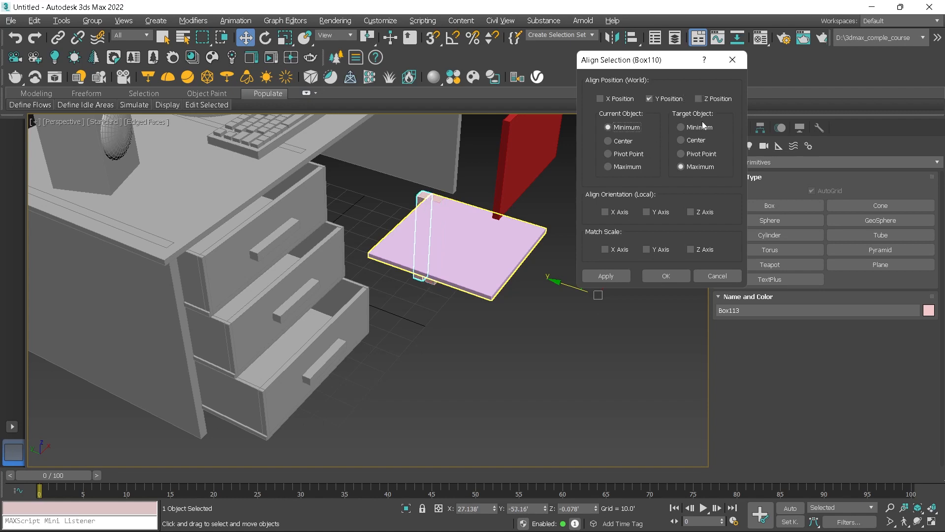
left_click(702, 129)
left_click(683, 274)
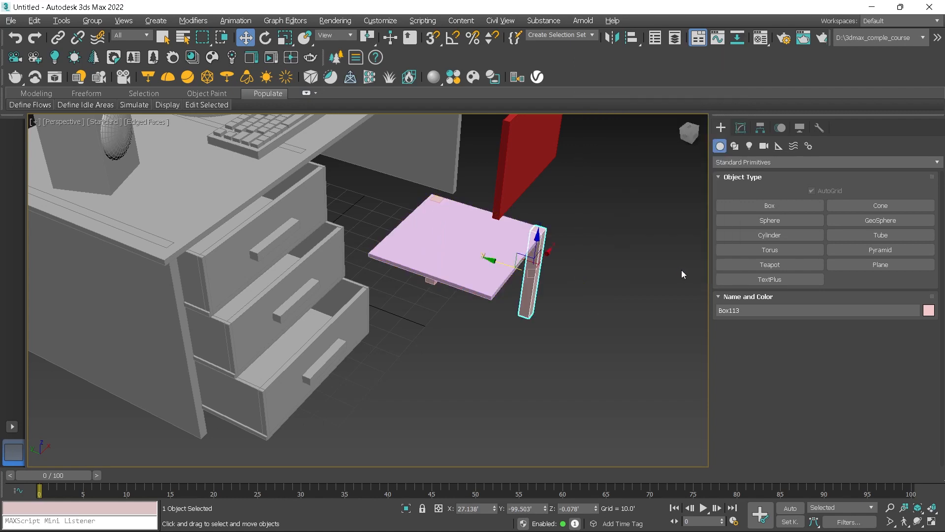
Step: Copy both legs together along X to the seat's opposite edge and clear the selection
mouse_move(550, 288)
middle_mouse_down("alt")
mouse_move(477, 275)
mouse_move(512, 289)
mouse_move(525, 325)
mouse_move(566, 316)
middle_mouse_up("alt")
left_click(523, 314, "ctrl")
left_click_drag(598, 311, 441, 302, "shift")
left_click(486, 326)
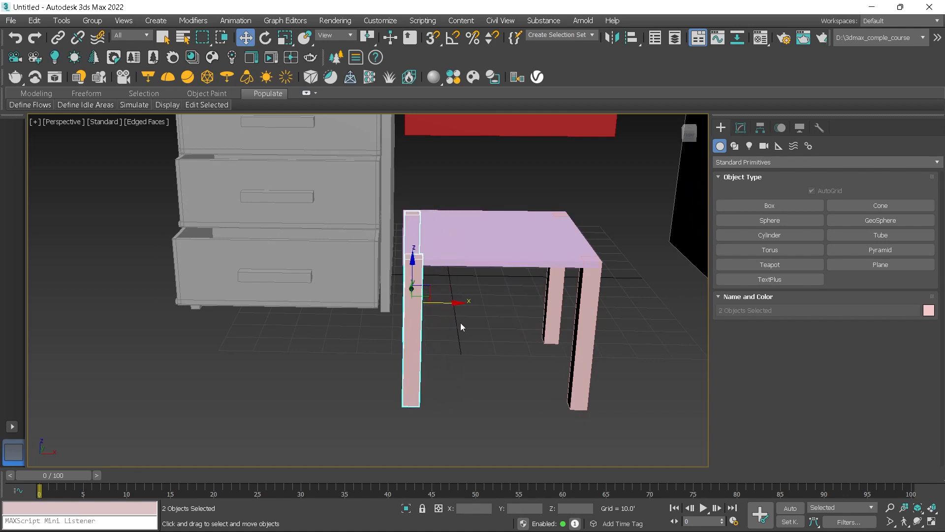
left_click(516, 349)
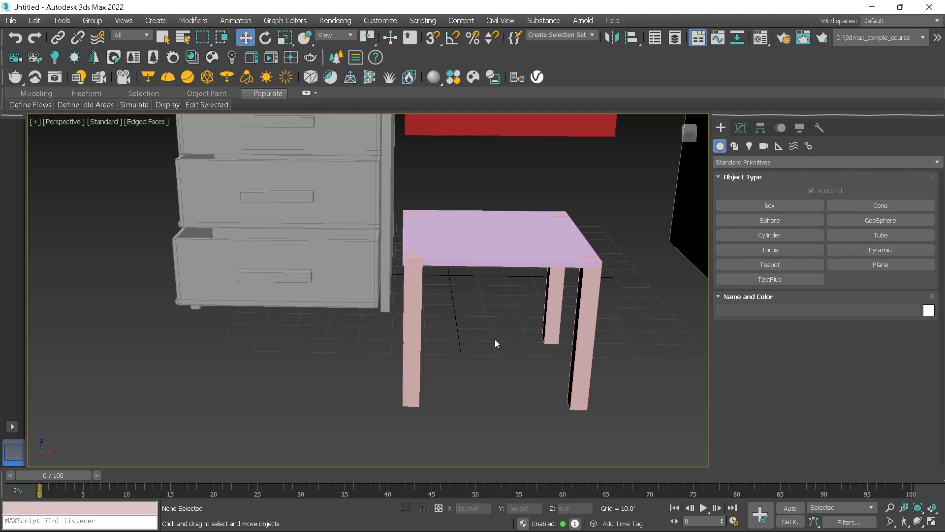
scroll(493, 338, "down", 5)
middle_click_drag(492, 339, 512, 342, "alt")
scroll(492, 347, "up", 5)
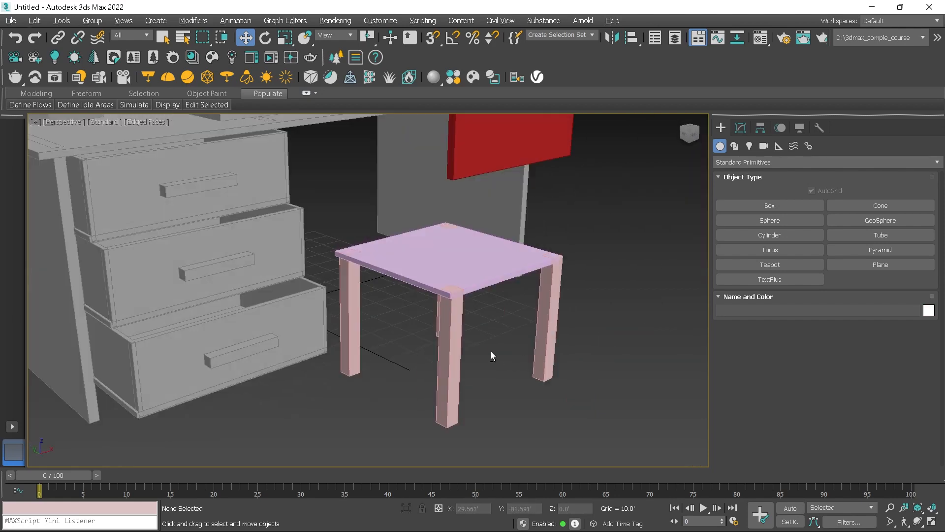
Step: Draw a slim post about 1.6' square on the seat's rear edge, rising toward the backrest
left_click(743, 206)
middle_click_drag(507, 187, 502, 259, "alt")
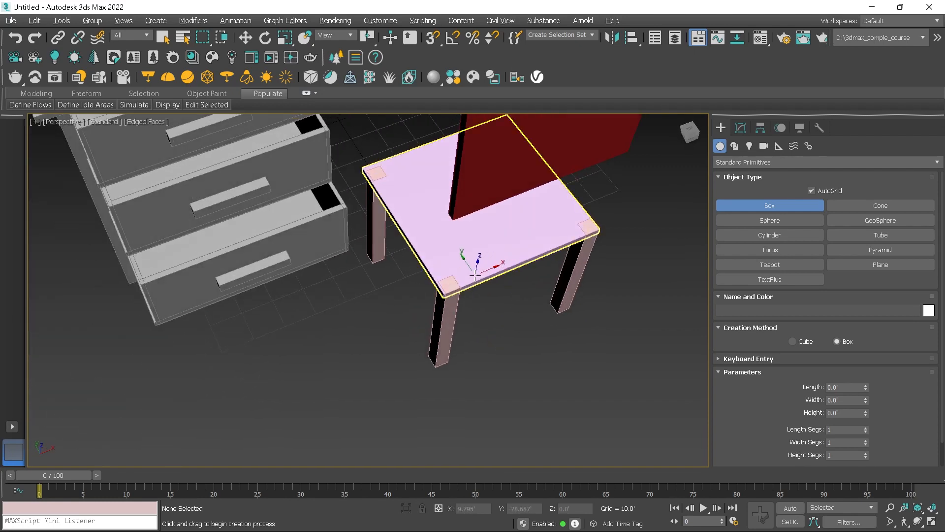
left_click_drag(471, 279, 472, 278)
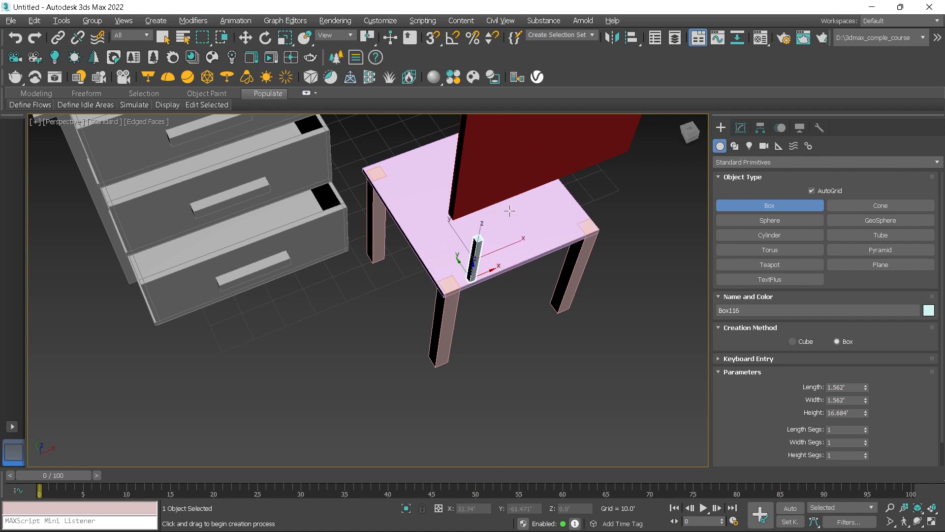
scroll(522, 137, "down", 2)
middle_click_drag(521, 137, 575, 272, "alt")
Step: Move the post along X to about -15.8', at the seat's rear corner on the drawer side
key("w")
mouse_move(495, 289)
middle_mouse_down("alt")
mouse_move(534, 306)
mouse_move(543, 250)
mouse_move(481, 295)
mouse_move(478, 282)
middle_mouse_up("alt")
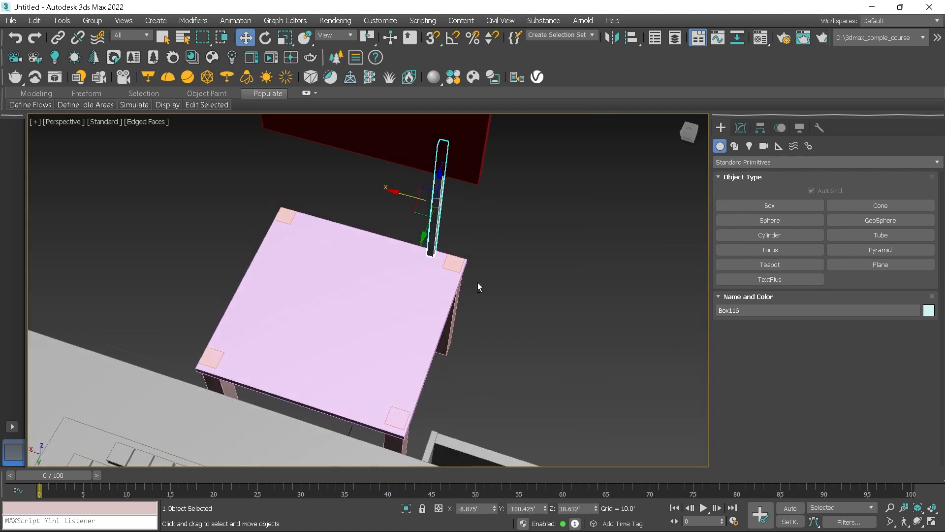
left_click_drag(403, 203, 434, 207)
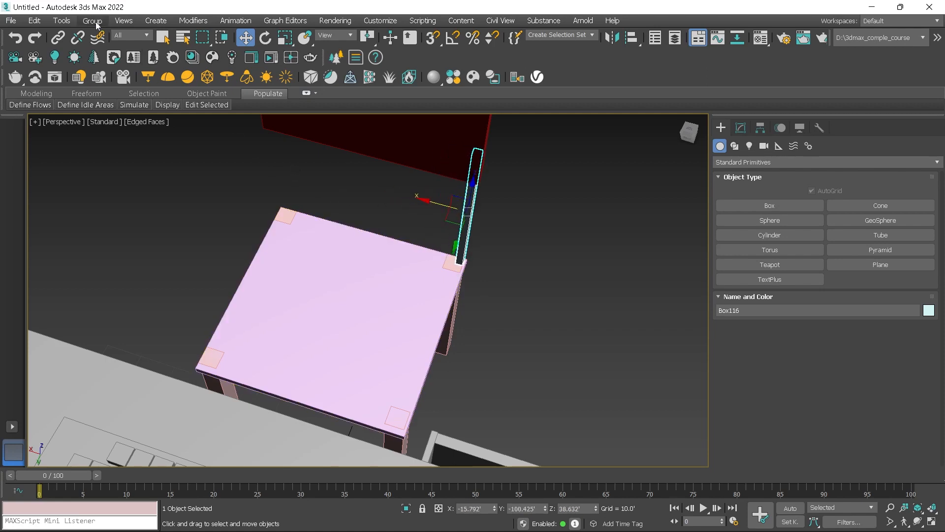
Step: Array the slim post into a row of 10 copies along X with a 4.9' increment, spanning the seat's rear edge
left_click(61, 20)
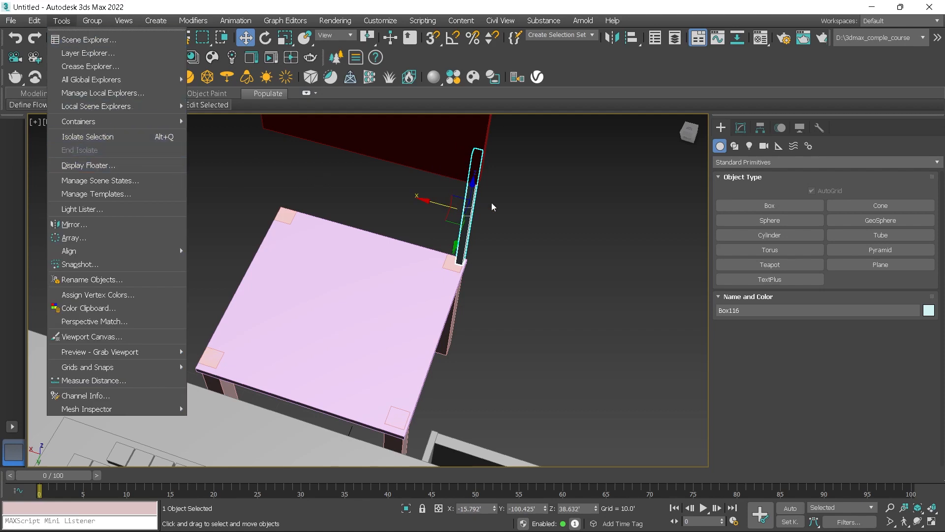
left_click(125, 239)
left_click_drag(368, 168, 679, 214)
left_click(924, 362)
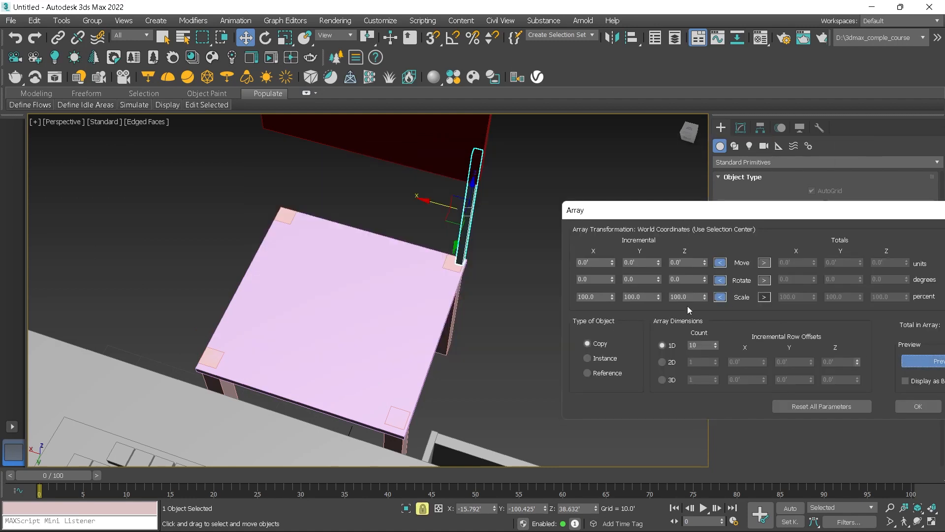
left_click_drag(613, 264, 613, 262)
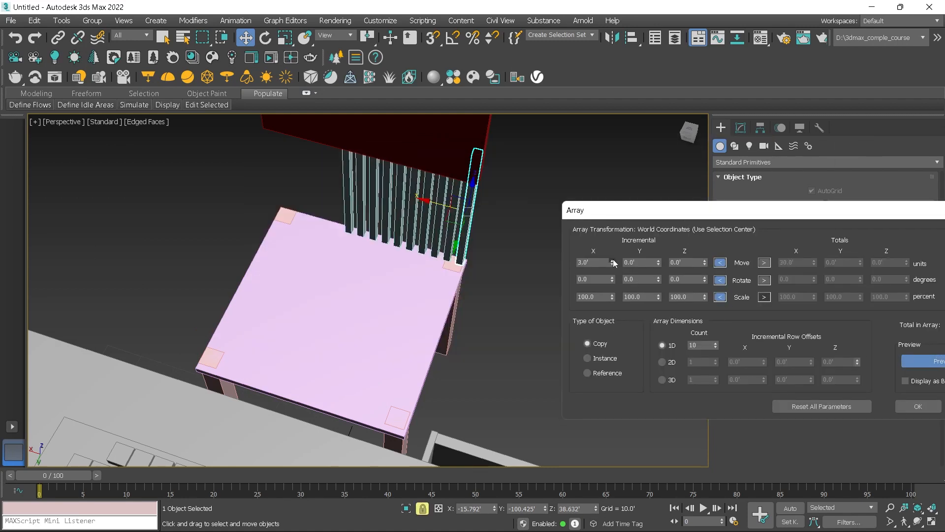
left_click(613, 260)
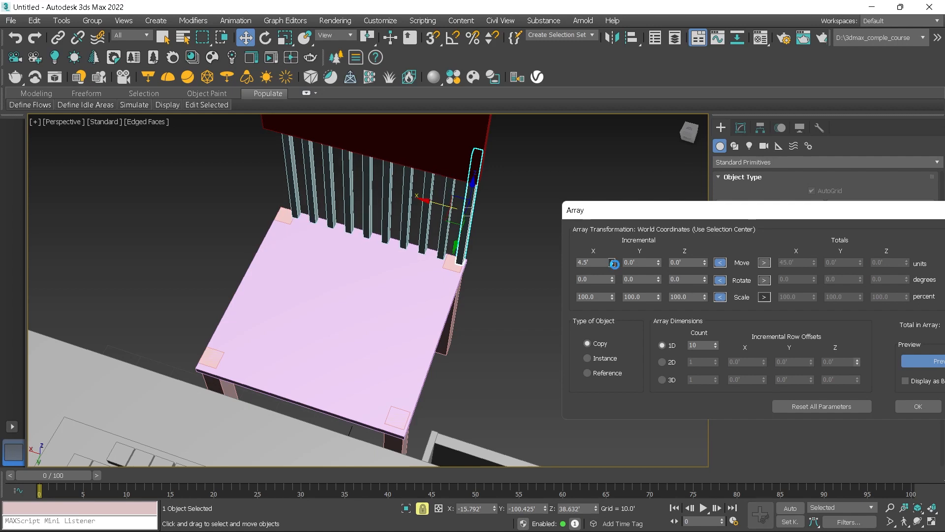
left_click_drag(612, 264, 615, 266)
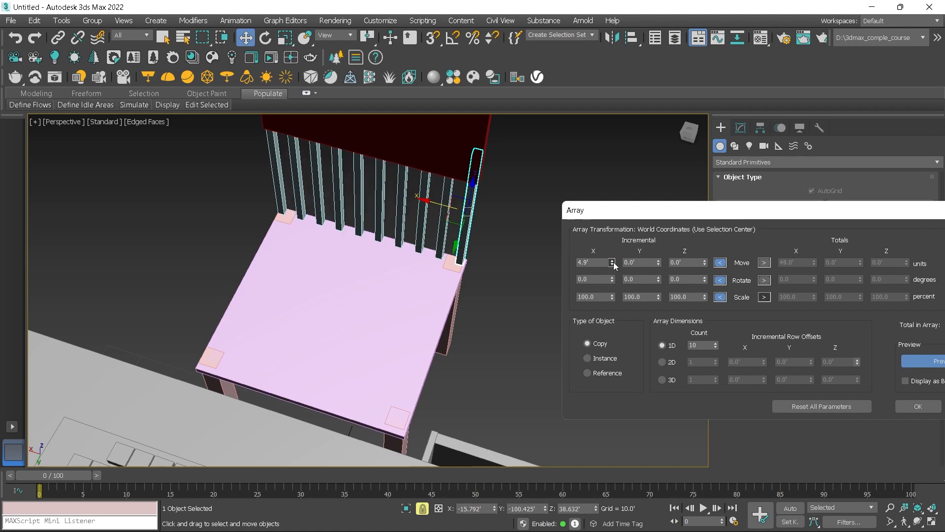
left_click(906, 405)
Step: Assign the desk's grey object color to all chair parts, including the legs, and clear the selection
scroll(564, 348, "down", 5)
middle_click_drag(563, 347, 537, 299, "alt")
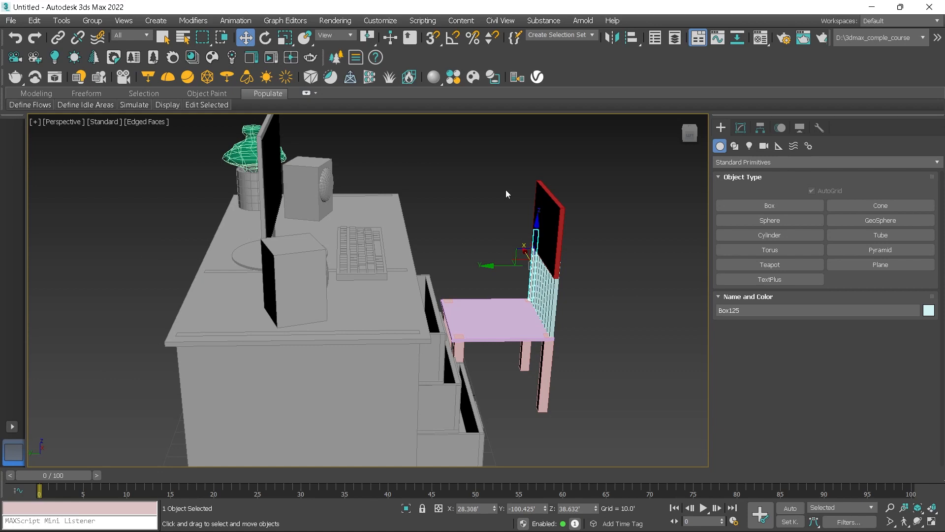
left_click_drag(607, 377, 606, 377)
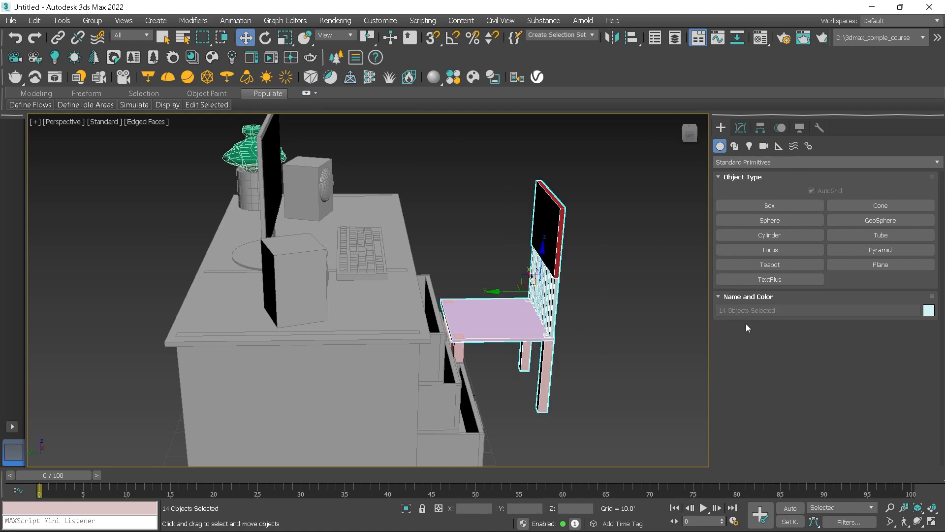
left_click(929, 310)
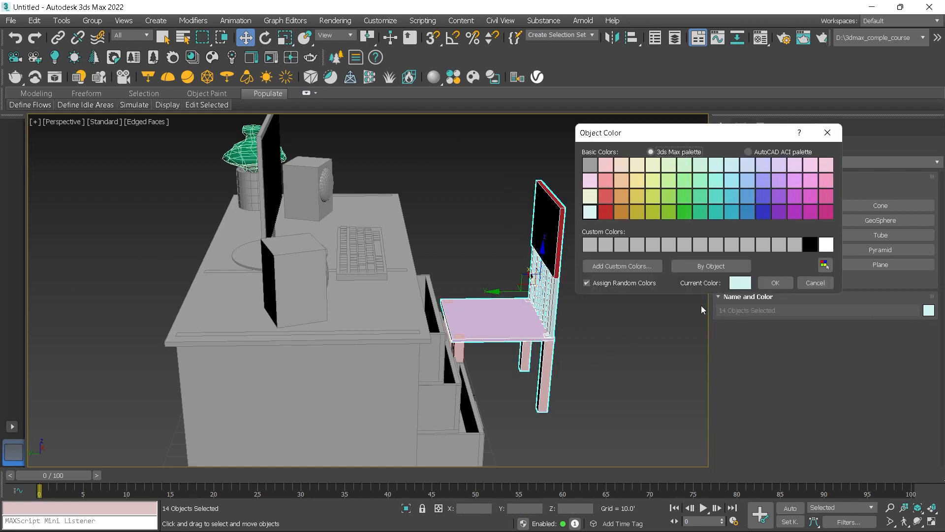
left_click(773, 281)
middle_click_drag(648, 309, 586, 336, "alt")
left_click_drag(503, 300, 595, 378)
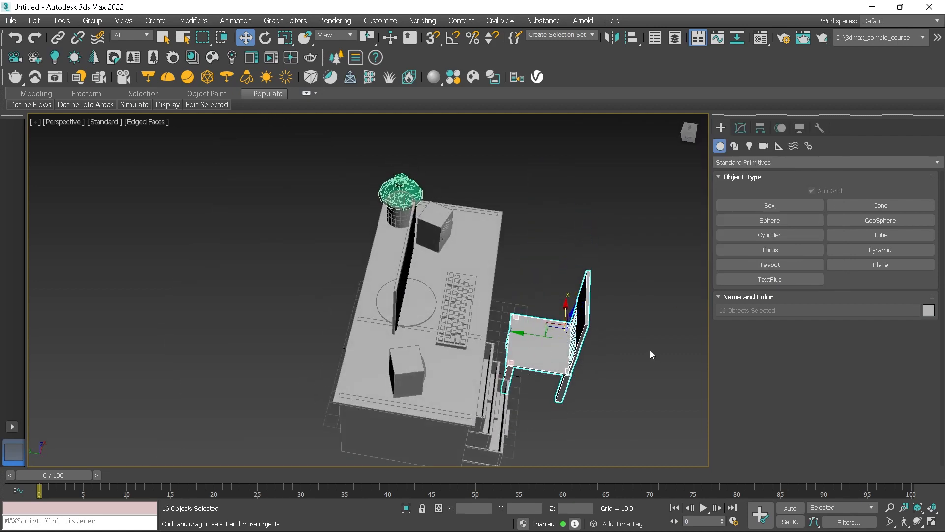
left_click(929, 310)
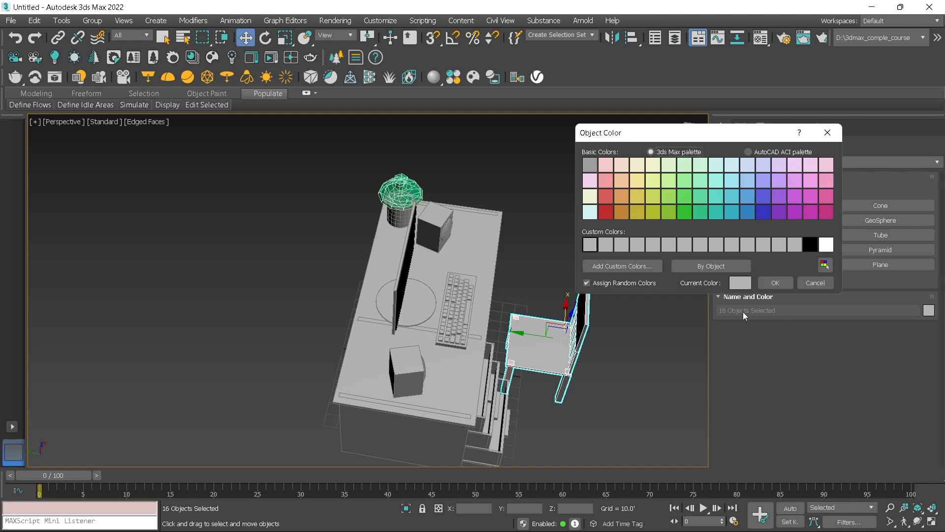
left_click(776, 284)
left_click(659, 370)
Step: Tilt the backrest and its posts backward about 9.6° around X and shift them along Y onto the seat's rear edge
middle_click_drag(642, 373, 494, 196, "alt")
scroll(584, 323, "up", 3)
left_click_drag(562, 301, 567, 328)
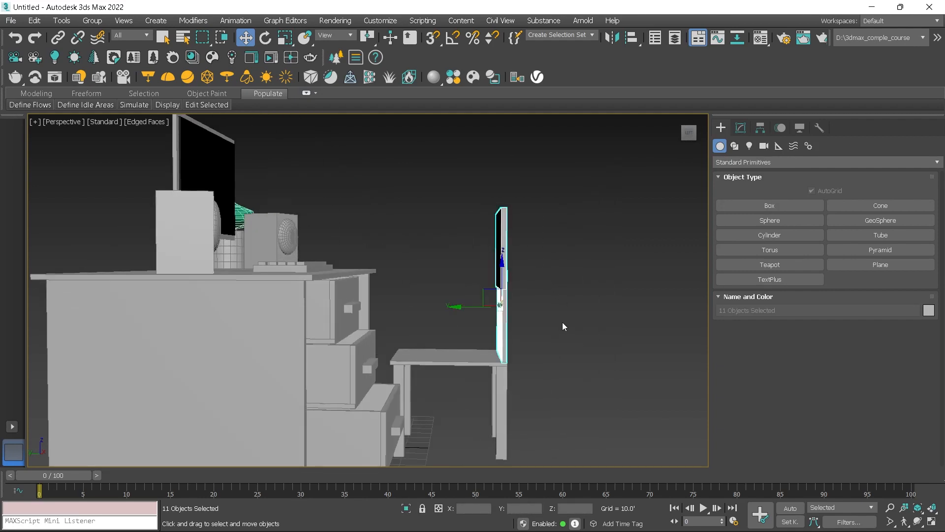
key("e")
left_click_drag(532, 277, 540, 283)
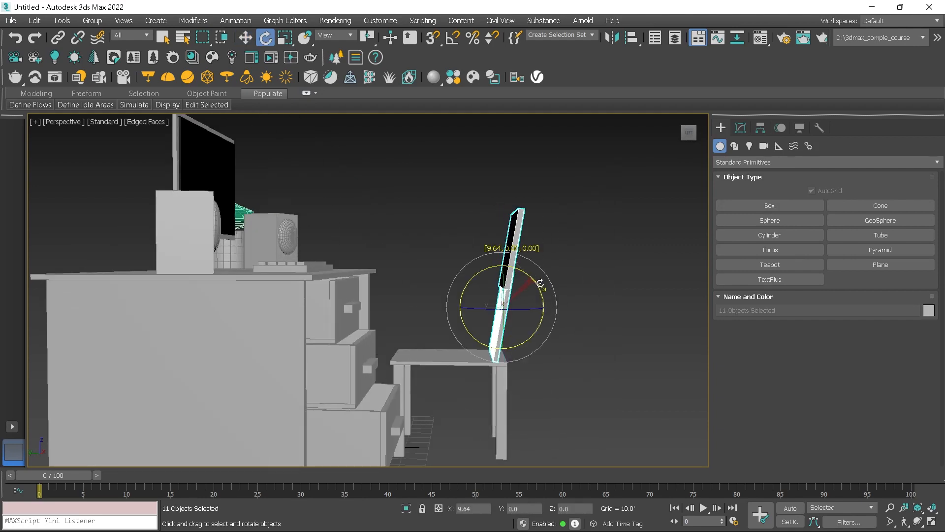
key("w")
left_click_drag(475, 309, 471, 310)
left_click(563, 386)
Step: Turn on the safe frame and compose a three-quarter perspective view of the desk and chair inside it
scroll(572, 341, "down", 3)
middle_click_drag(572, 341, 520, 360, "alt")
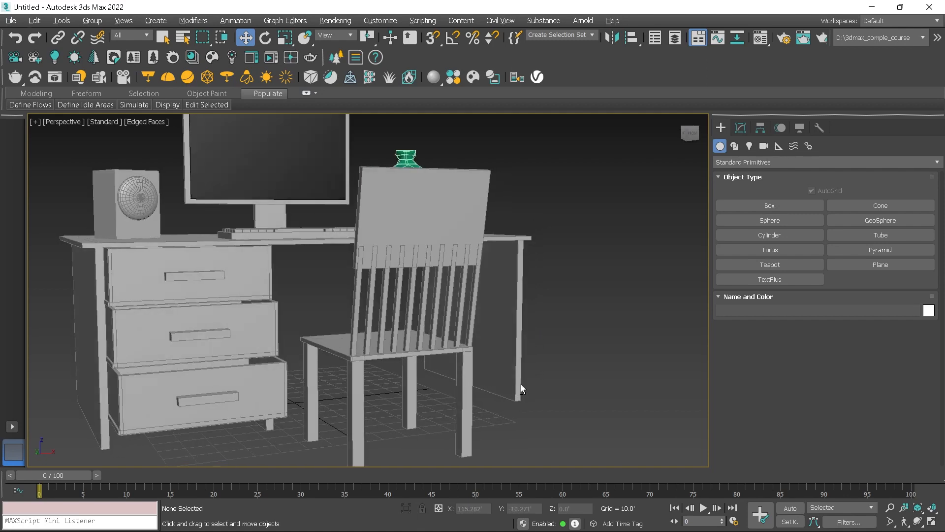
key("shift+f")
middle_click_drag(522, 384, 561, 343)
scroll(545, 348, "down", 2)
scroll(547, 349, "up", 2)
scroll(551, 352, "down", 1)
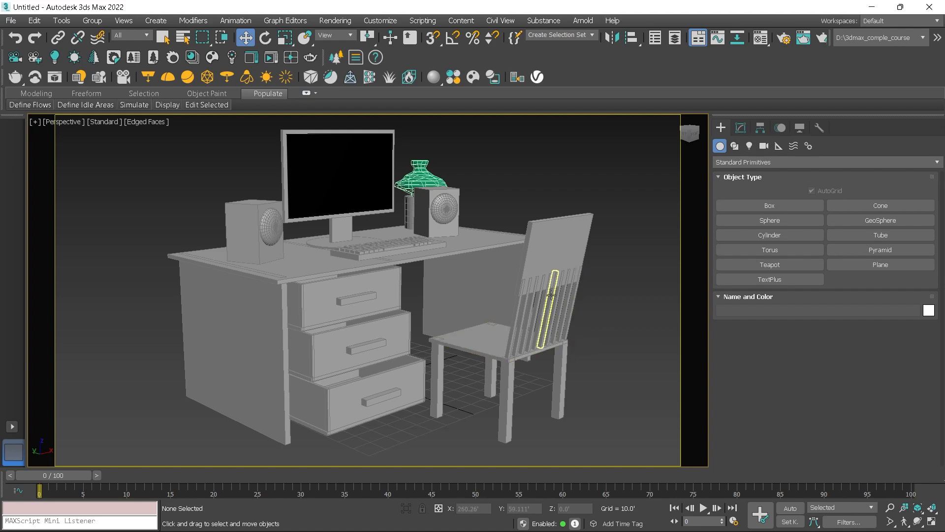
middle_click_drag(569, 228, 475, 281, "alt")
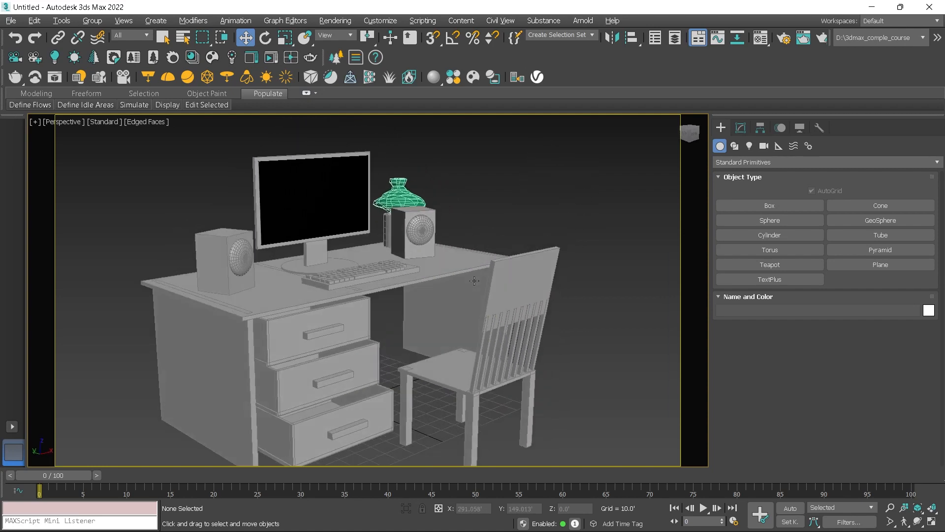
Step: Set the production renderer to Scanline Renderer and close the render setup
left_click(335, 20)
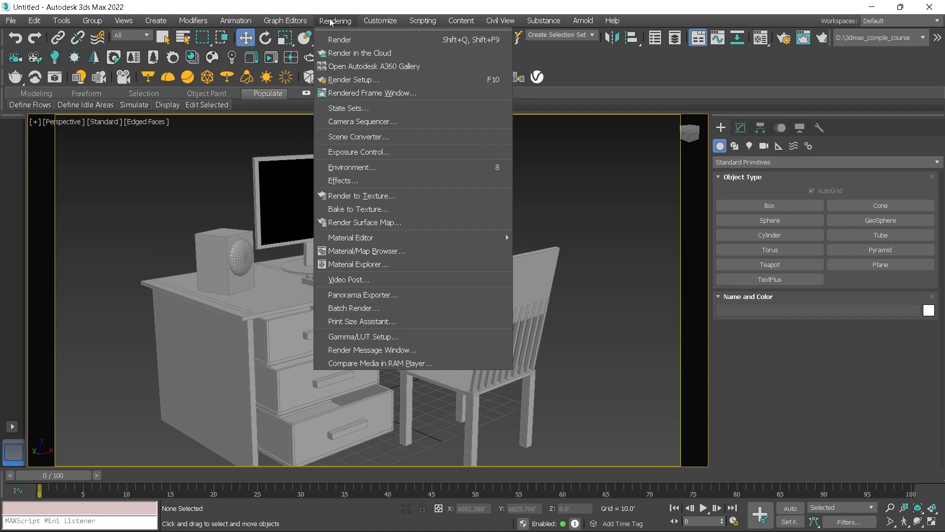
left_click(350, 79)
left_click(452, 206)
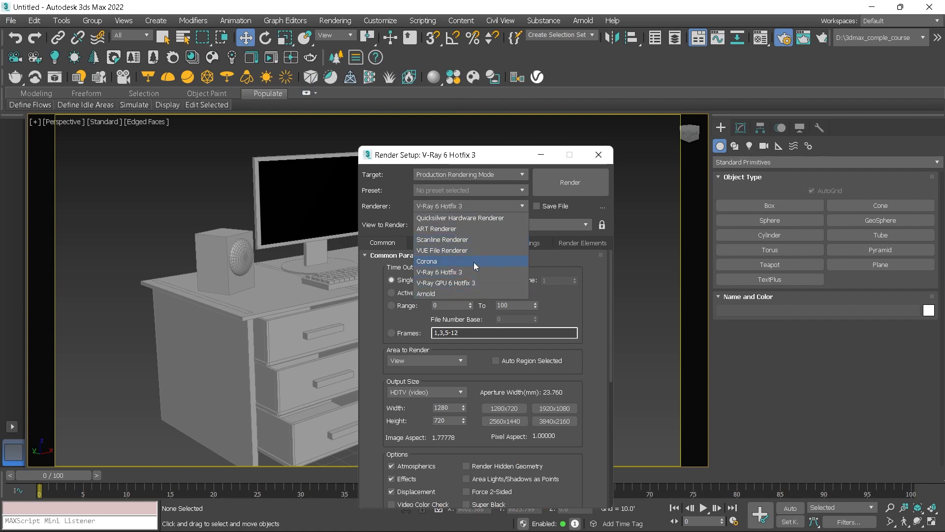
left_click(471, 240)
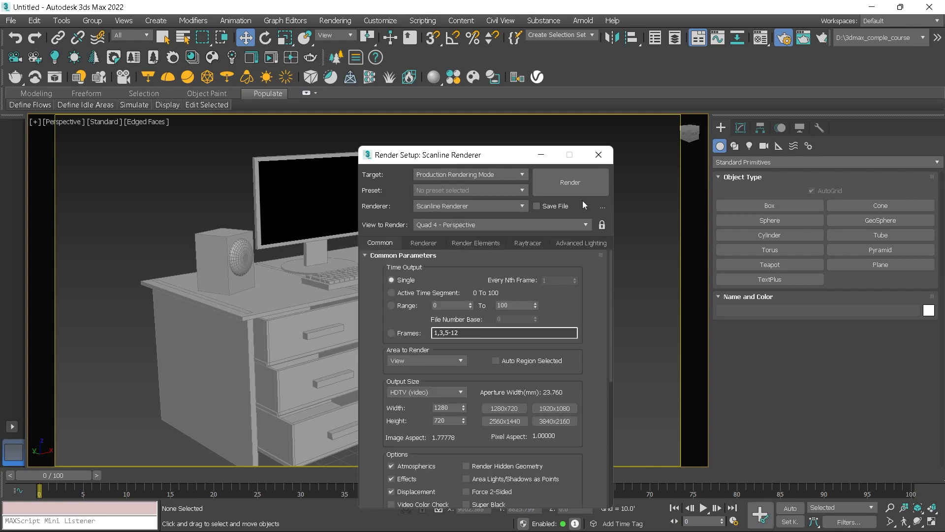
left_click(598, 155)
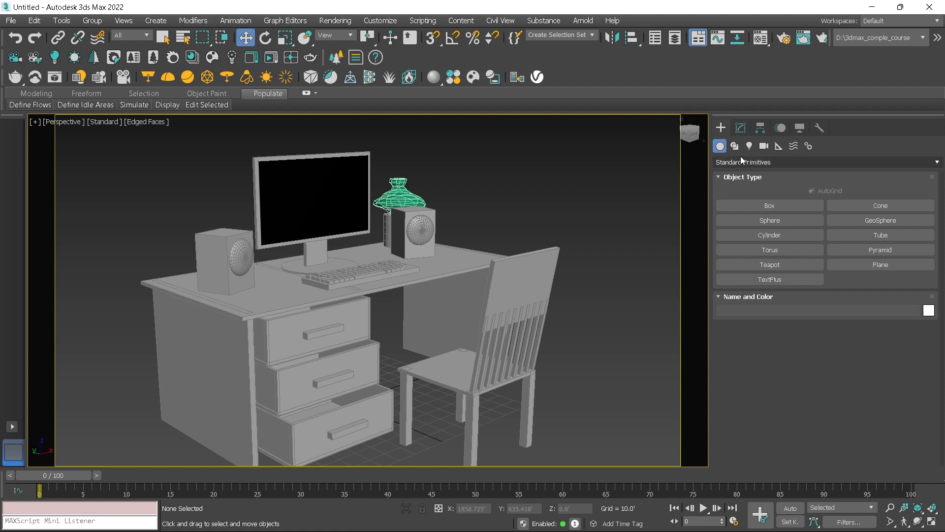
Step: Place a standard Skylight on the floor beside the chair and enable its shadow casting
left_click(749, 146)
left_click(751, 164)
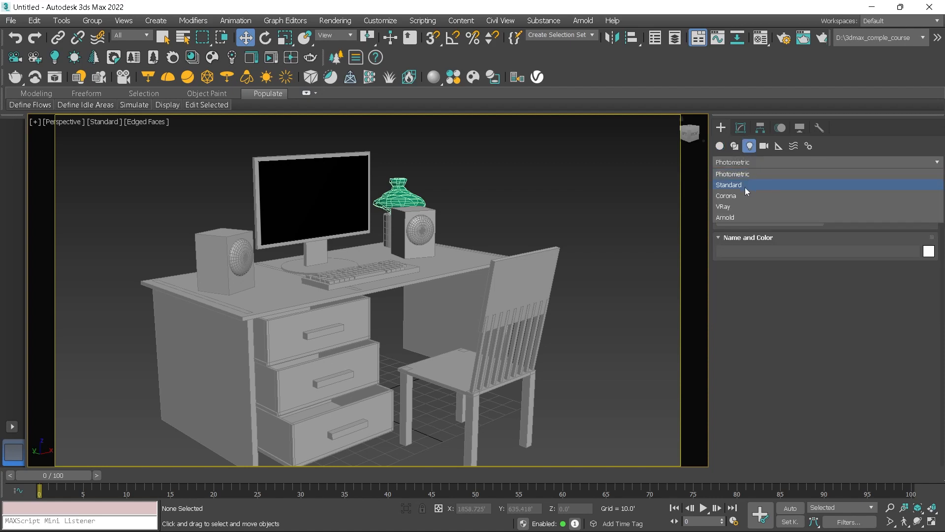
left_click(736, 184)
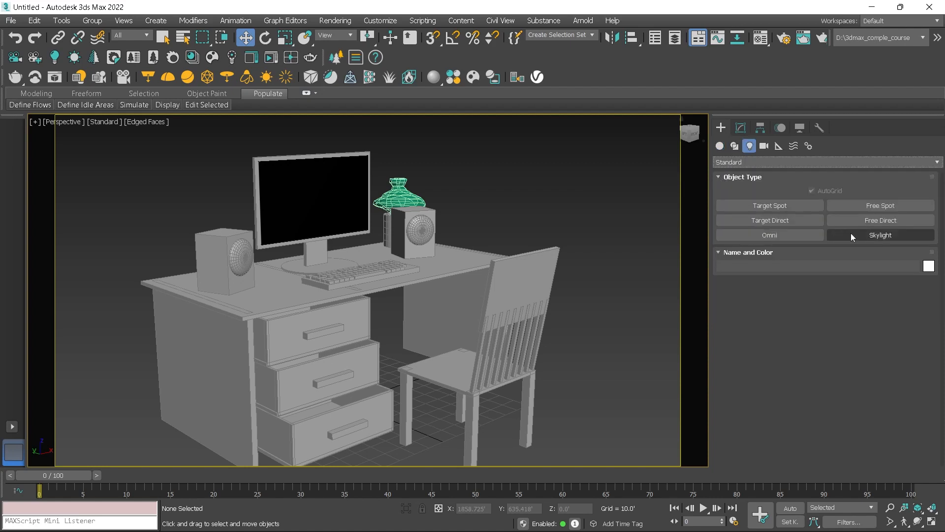
left_click(880, 235)
middle_click_drag(586, 354, 560, 353)
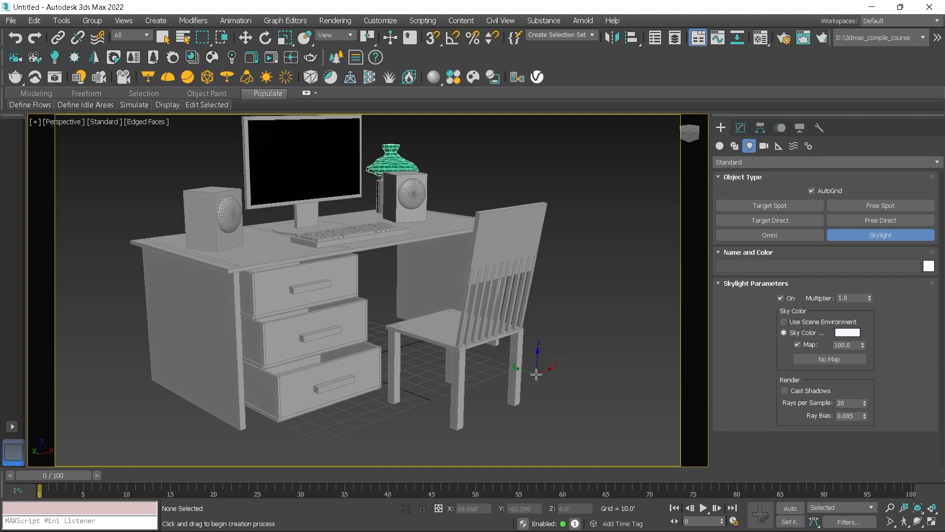
left_click(581, 373)
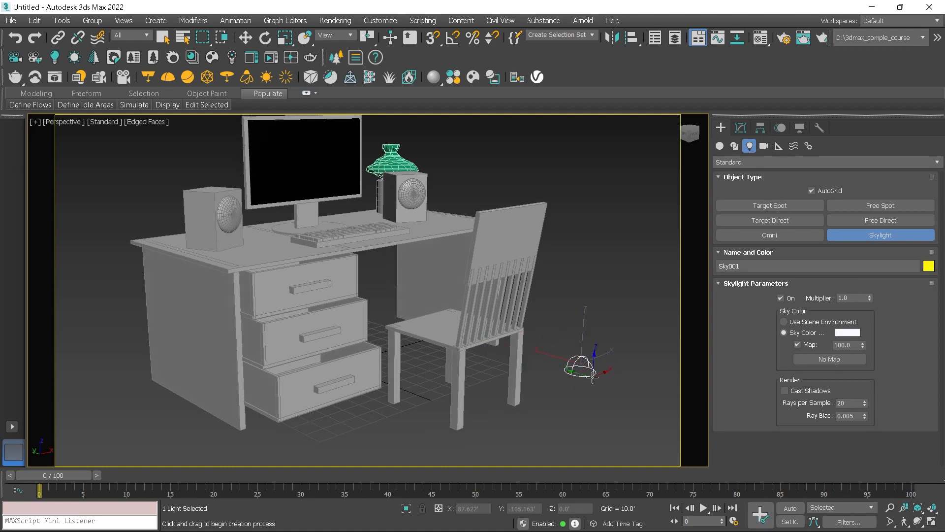
left_click(741, 128)
left_click(790, 394)
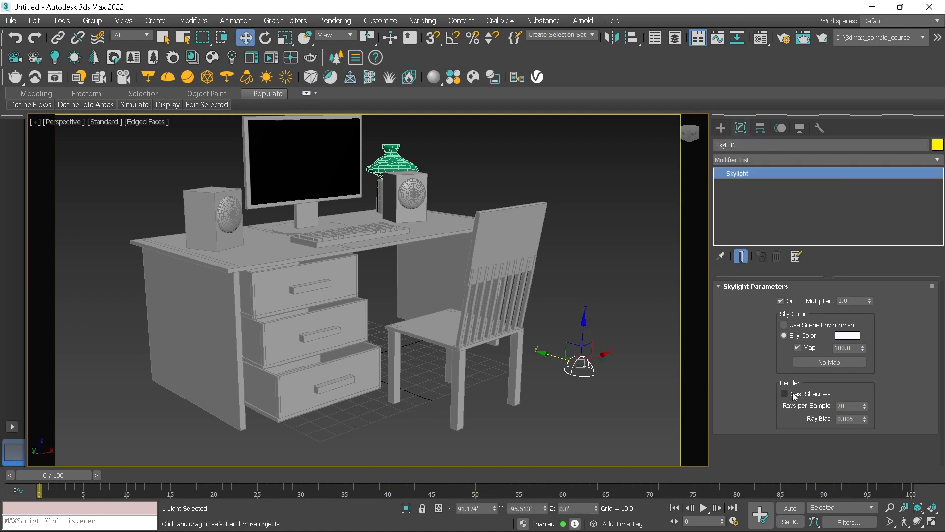
Step: Frame the whole desk and chair in the perspective view, render it, and inspect the rendered image
scroll(578, 378, "down", 3)
scroll(576, 378, "up", 5)
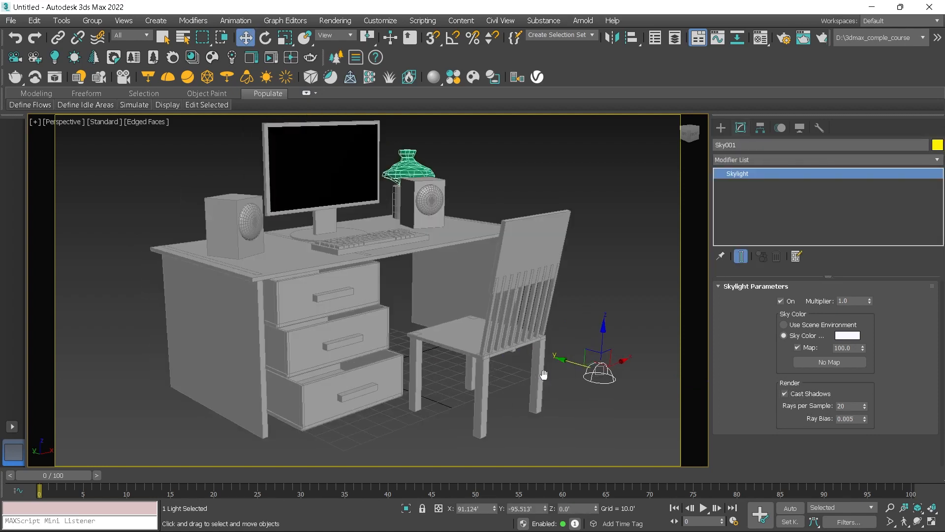
scroll(534, 366, "down", 2)
scroll(524, 373, "up", 3)
mouse_move(528, 382)
middle_mouse_down("alt")
mouse_move(546, 381)
mouse_move(516, 382)
mouse_move(524, 379)
middle_mouse_up("alt")
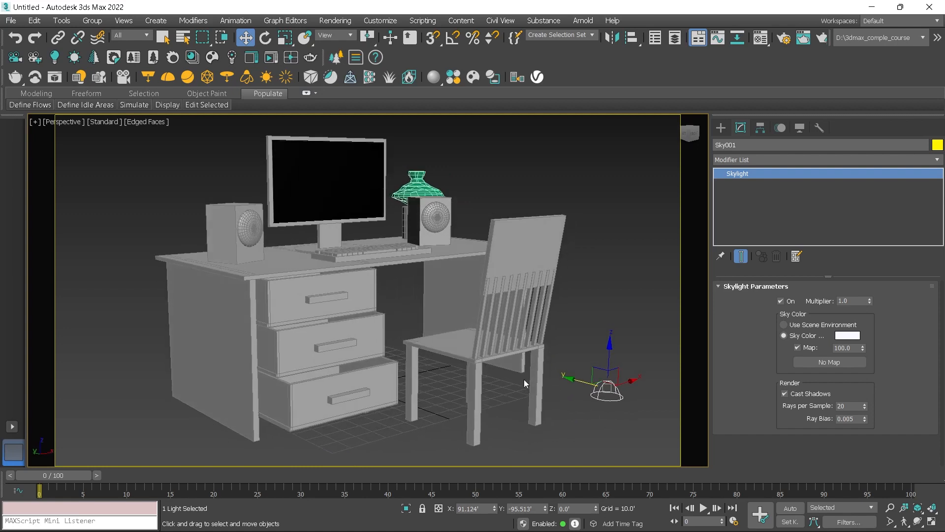
key("shift+q")
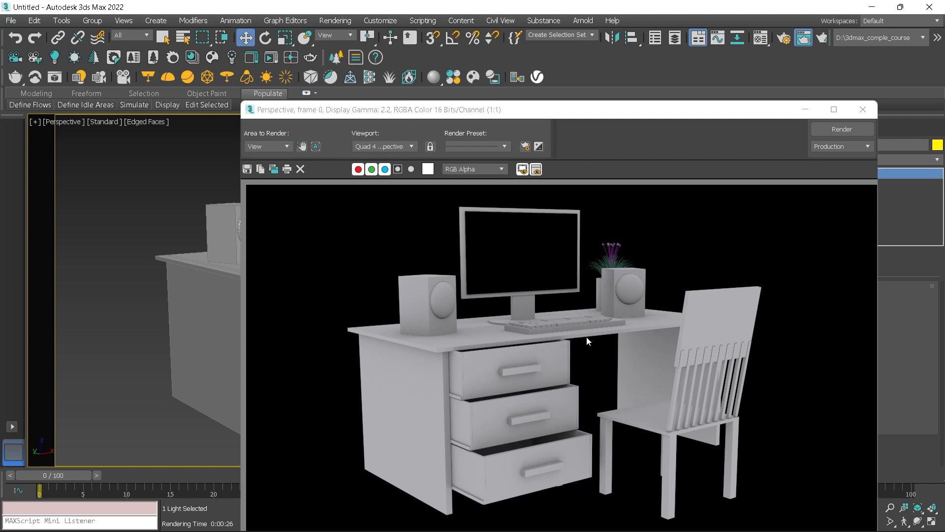
scroll(529, 326, "down", 5)
scroll(559, 343, "up", 5)
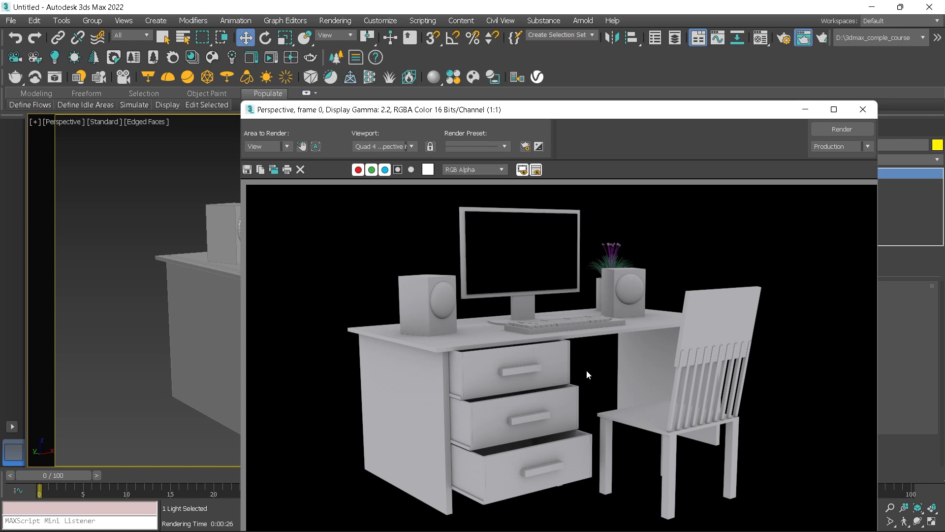
left_click_drag(538, 114, 507, 51)
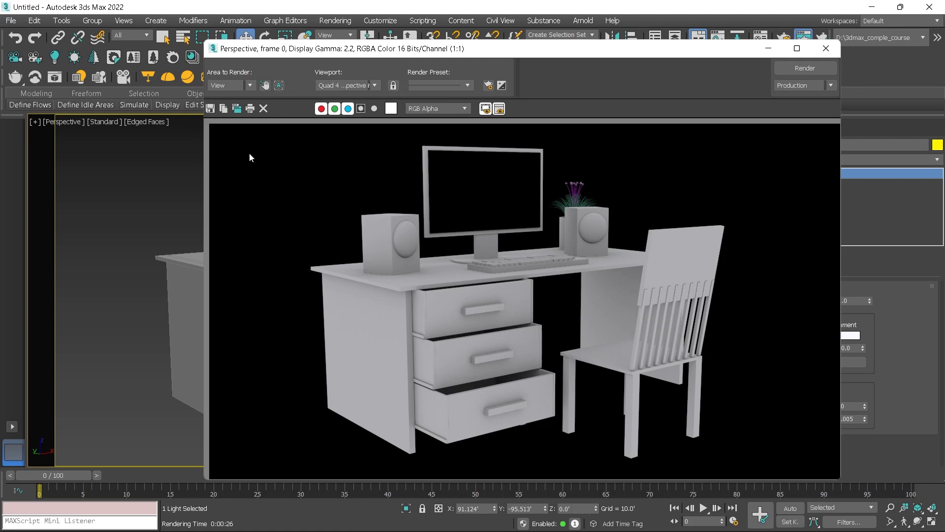
Step: Save the rendered image as a JPEG named TABLE in the scenes folder and close the render window
left_click(211, 108)
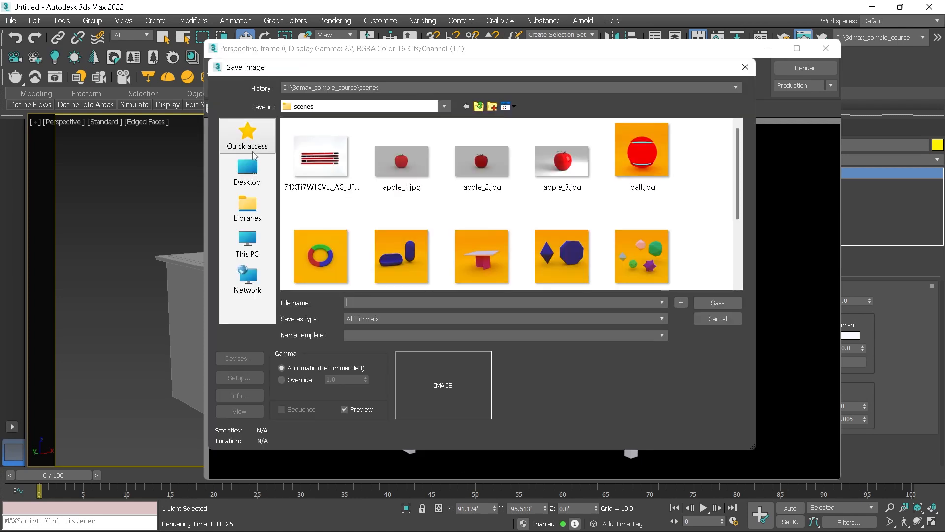
left_click(432, 318)
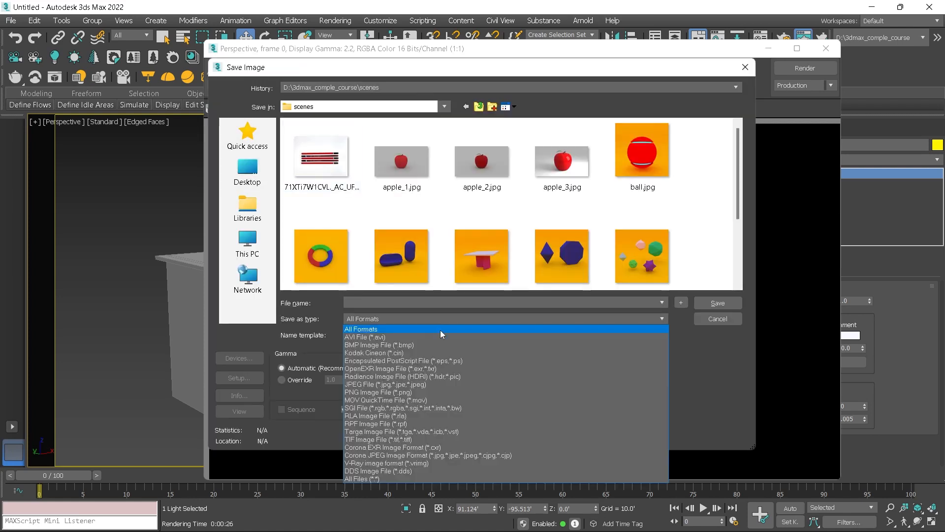
left_click(418, 383)
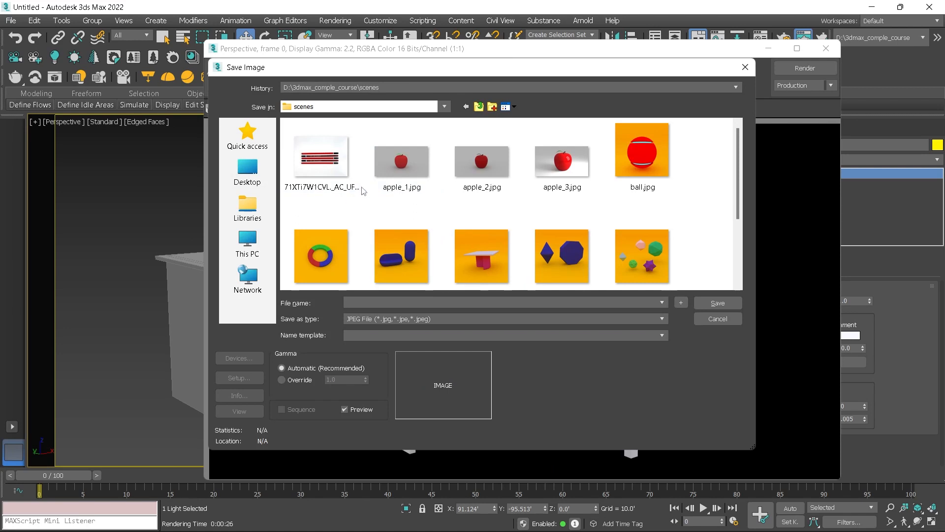
left_click(385, 300)
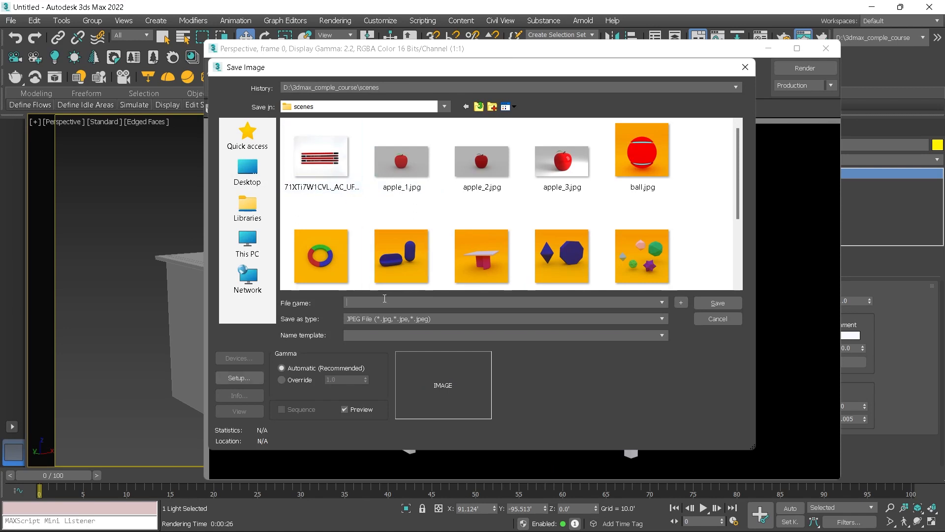
type("TABLE")
left_click(713, 303)
left_click(435, 325)
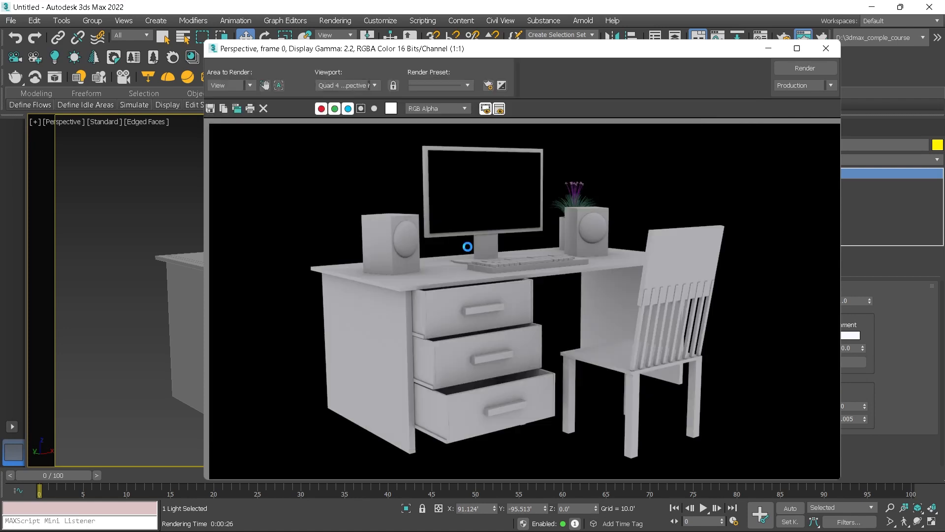
left_click(829, 52)
Step: Save the scene in the scenes folder as a 3ds Max file named TABLE
left_click(11, 20)
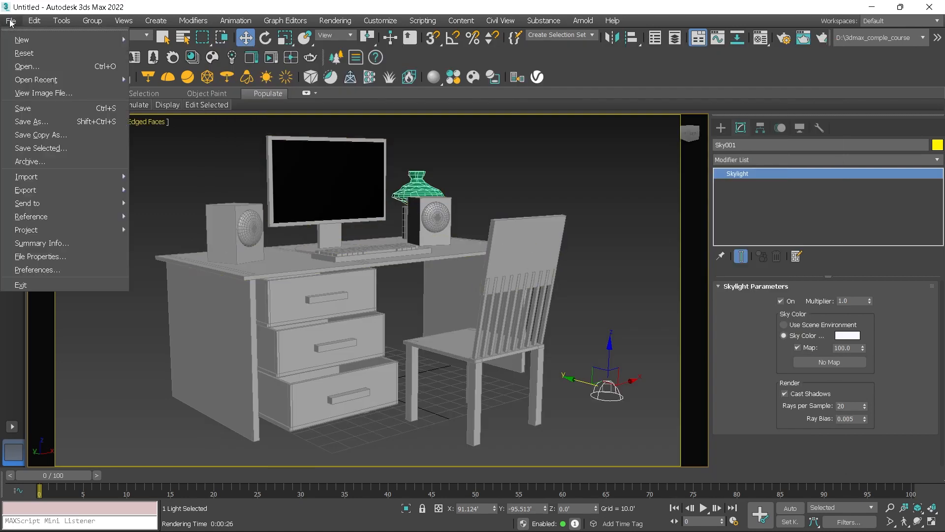
left_click(50, 113)
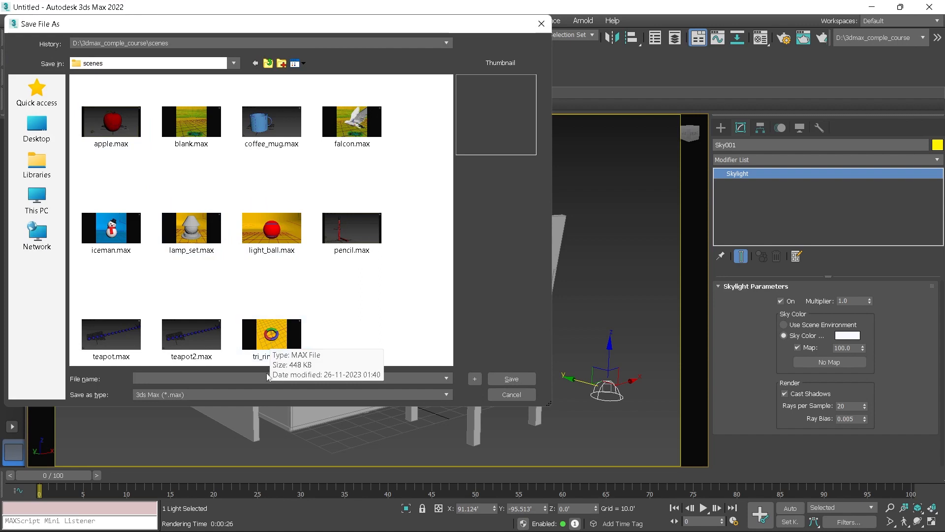
type("TABL")
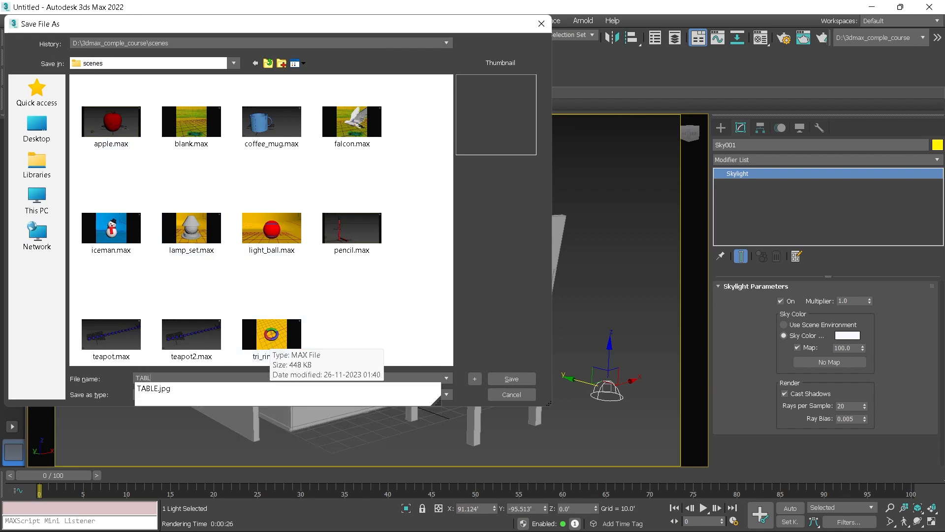
type("E")
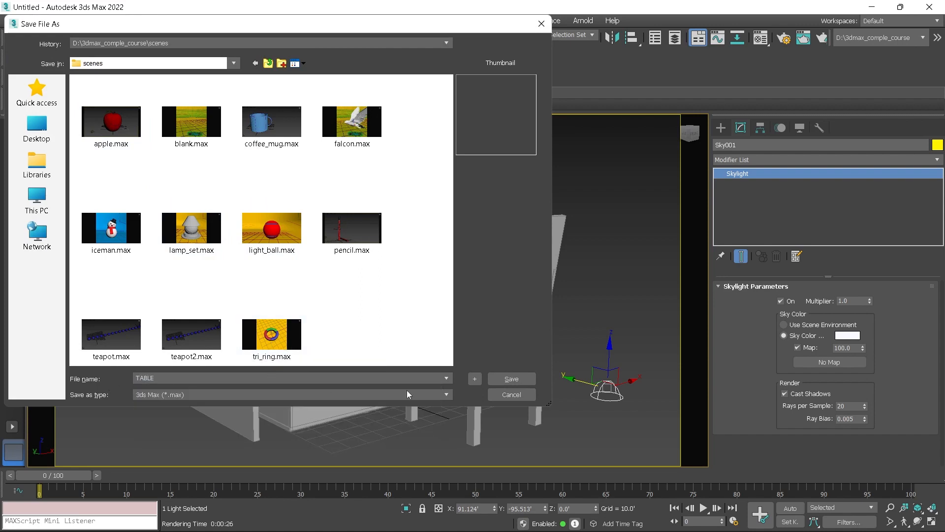
left_click(501, 379)
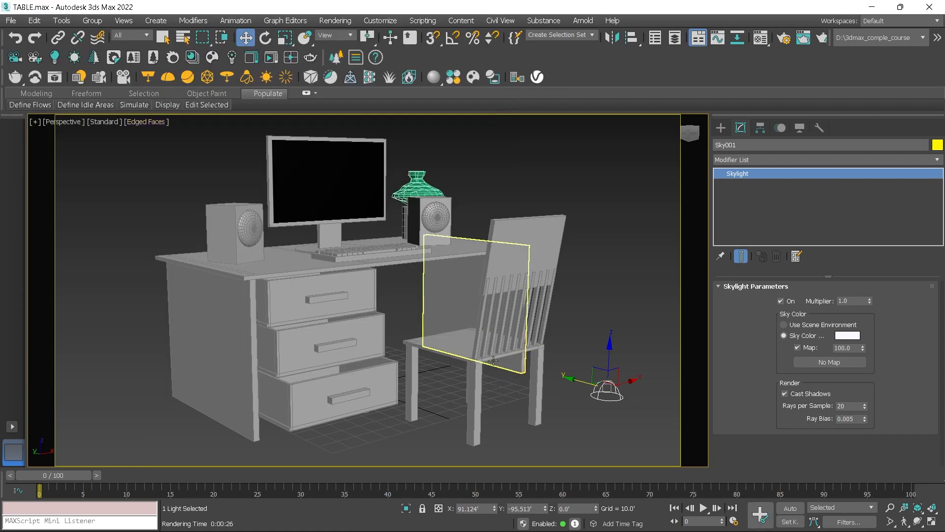